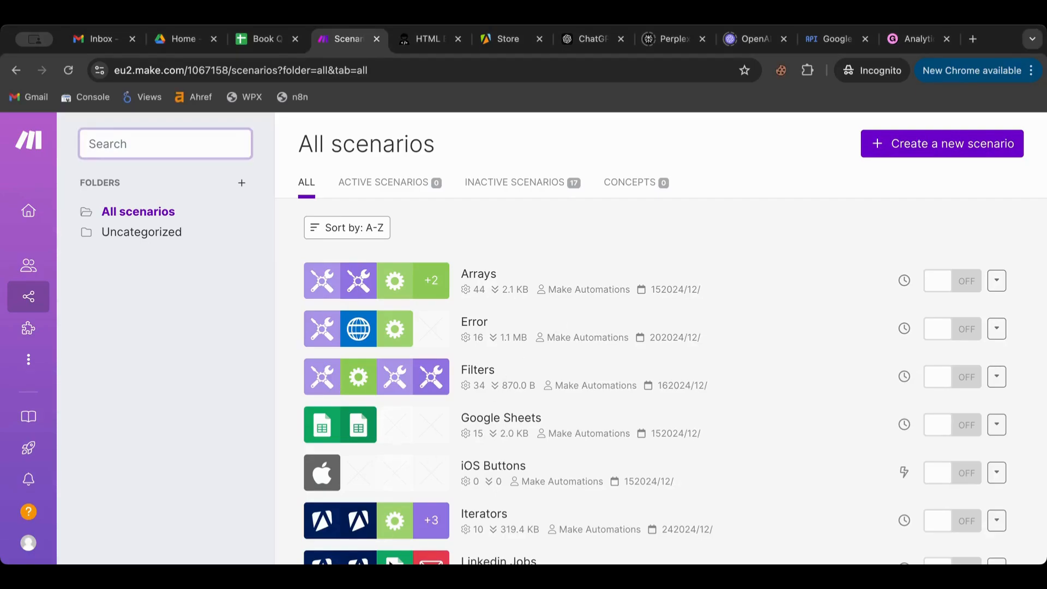
- Create a new scenario named 'If Conditional' and save it
click(954, 154)
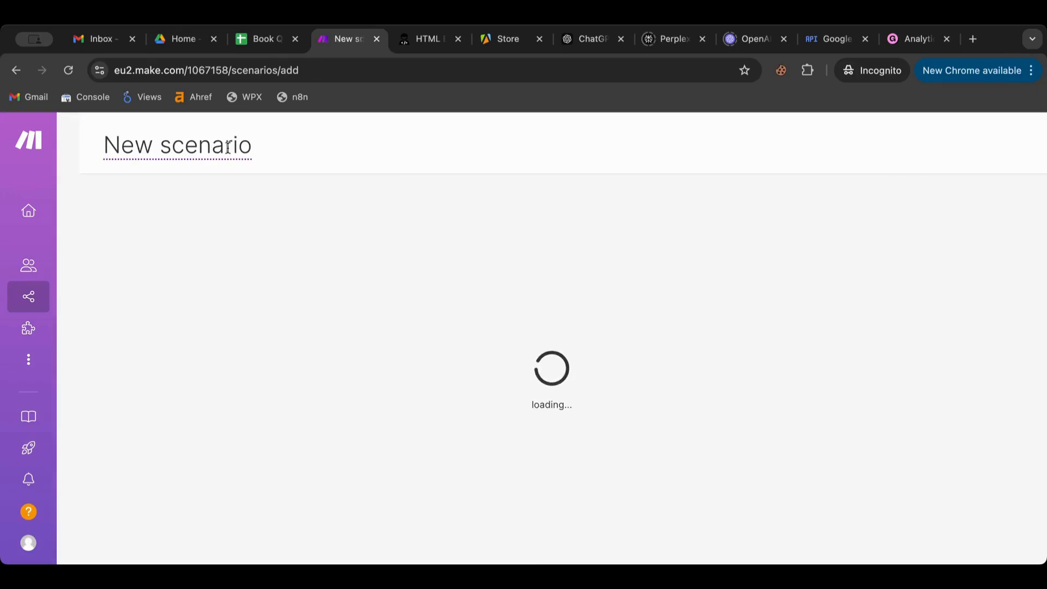
click(200, 147)
text(If Cond)
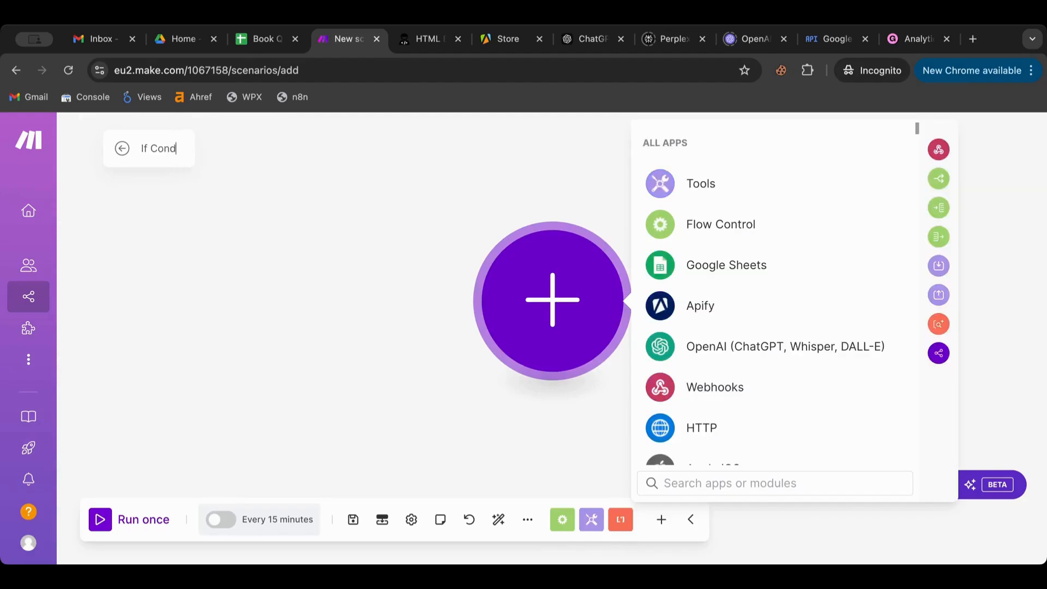
text(itional)
click(257, 217)
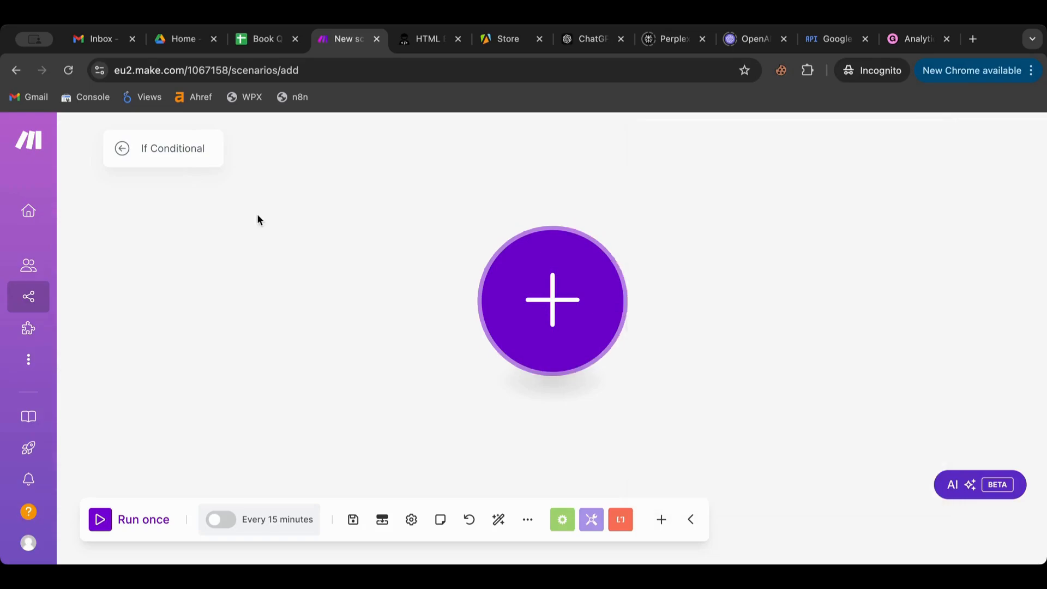
click(353, 520)
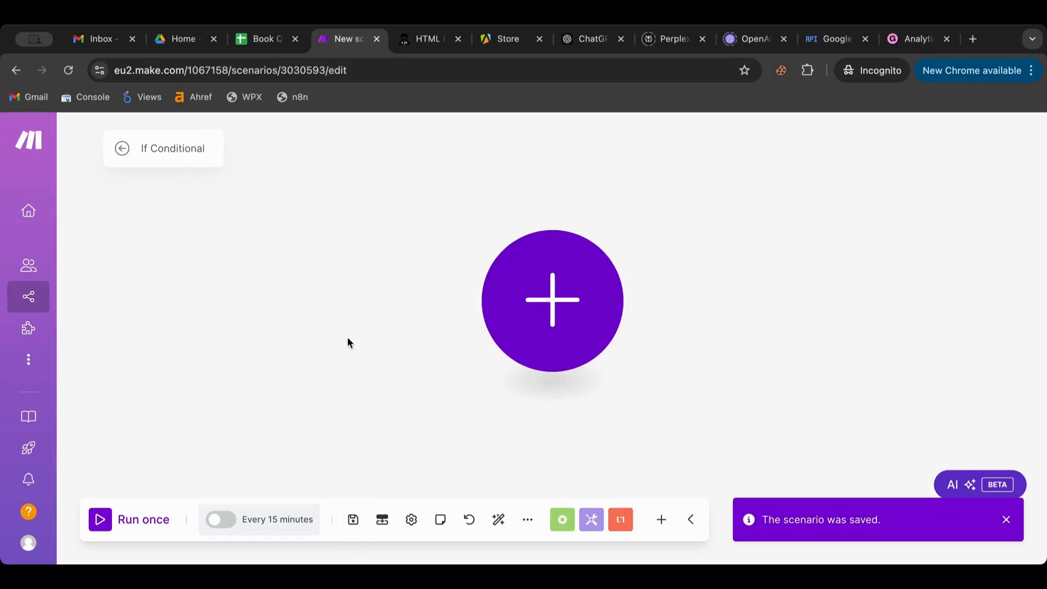
- Add a Tools Set variable module and name the variable Var01
click(550, 287)
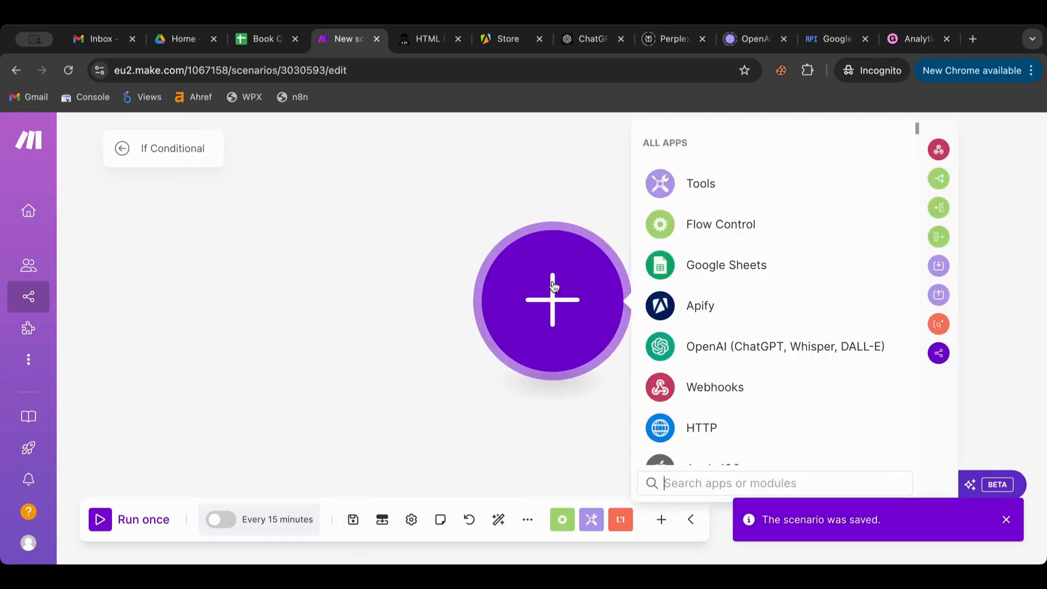
click(705, 185)
scroll(711, 315, down, 3)
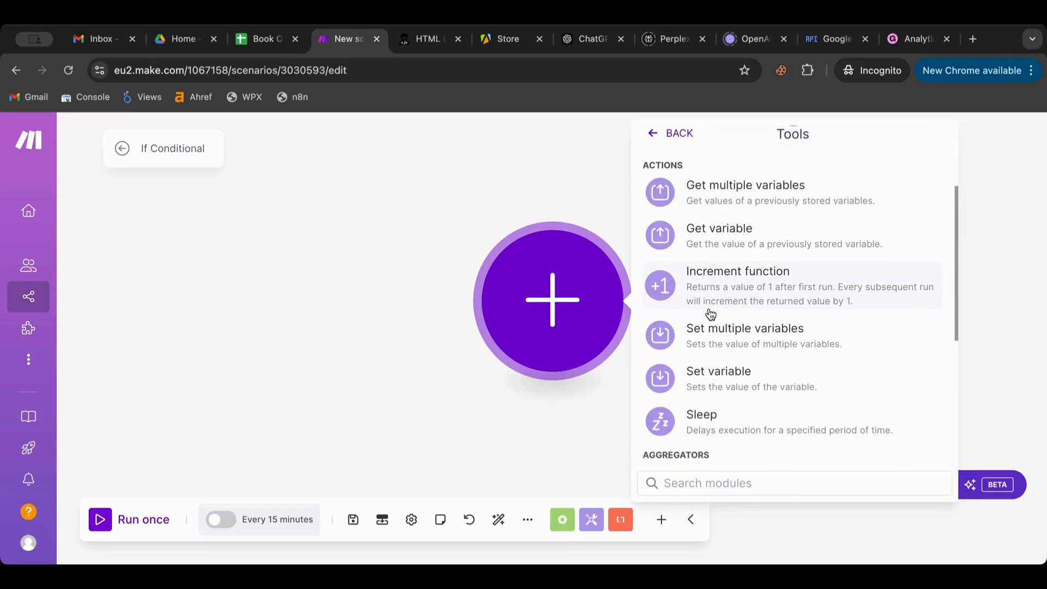
click(718, 370)
click(725, 281)
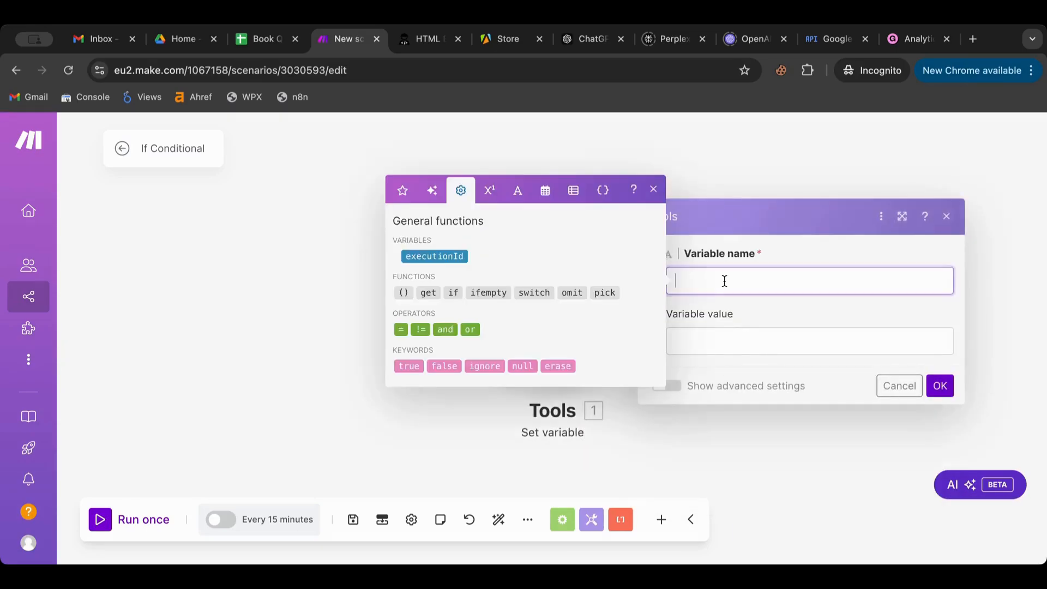
text(Var01)
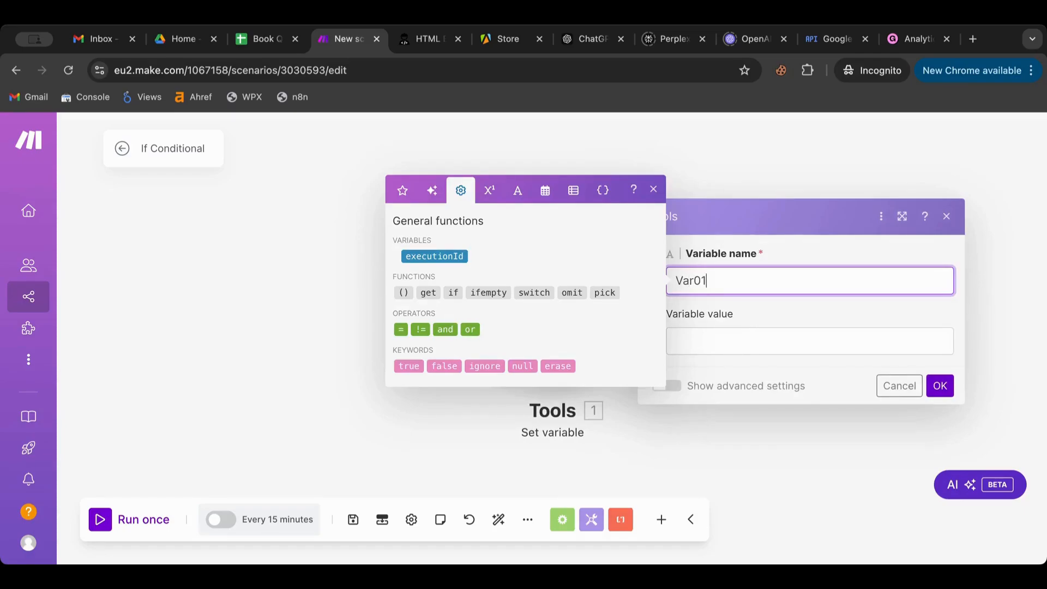
- Set Var01's value to four space-separated e-mail addresses, confirm, and move the module left
click(728, 337)
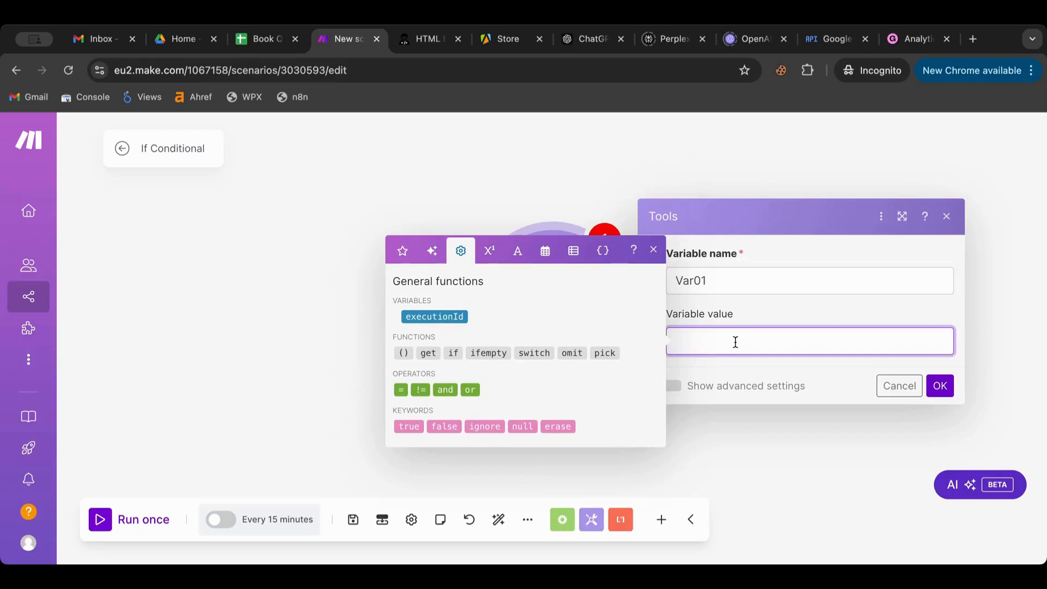
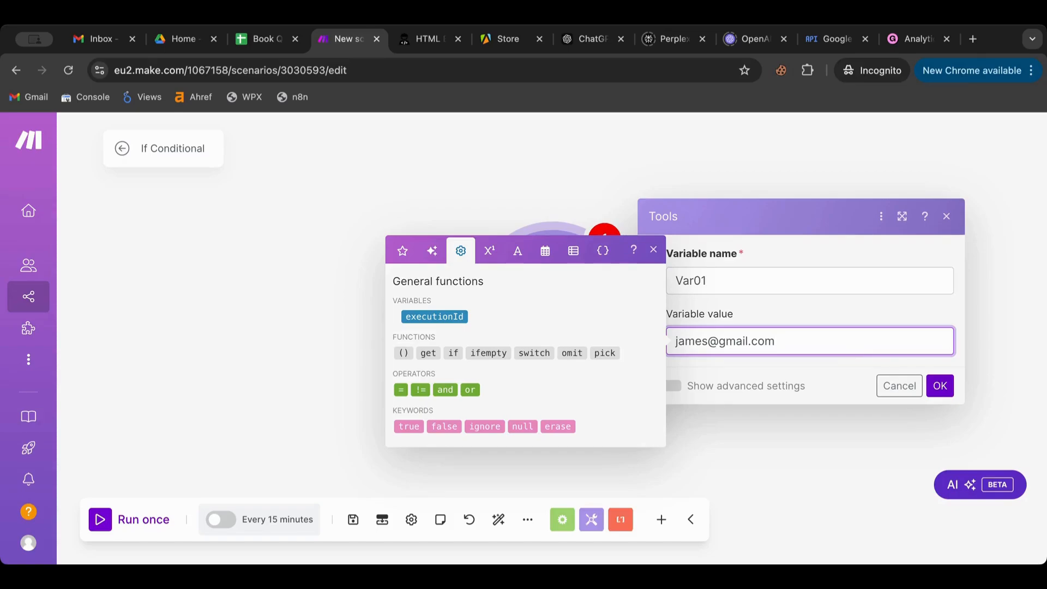
text( lilly)
key(BackSpace)
key(BackSpace)
text(y@example.com )
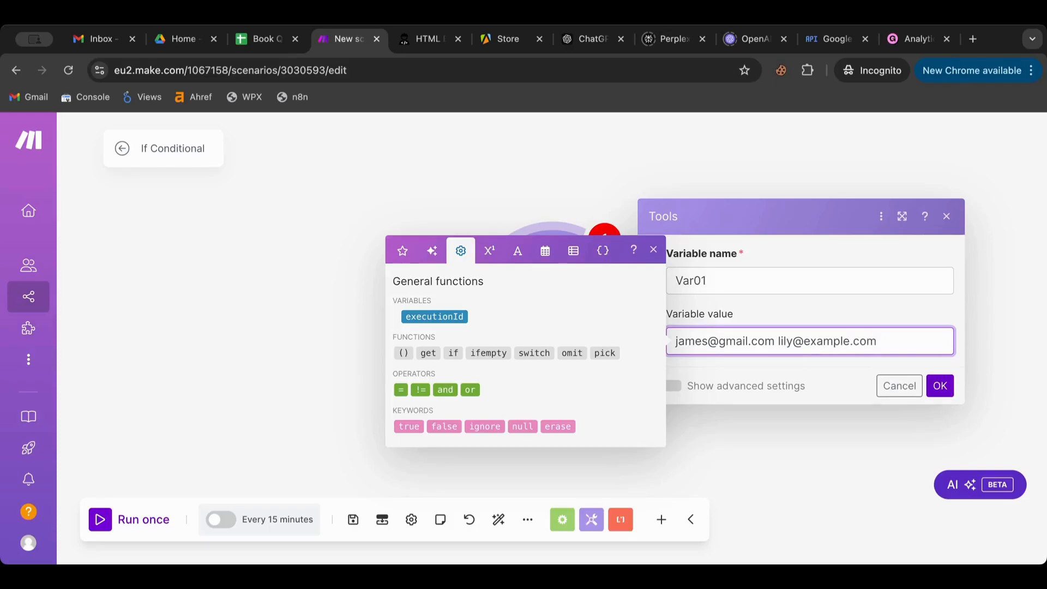
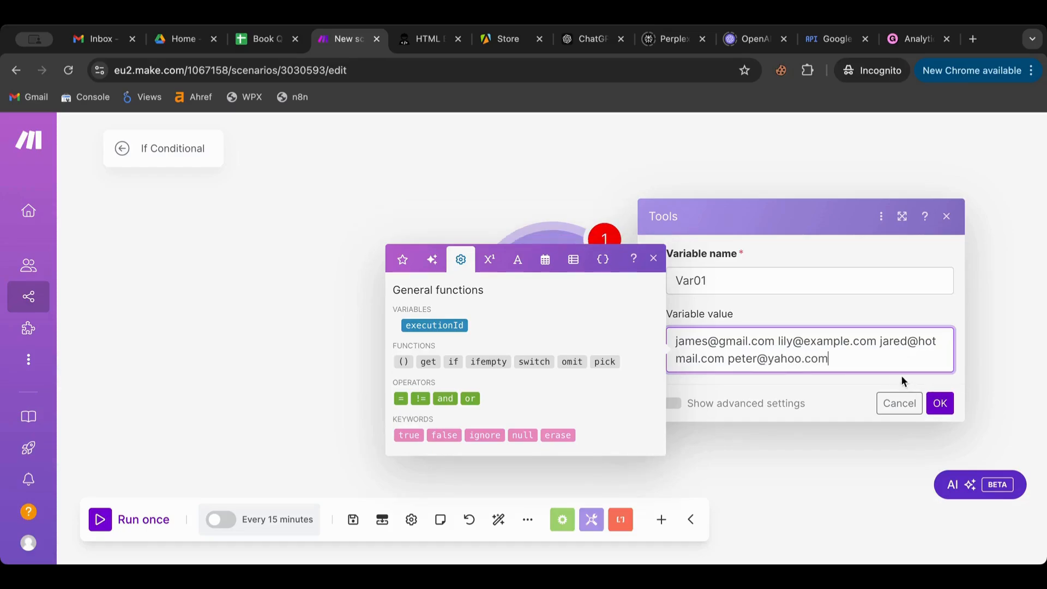
click(940, 404)
drag(505, 293, 275, 281)
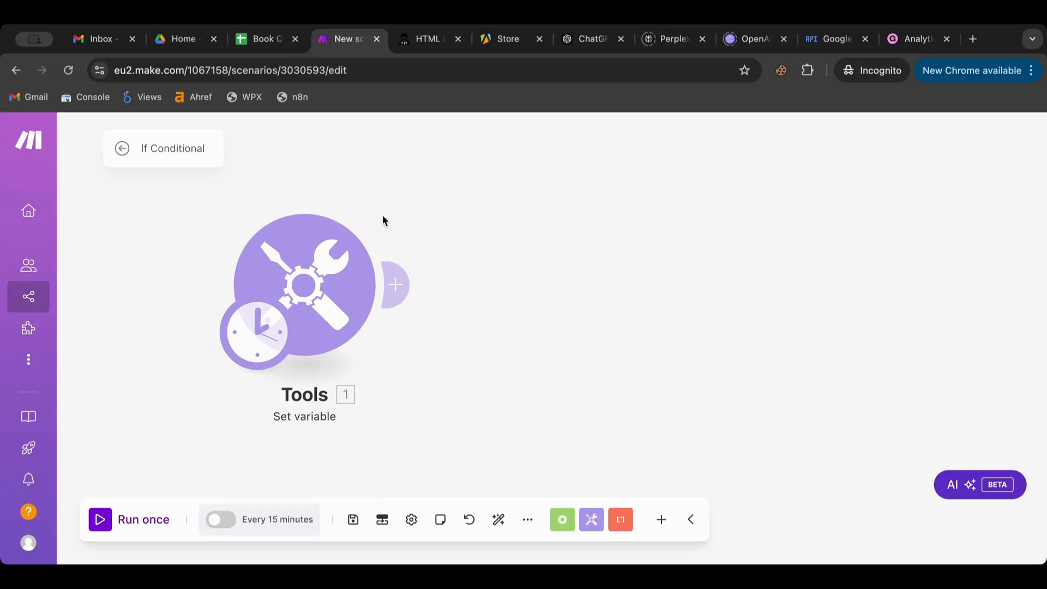
- Add an empty module after Set variable, browse Flow Control, and open its app list
click(338, 276)
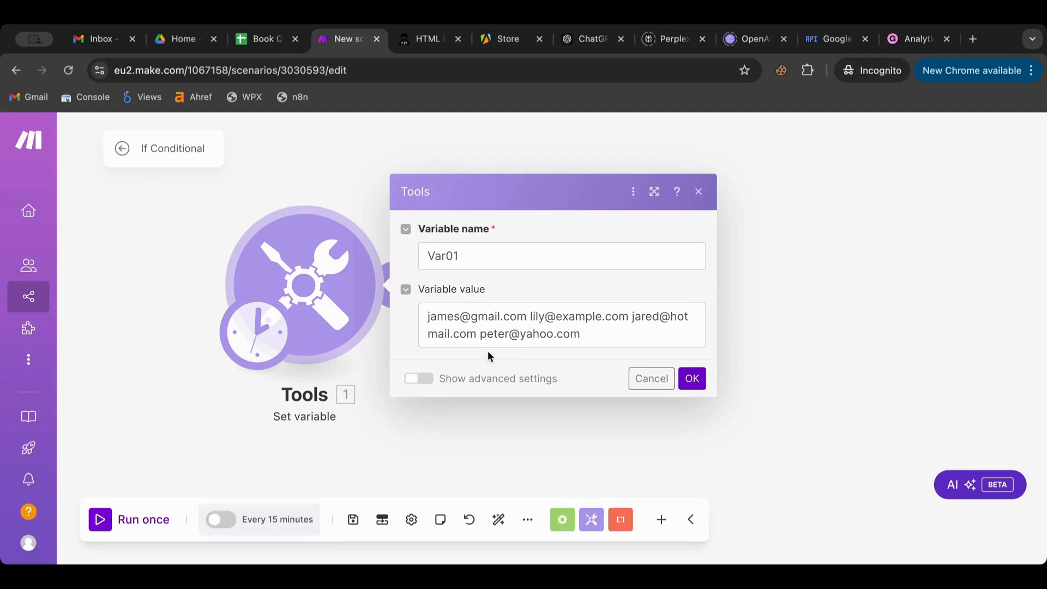
click(362, 206)
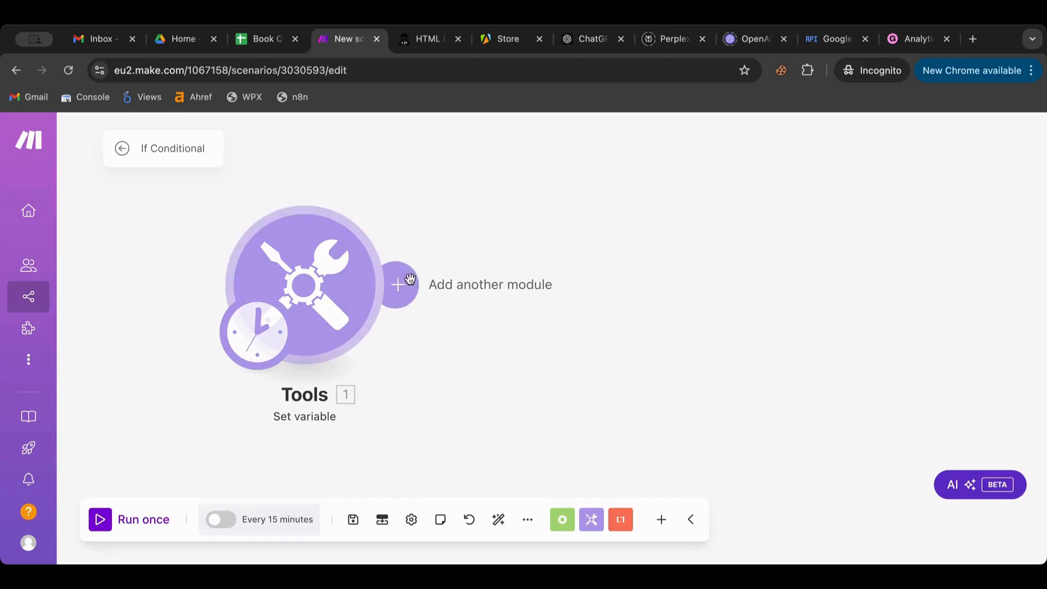
click(413, 296)
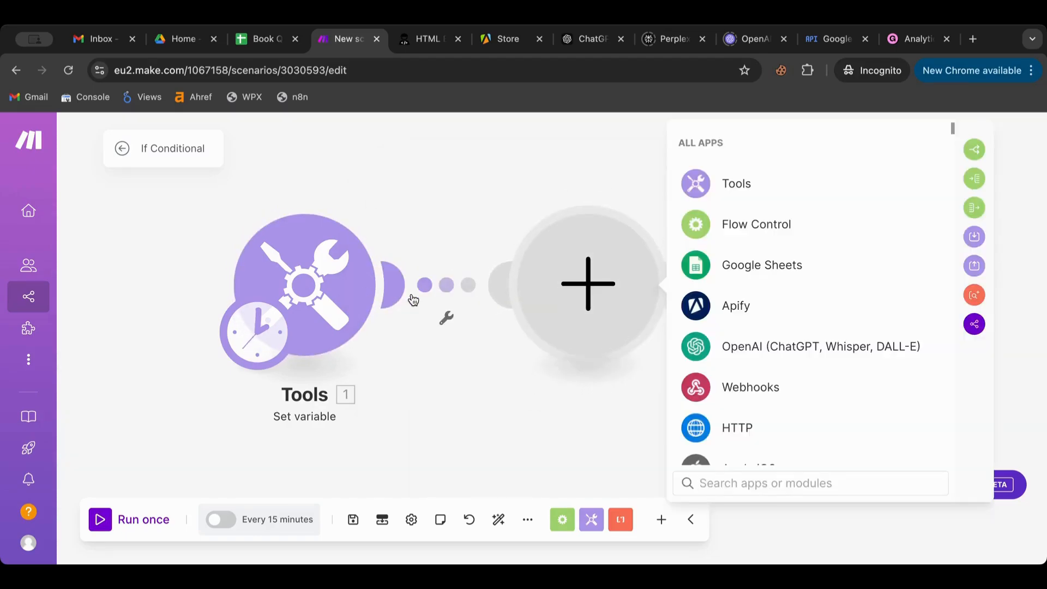
scroll(737, 270, down, 3)
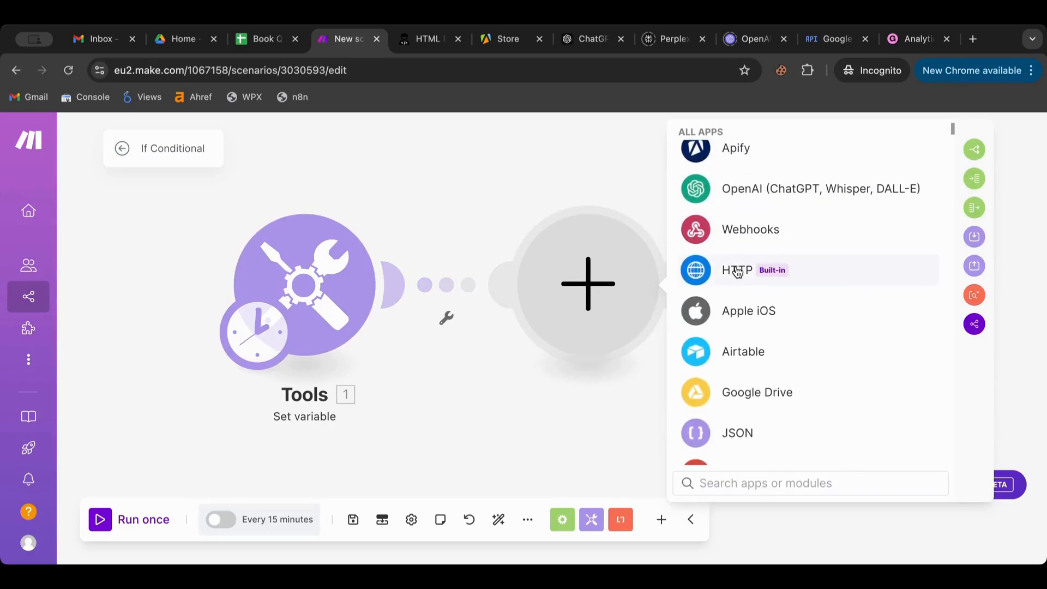
scroll(742, 309, down, 3)
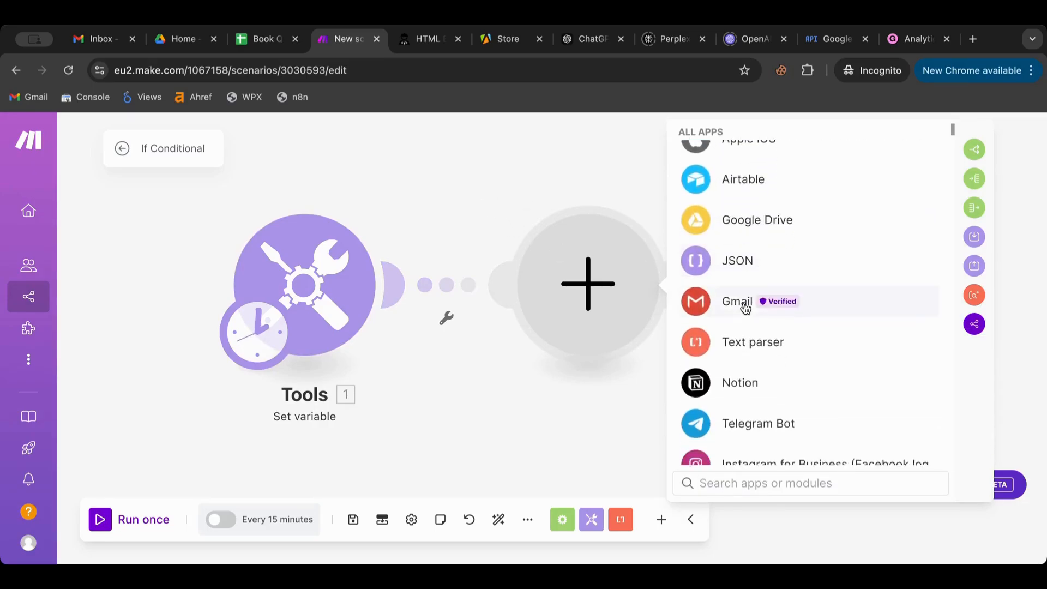
scroll(744, 305, down, 1)
click(562, 519)
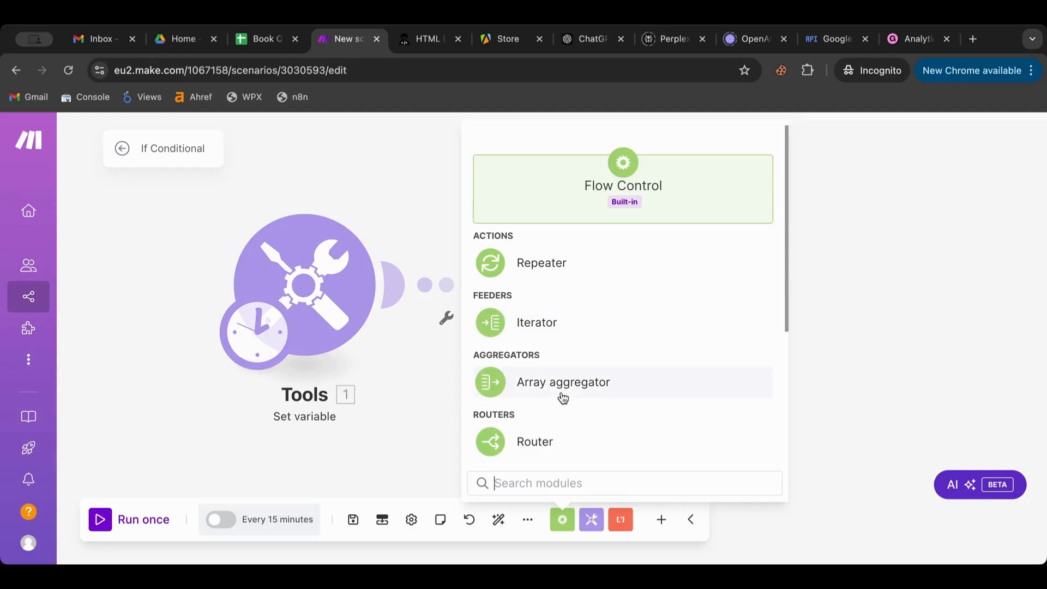
click(369, 207)
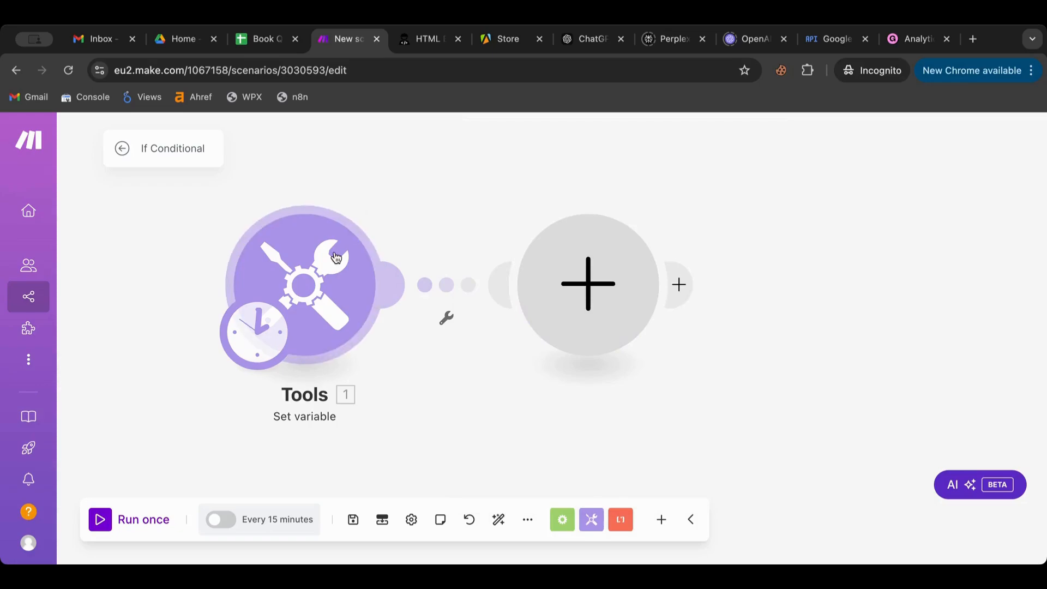
click(337, 258)
click(320, 178)
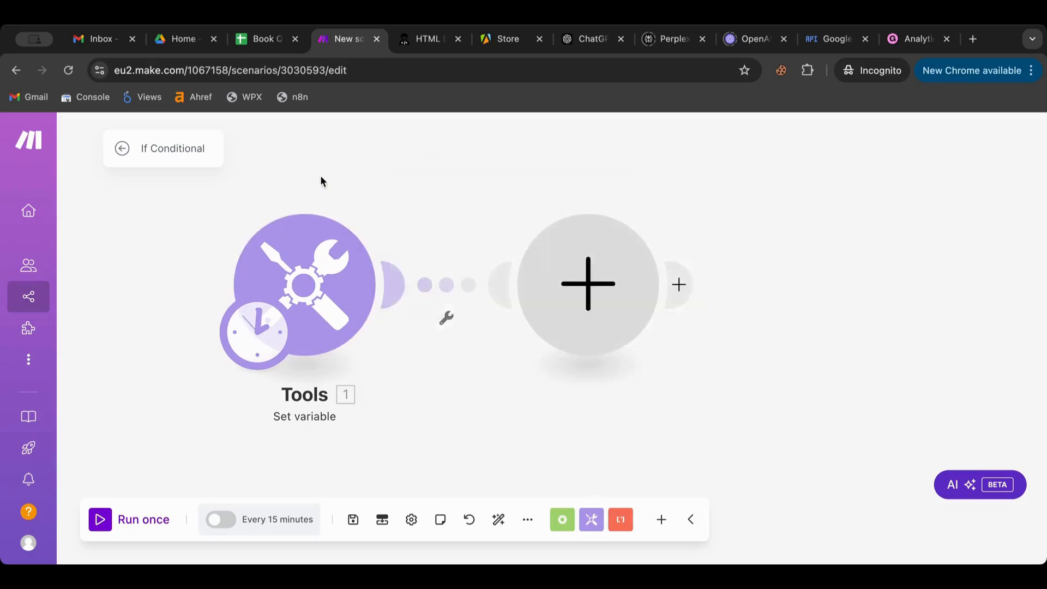
click(566, 304)
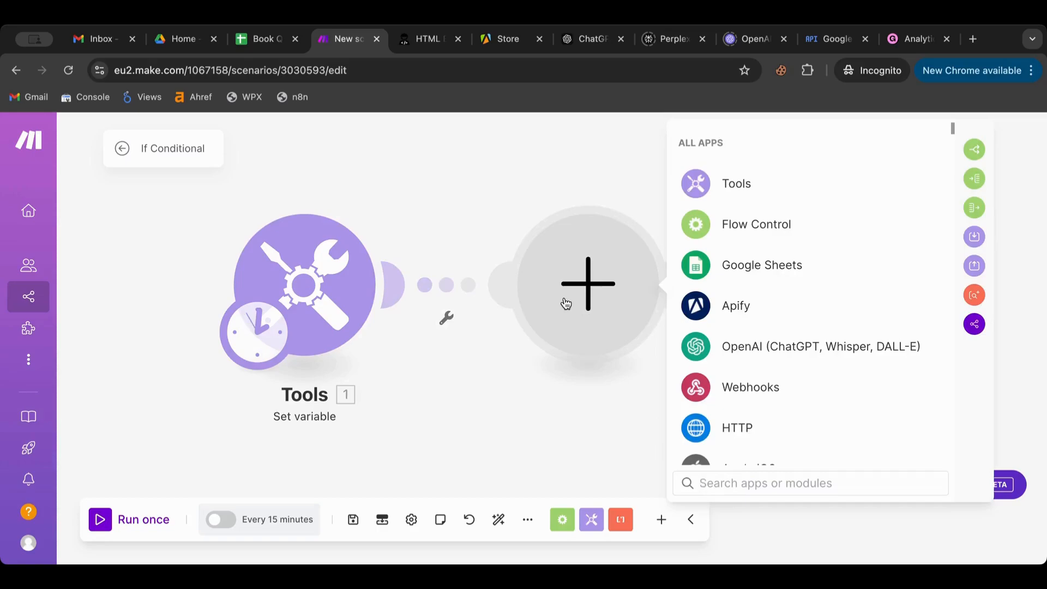
- Insert a split() function from the text functions into Var01's value
click(344, 307)
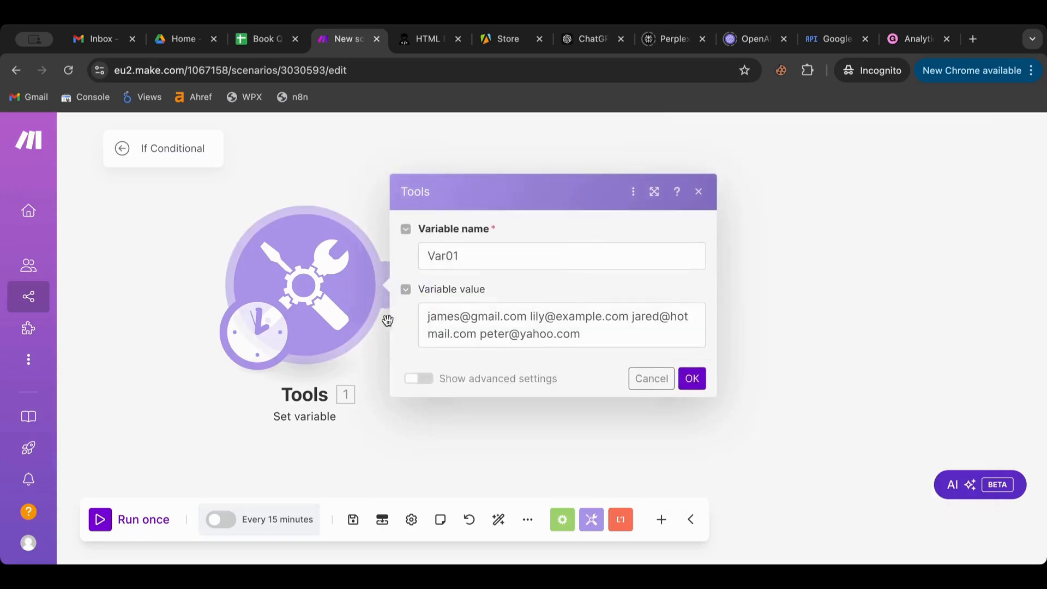
click(433, 322)
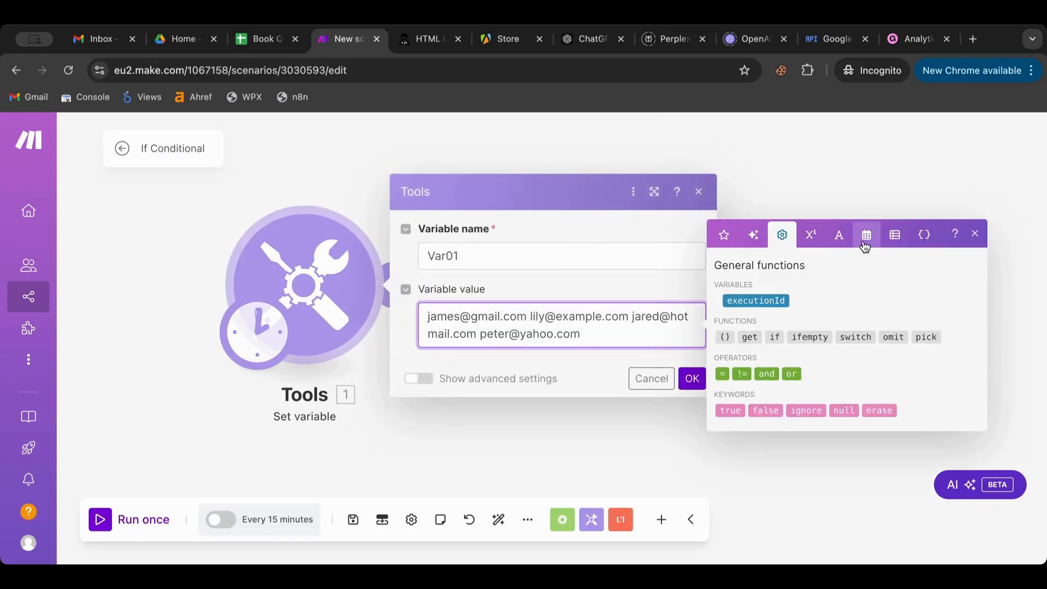
click(840, 238)
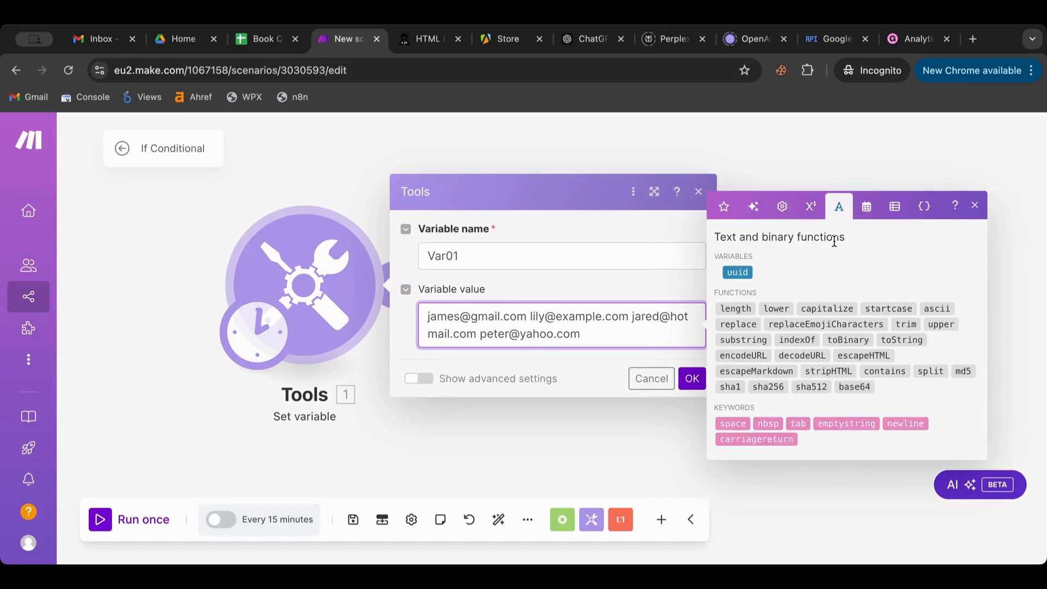
click(931, 371)
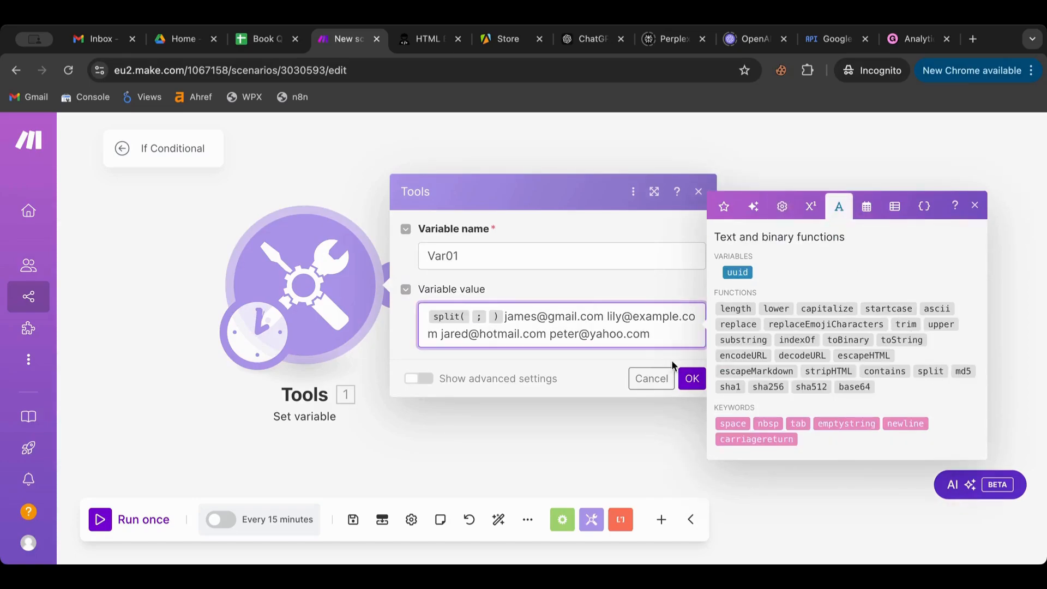
- Move the e-mail list inside split(), delete the leftover copy, add a space separator, and confirm
drag(669, 335, 505, 309)
key(super+c)
click(471, 321)
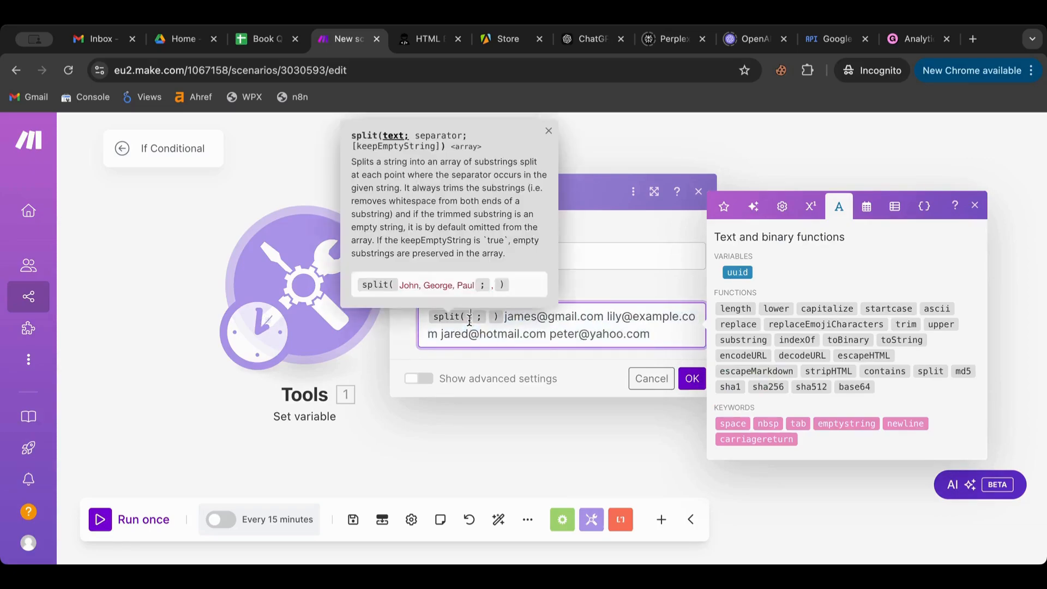
key(super+v)
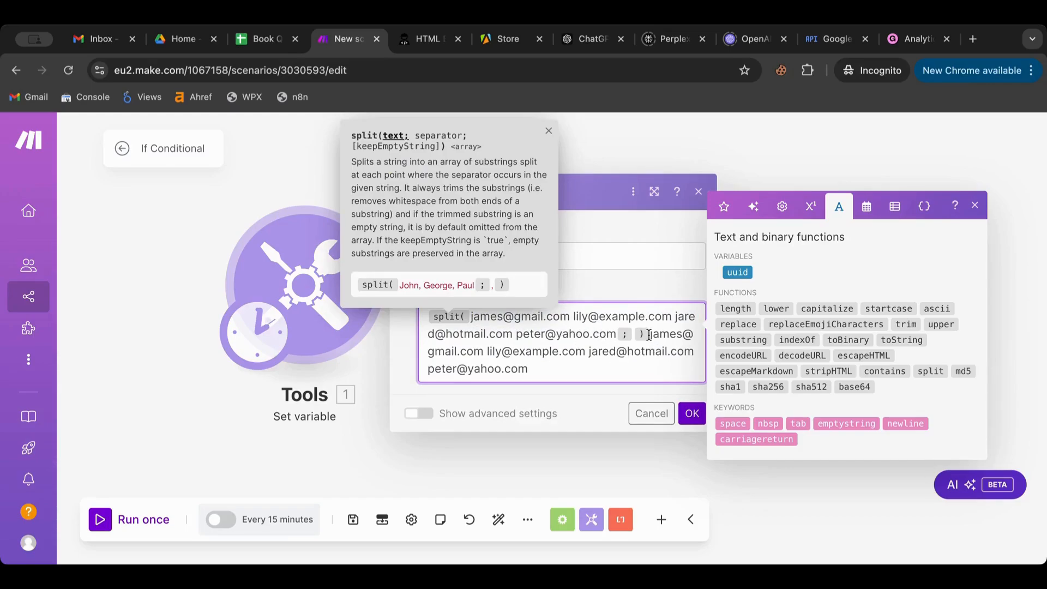
drag(650, 334, 666, 400)
key(BackSpace)
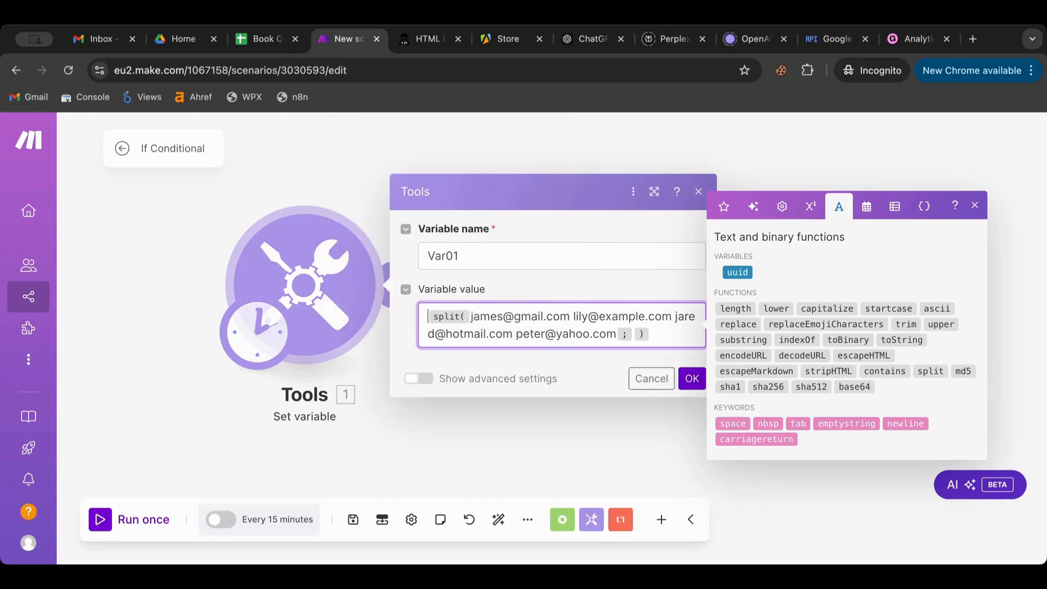
click(636, 334)
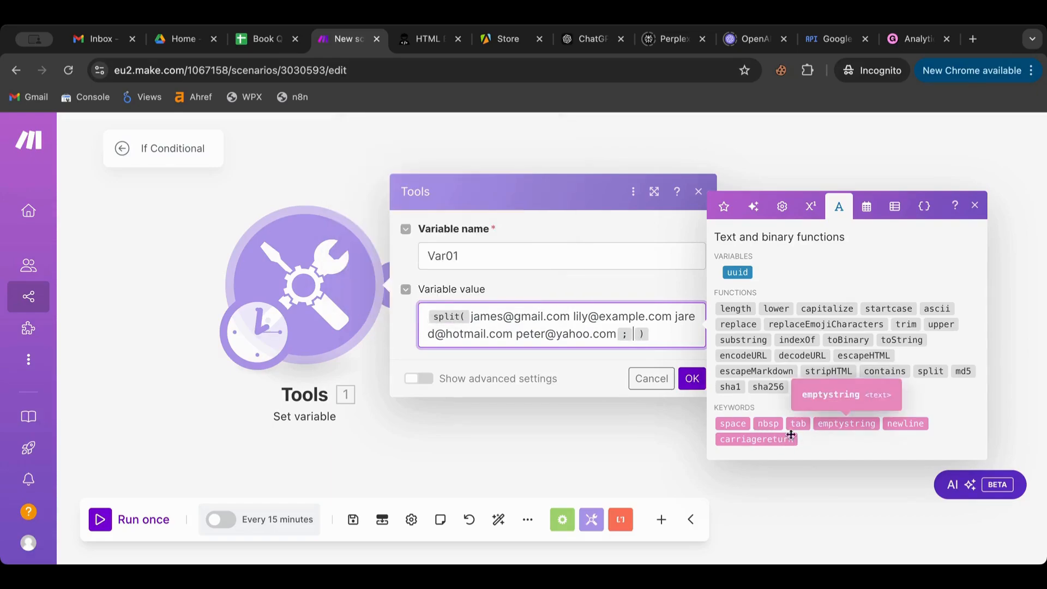
click(733, 423)
click(692, 379)
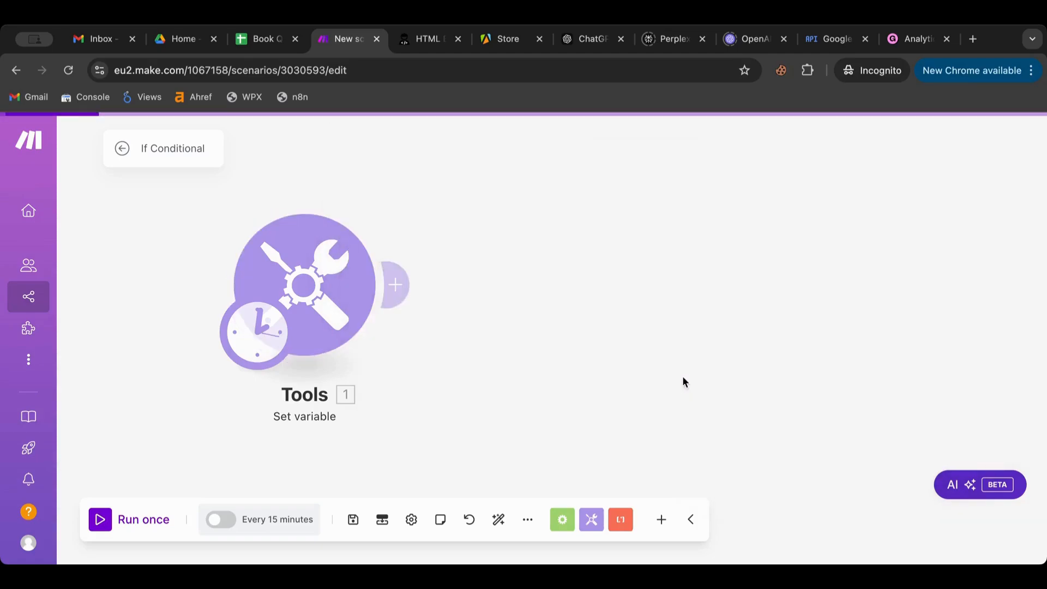
- Run once to verify Var01 outputs a four-item array, then start a module after Set variable
click(108, 521)
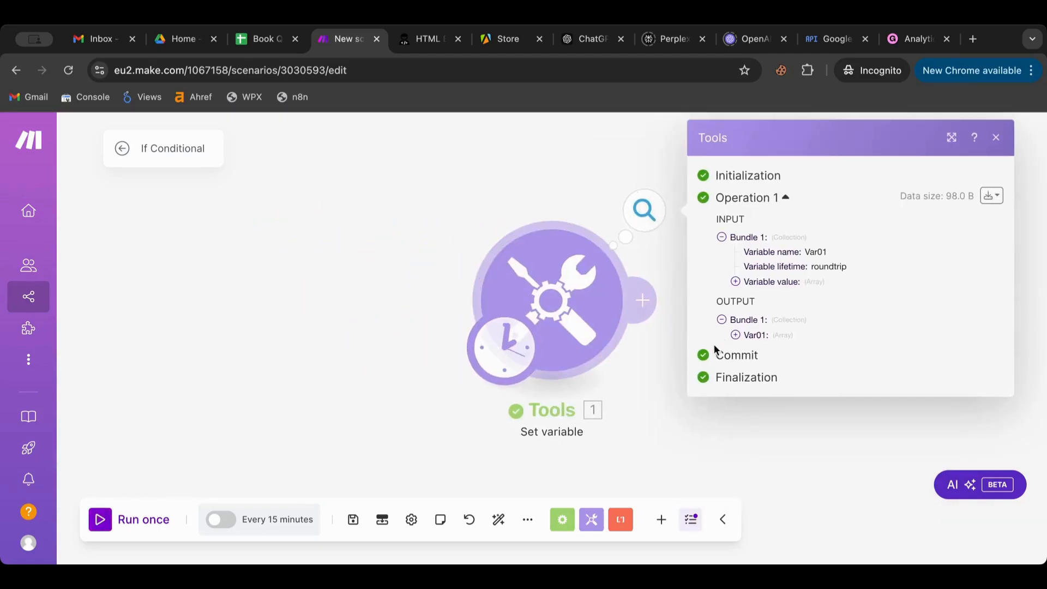
click(736, 336)
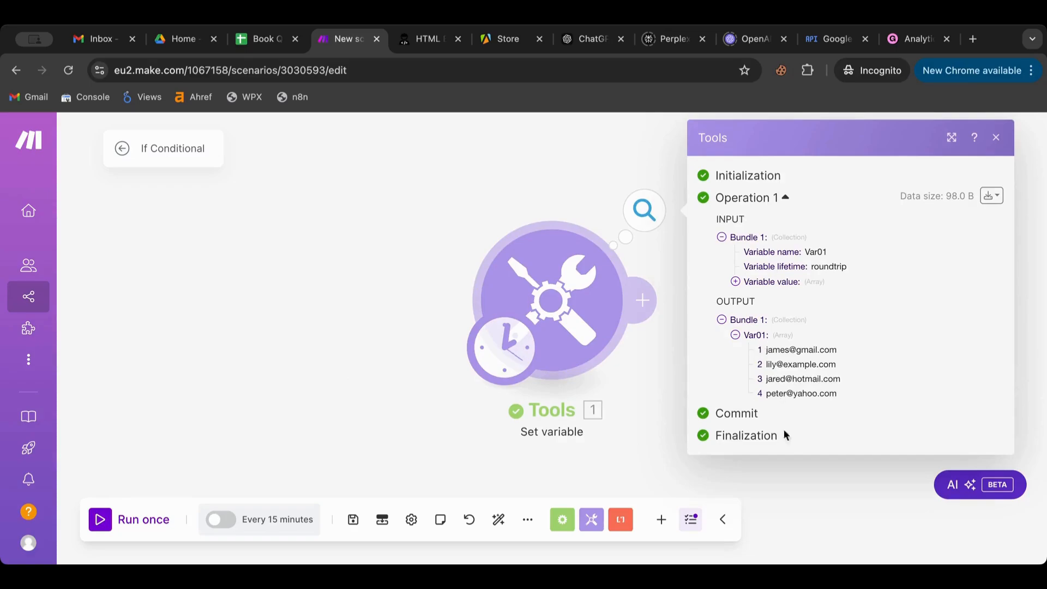
click(377, 327)
drag(377, 326, 105, 336)
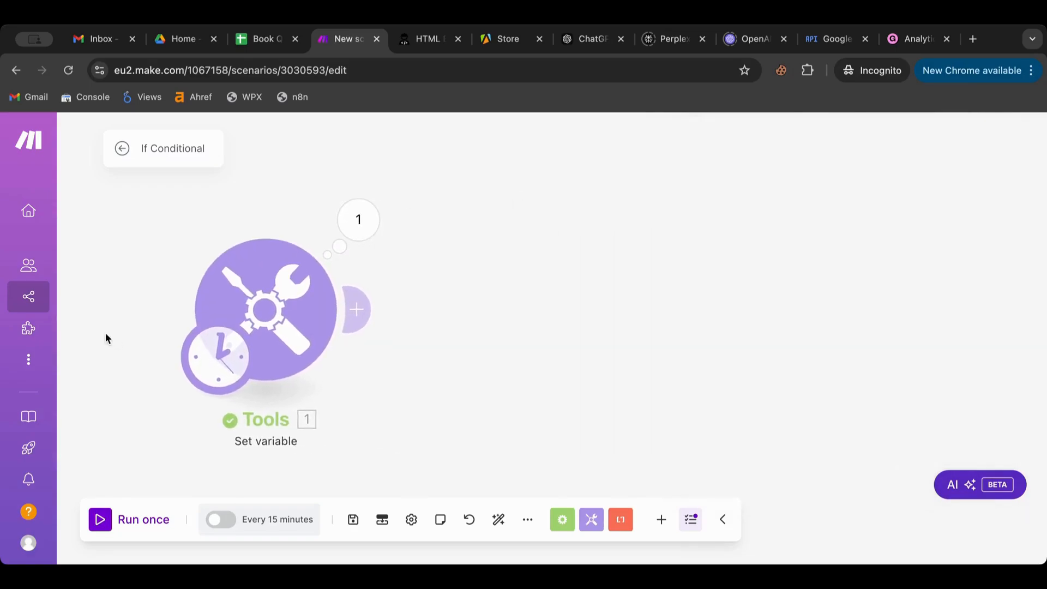
click(360, 325)
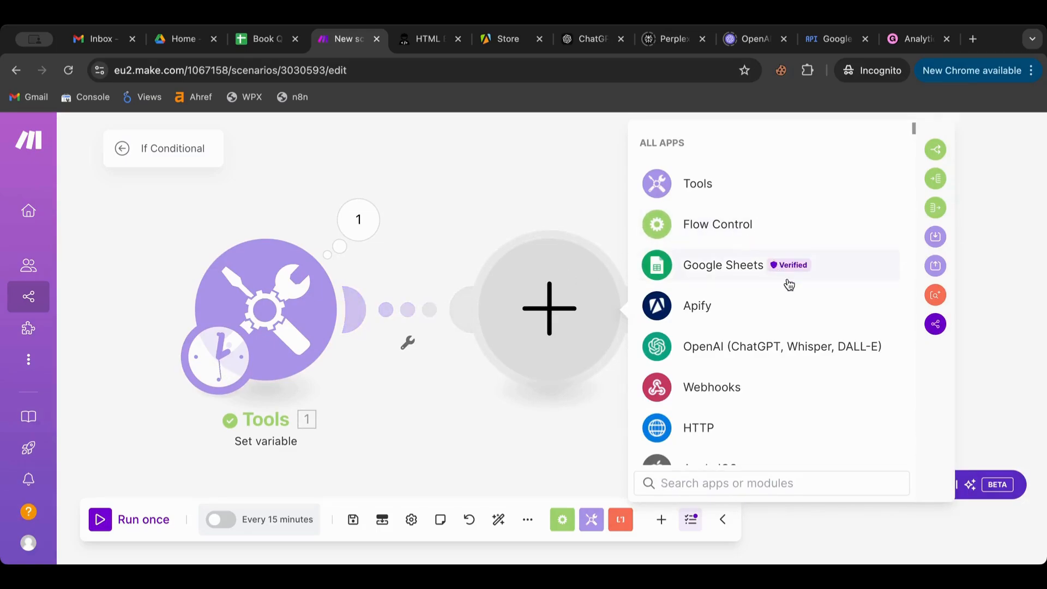
- Add an Iterator mapping 1. Var01[] as its Array, run anyway, and inspect its four bundles
click(937, 185)
click(697, 321)
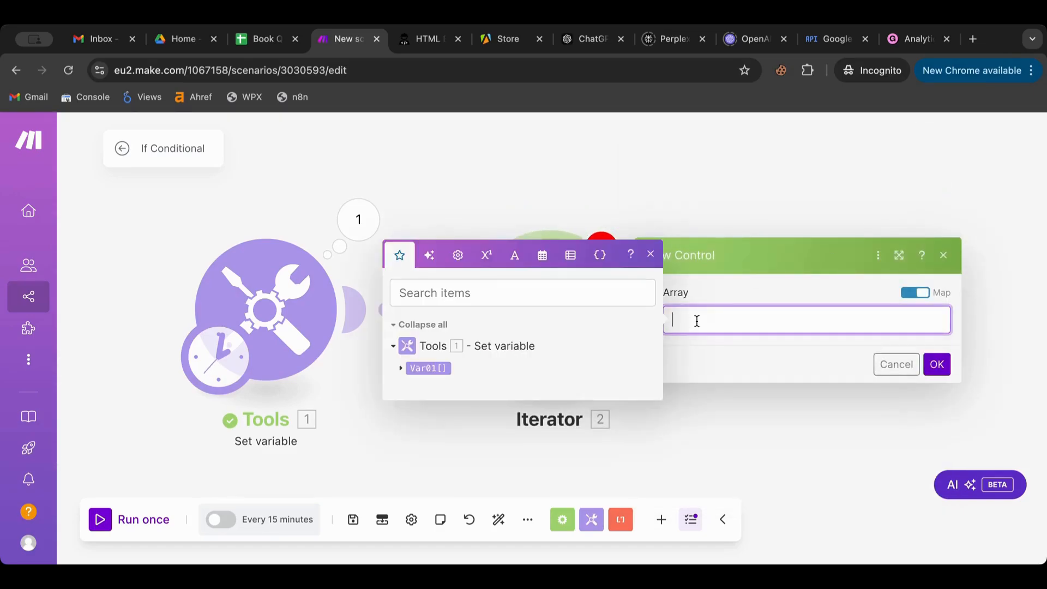
click(401, 370)
click(423, 360)
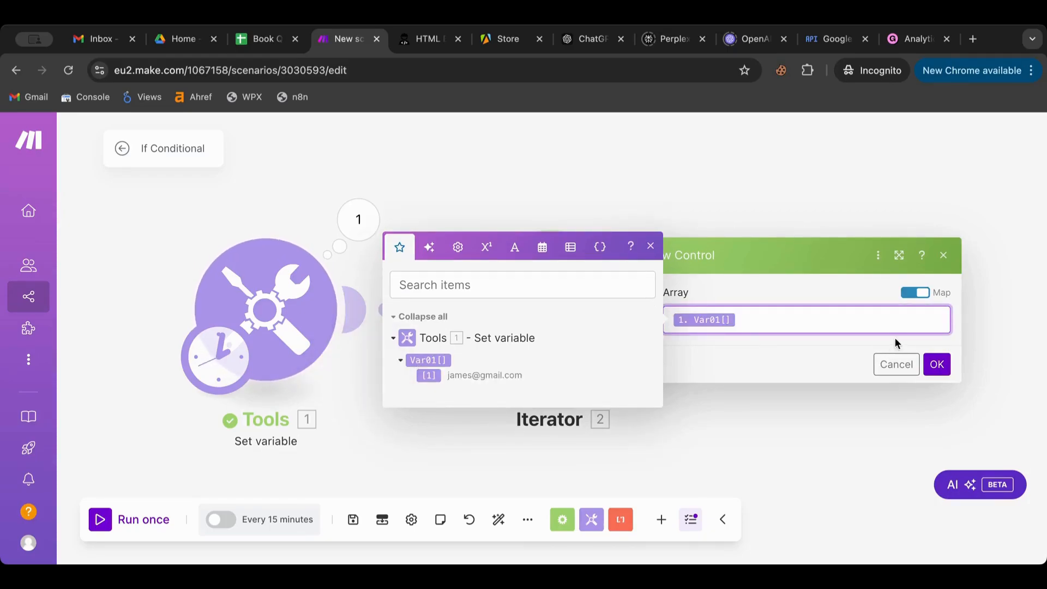
click(937, 365)
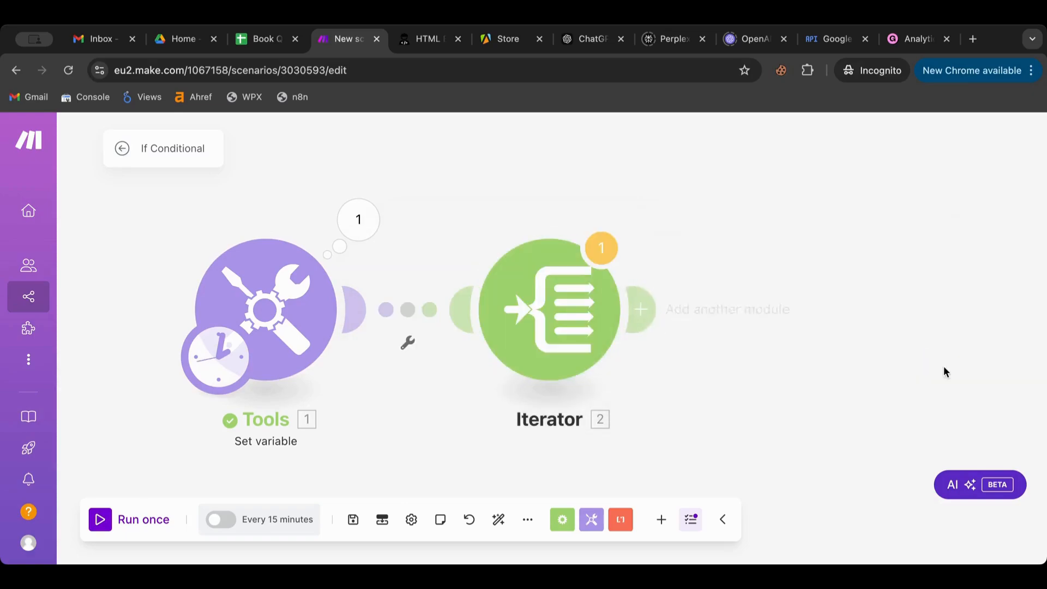
click(101, 520)
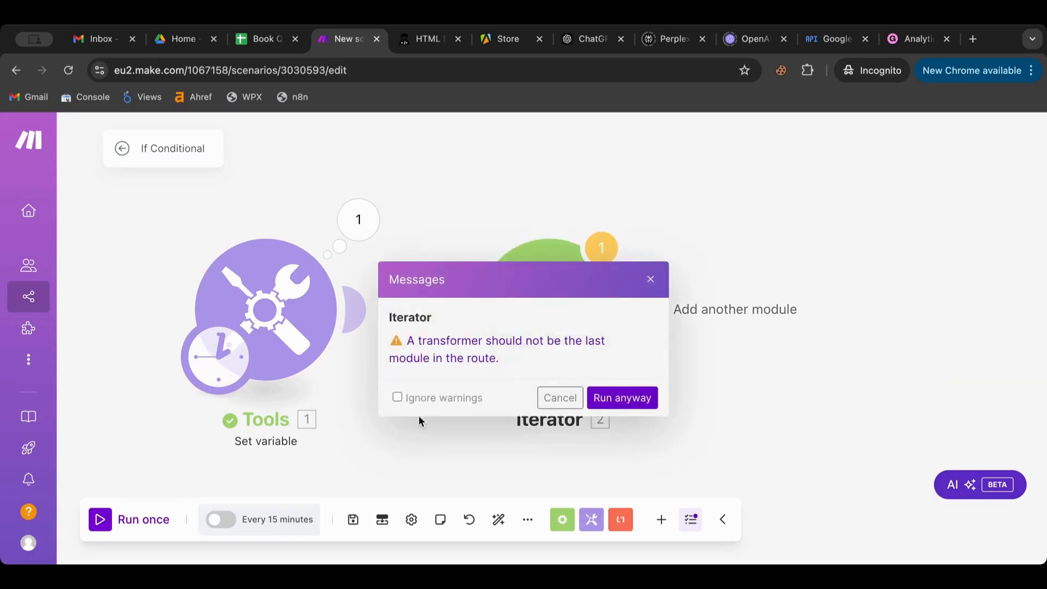
click(616, 398)
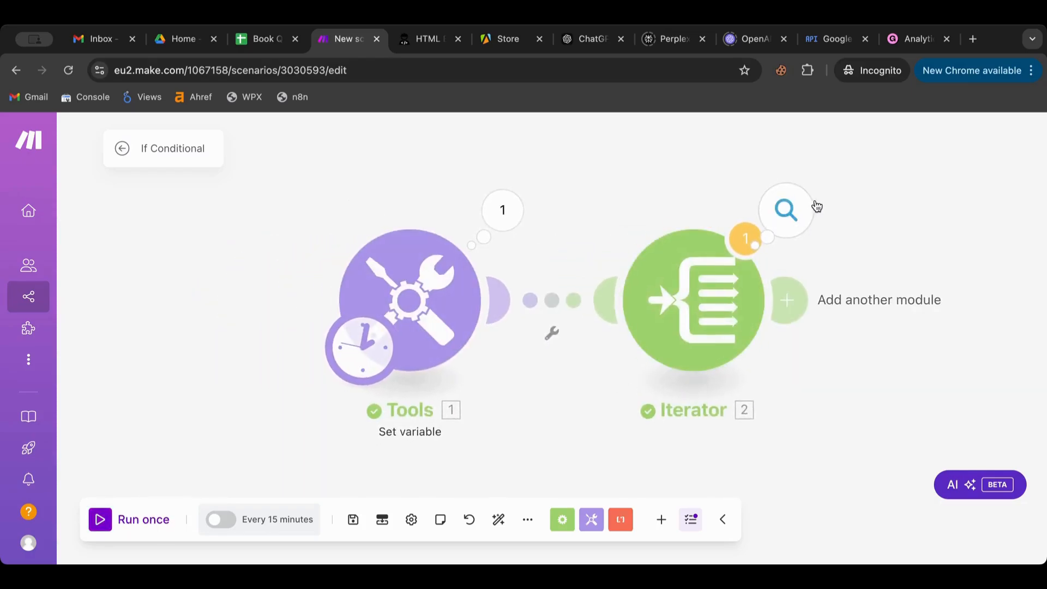
click(816, 206)
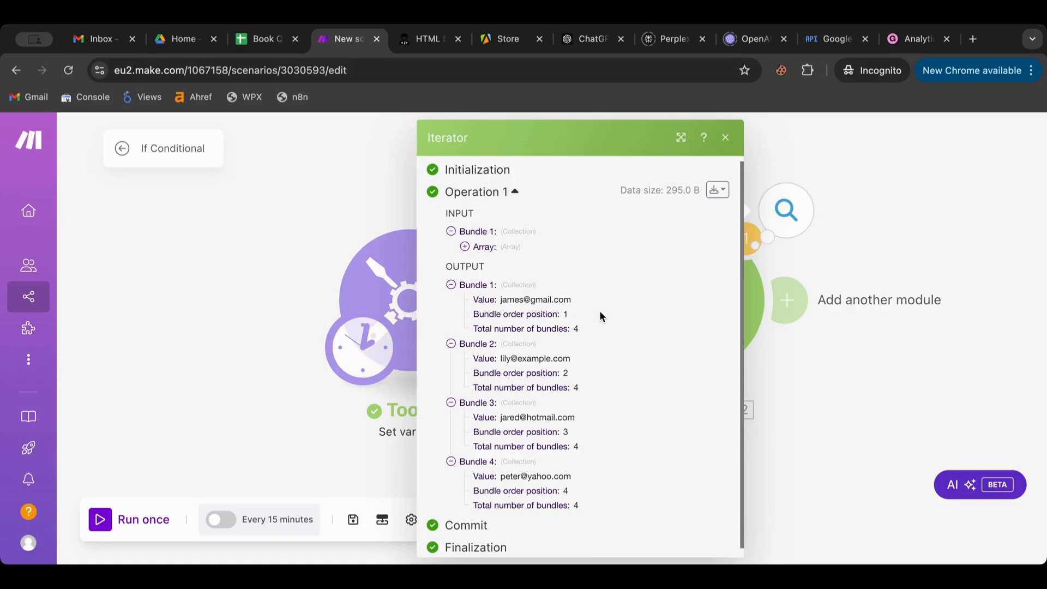
- Add a Tools Set variable module after the Iterator
click(857, 409)
drag(872, 403, 551, 402)
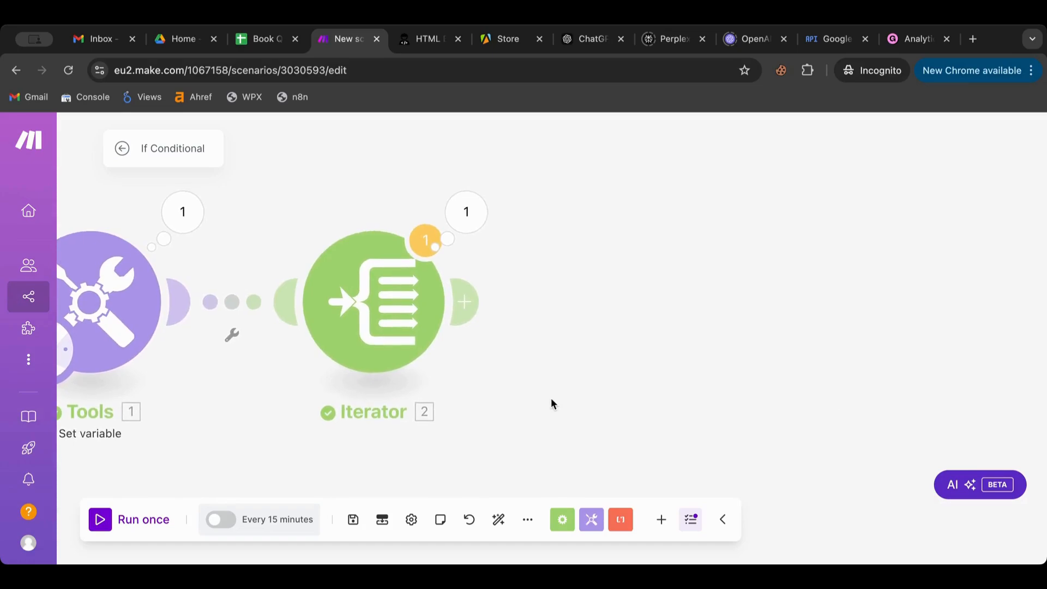
click(469, 319)
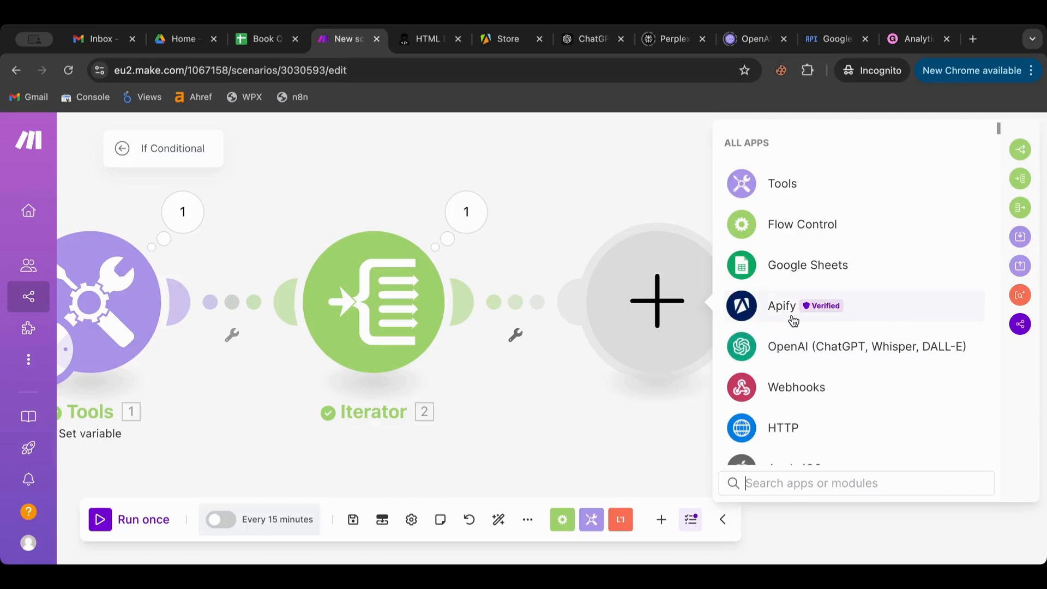
scroll(790, 321, down, 1)
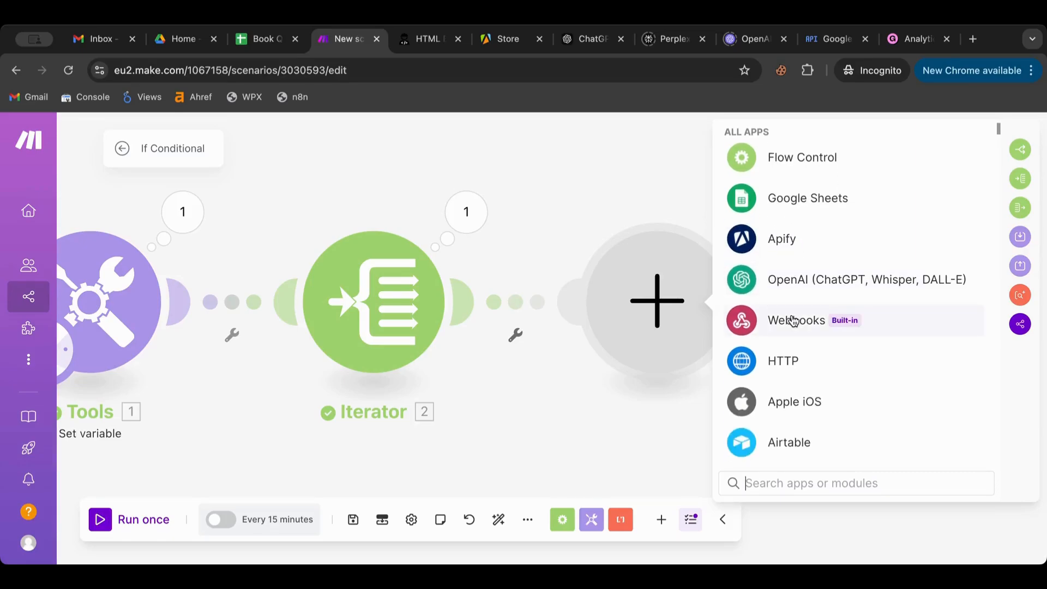
scroll(794, 322, down, 8)
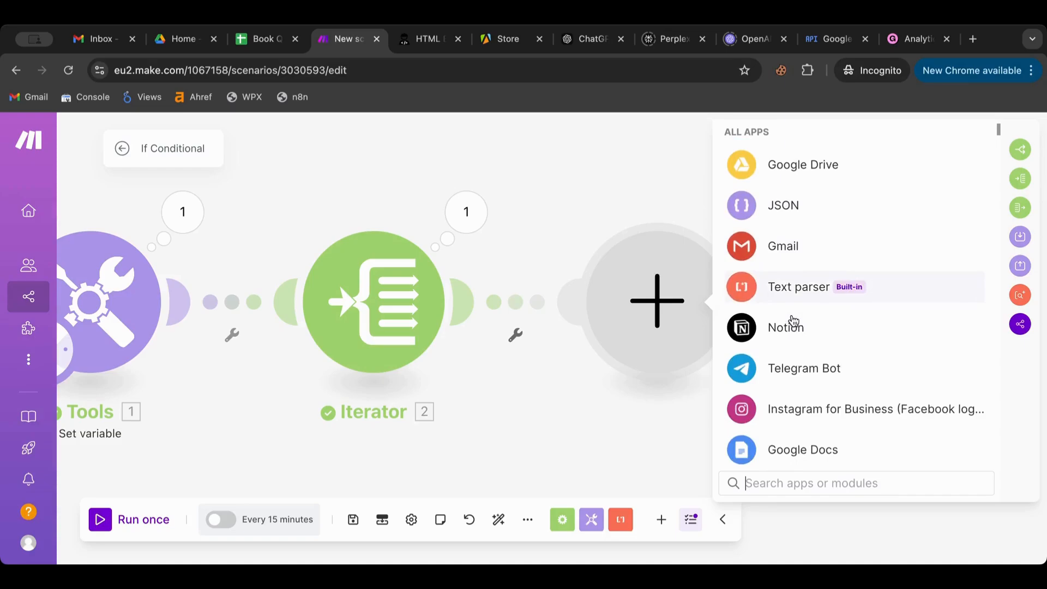
scroll(788, 237, up, 10)
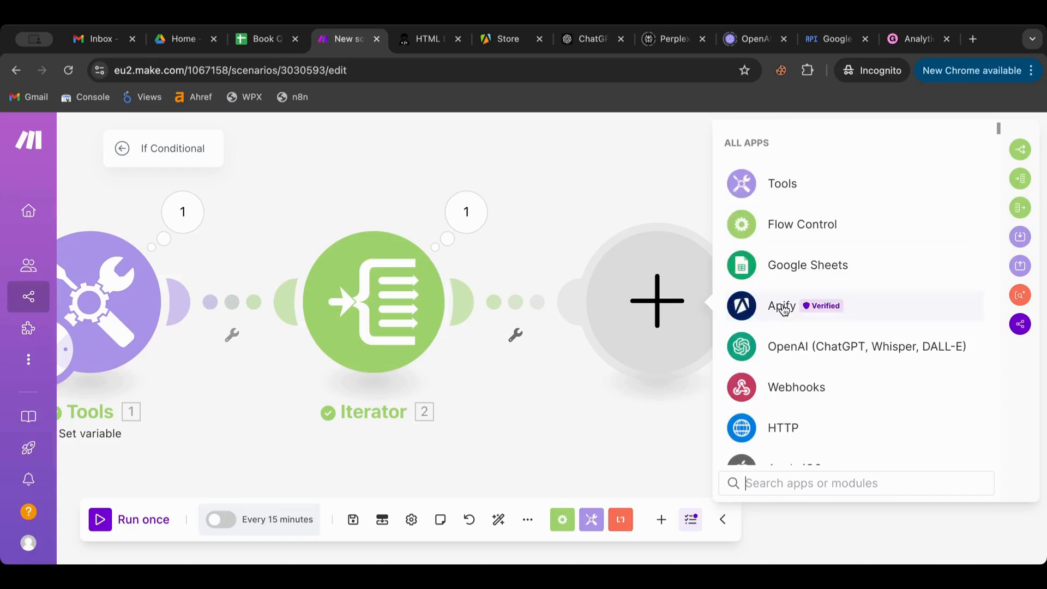
click(781, 192)
click(793, 443)
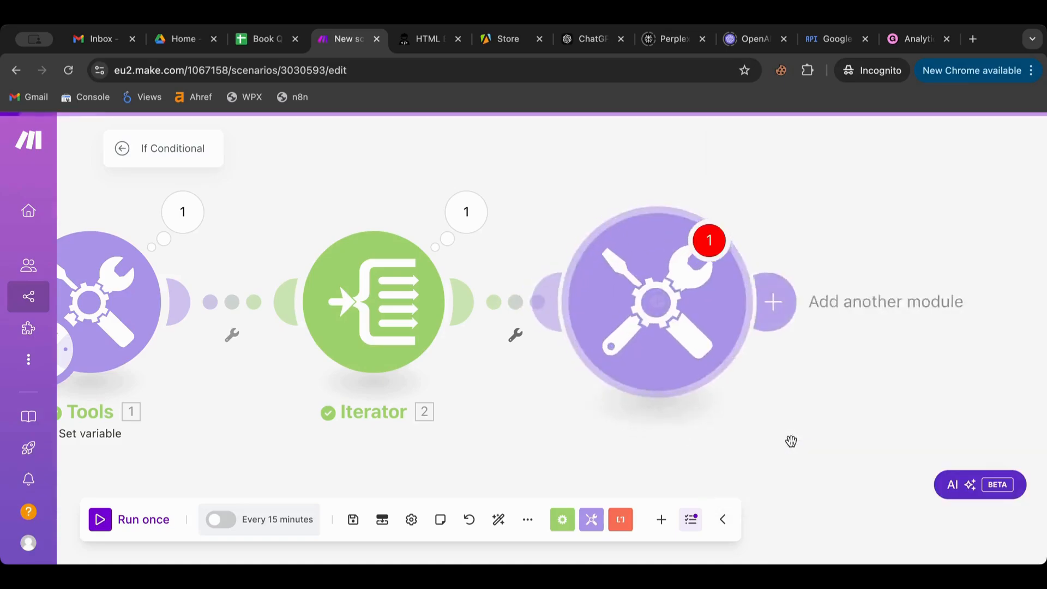
- Name the new variable Gmail
click(785, 279)
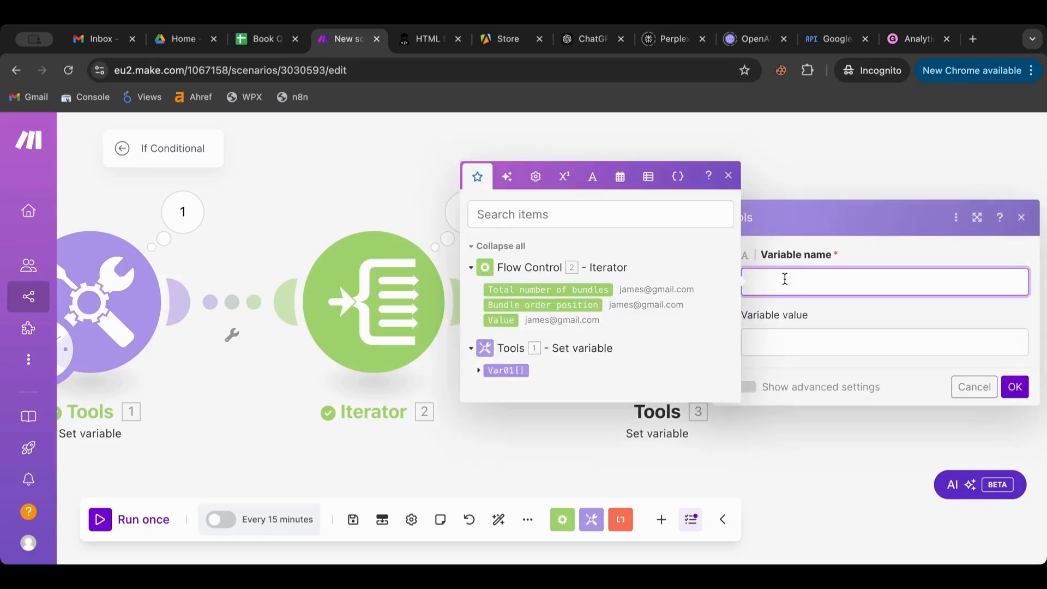
text(Gam)
key(BackSpace)
key(BackSpace)
key(BackSpace)
text(mai)
- Start the value with an if() function whose condition begins with the Iterator's 2. Value
click(785, 354)
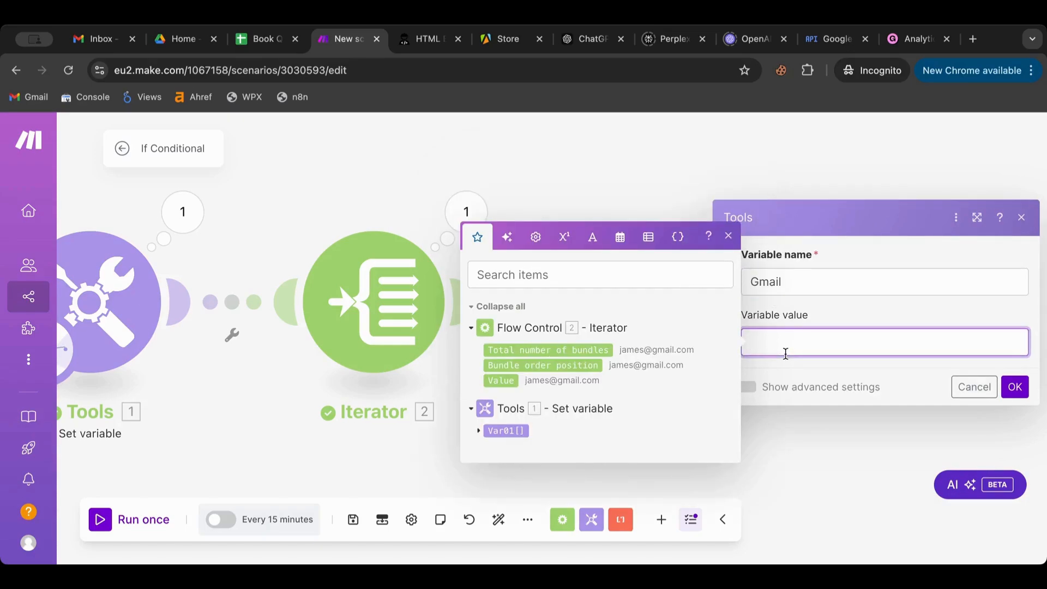
click(593, 238)
click(559, 224)
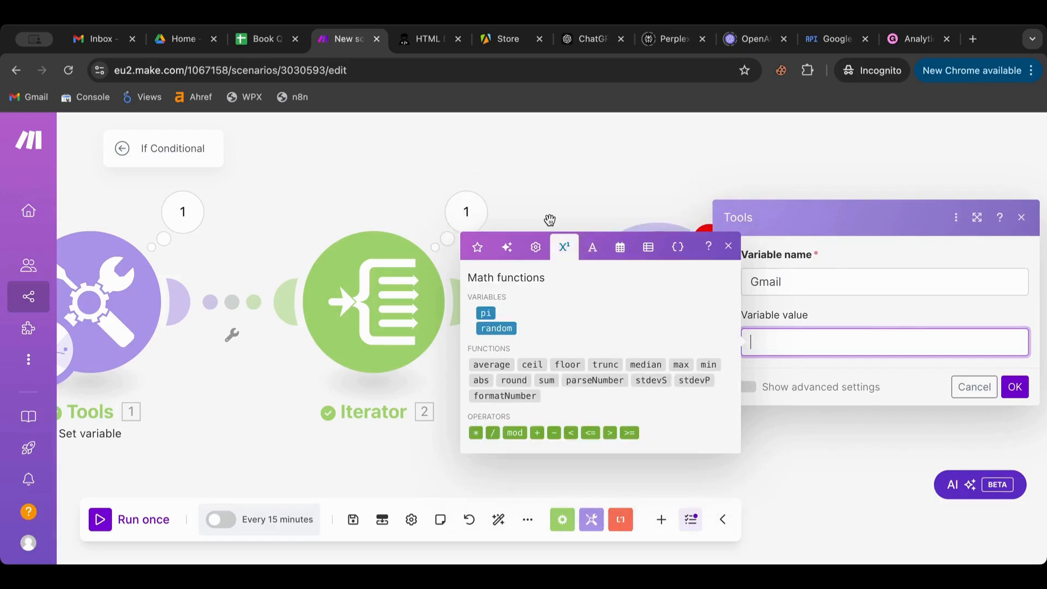
click(535, 252)
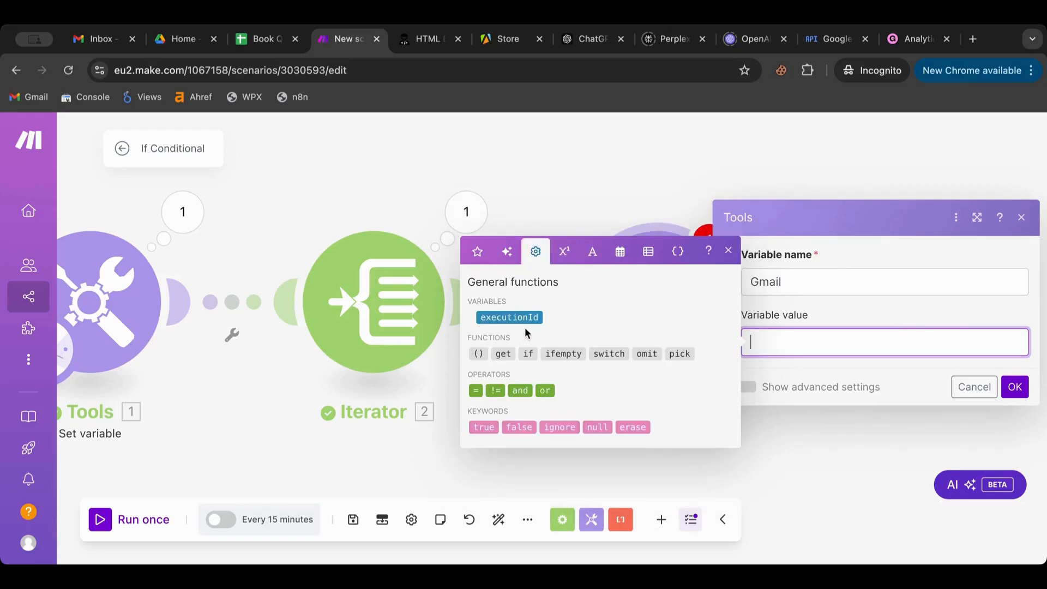
mouse_move(526, 353)
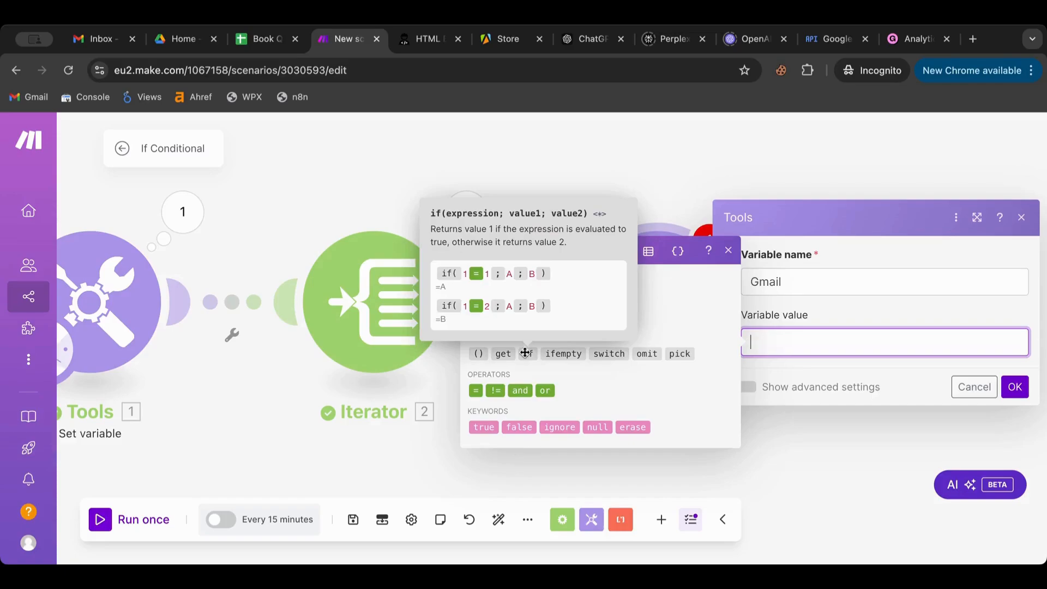
mouse_move(562, 354)
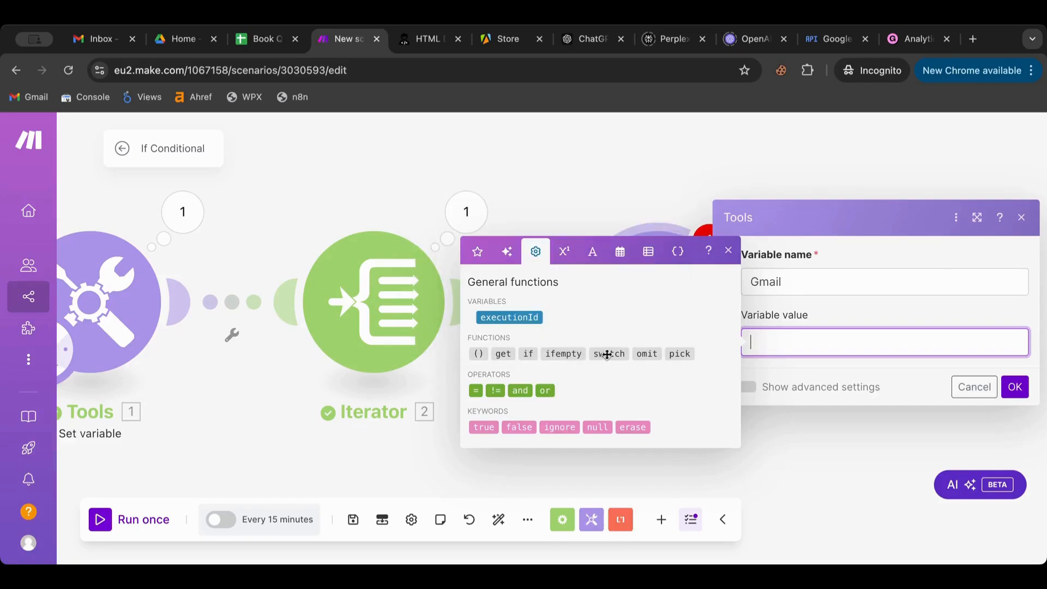
mouse_move(607, 354)
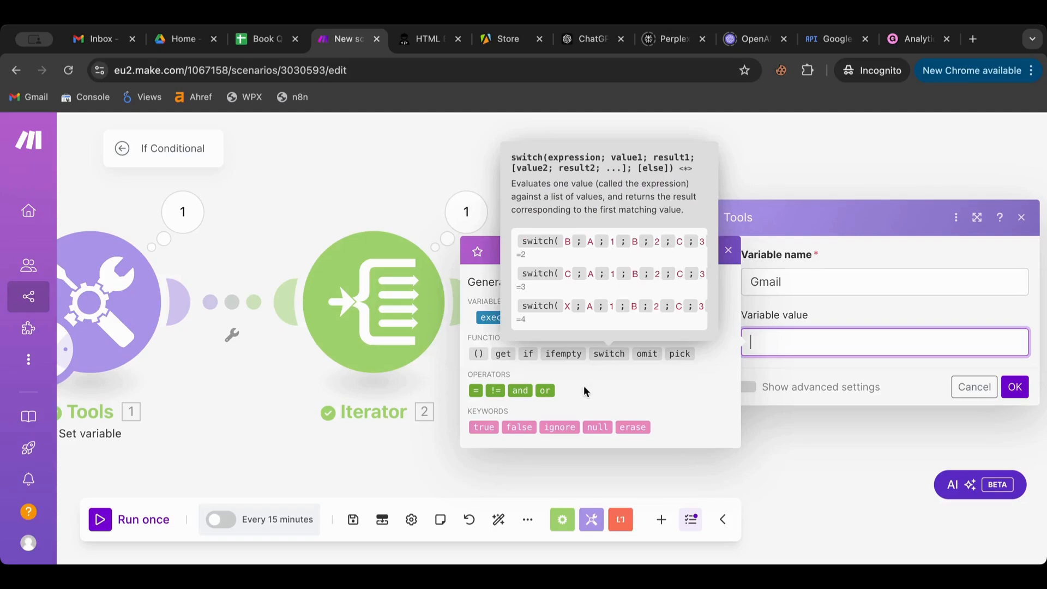
click(527, 355)
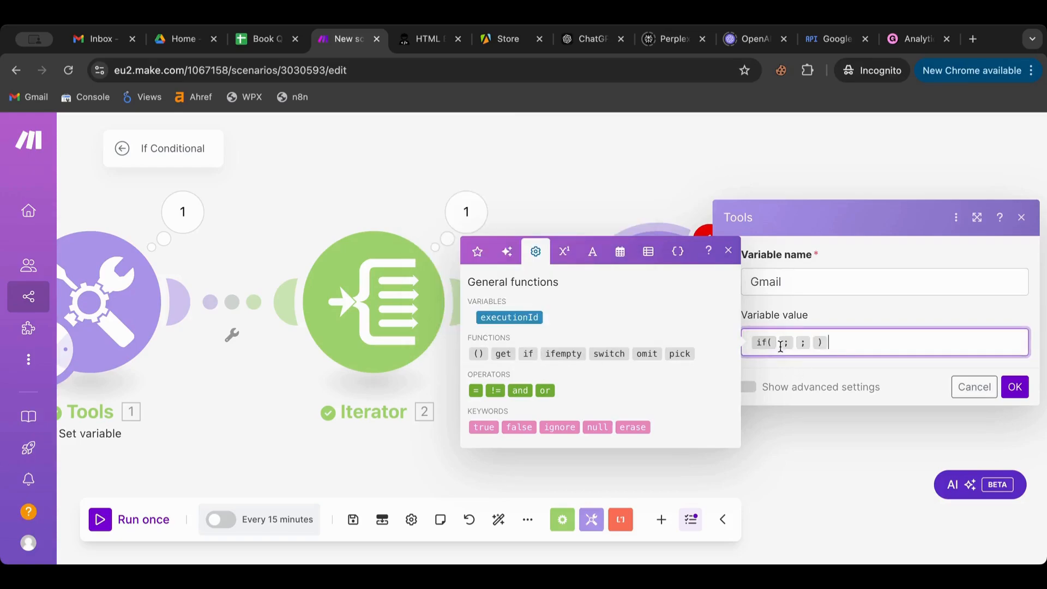
mouse_move(779, 342)
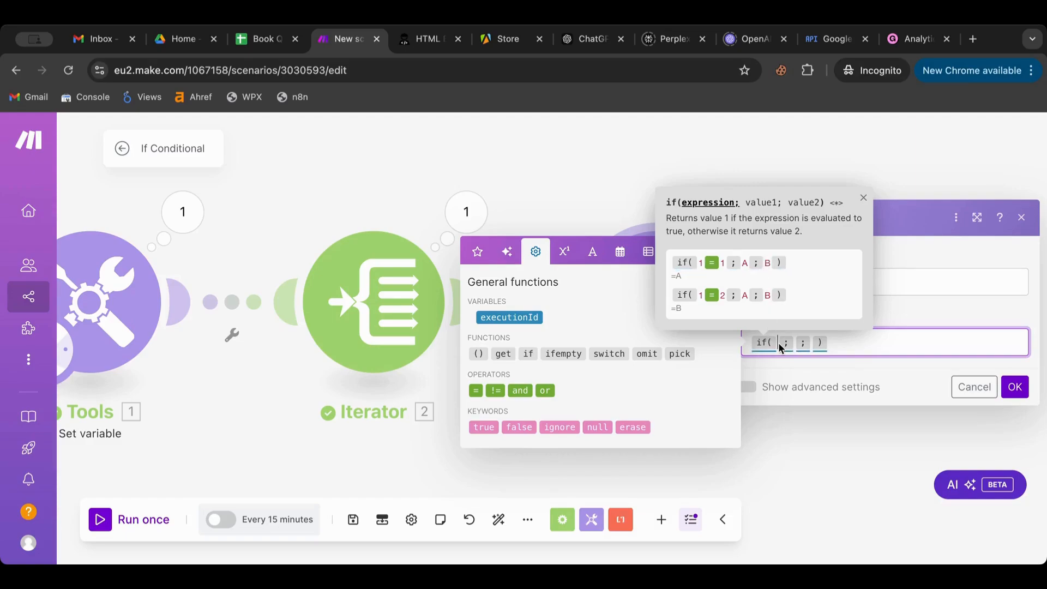
click(478, 251)
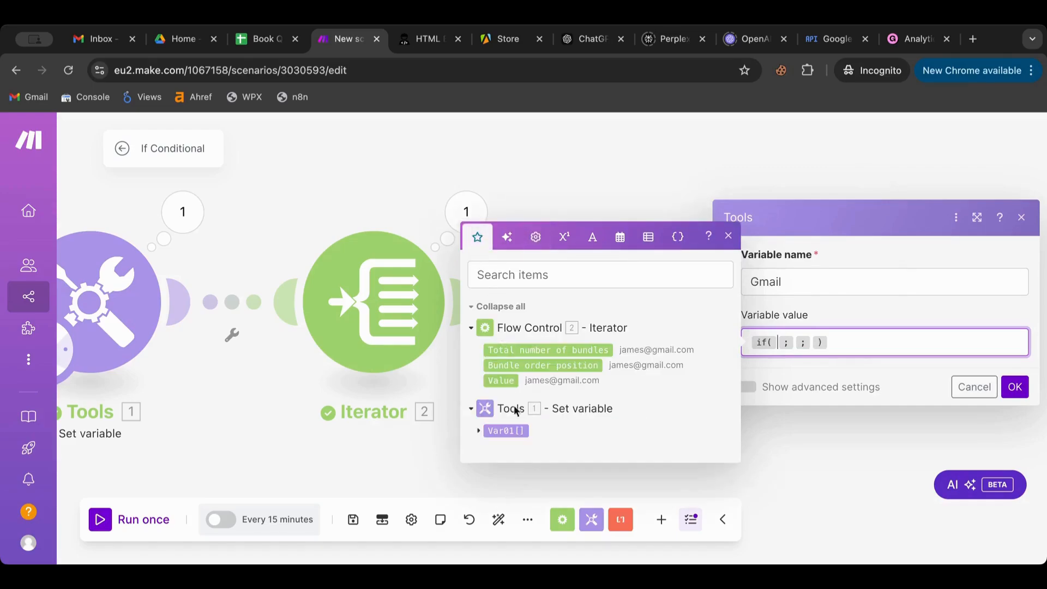
click(508, 381)
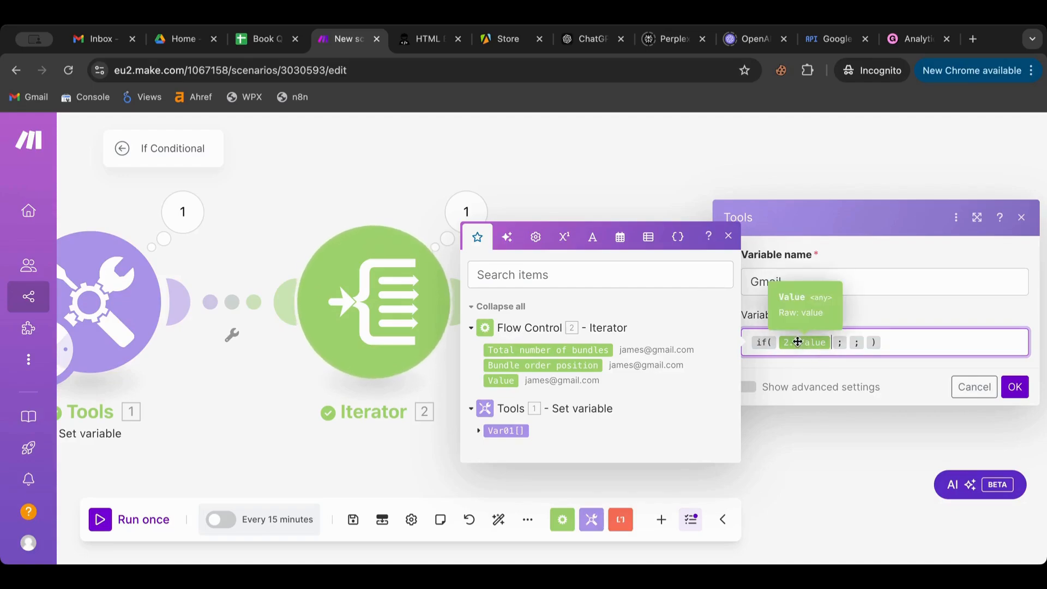
- Try a contains() condition, then strip it back to an empty if( ; ; ) and close settings
click(597, 238)
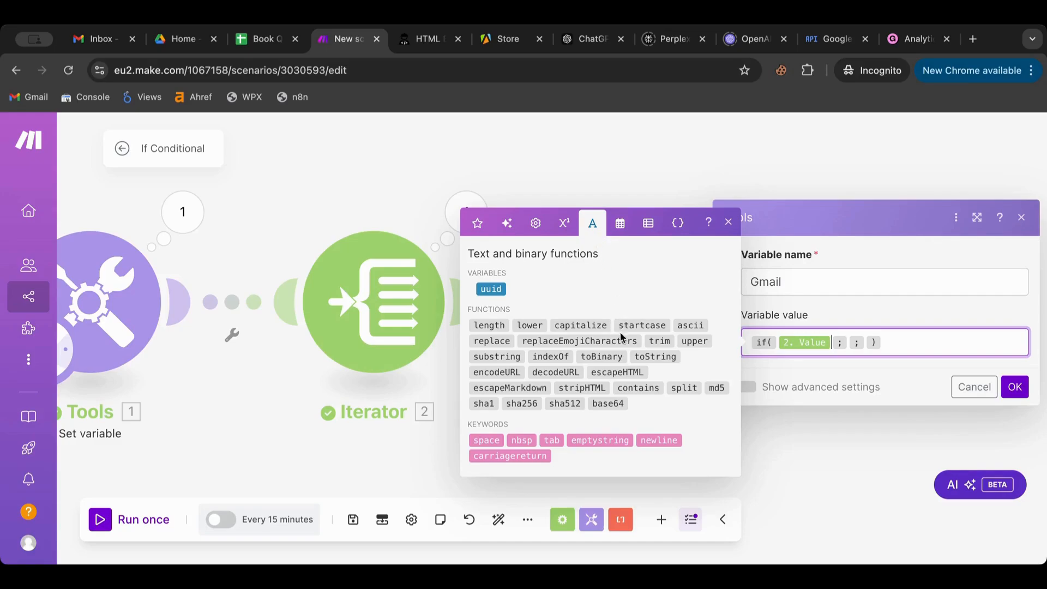
click(645, 388)
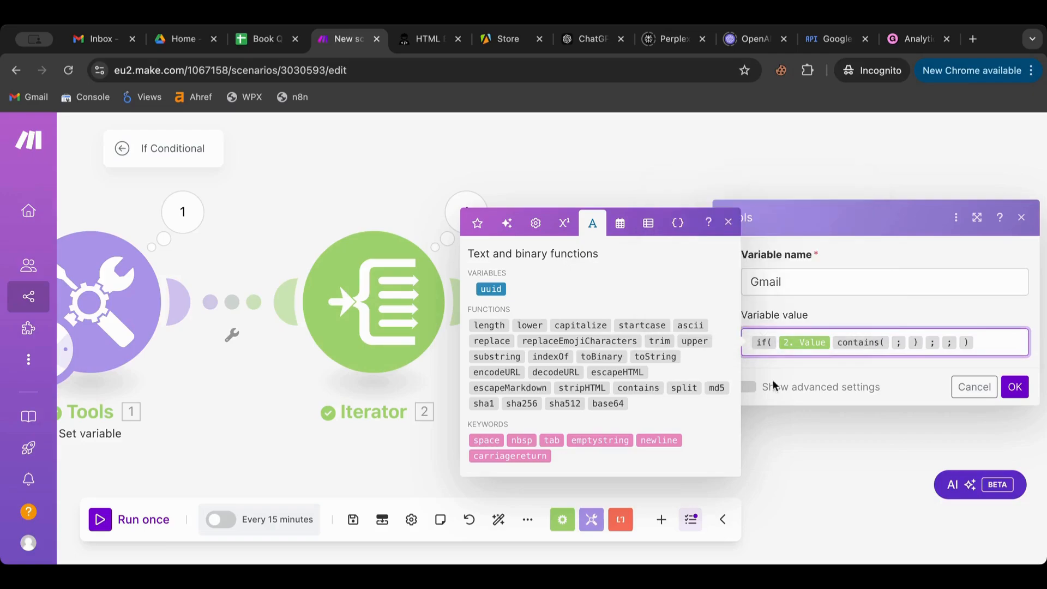
click(830, 343)
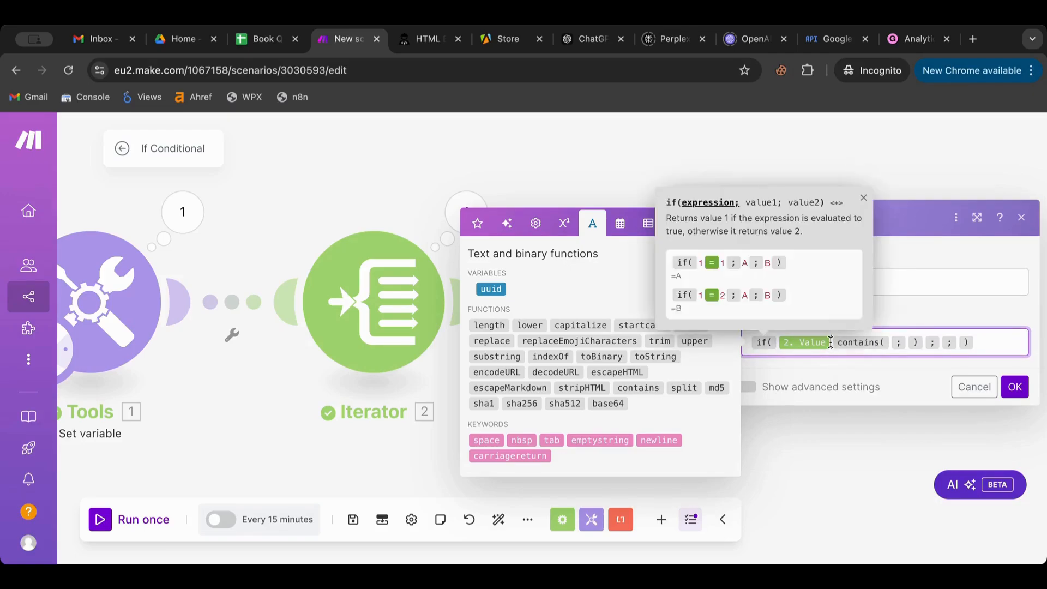
key(BackSpace)
click(837, 342)
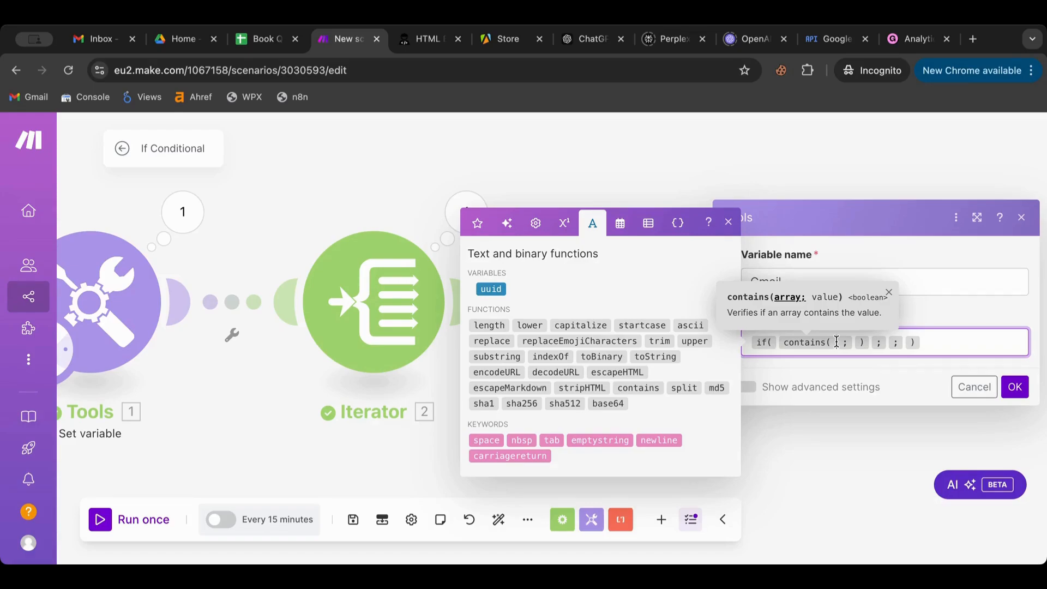
key(BackSpace)
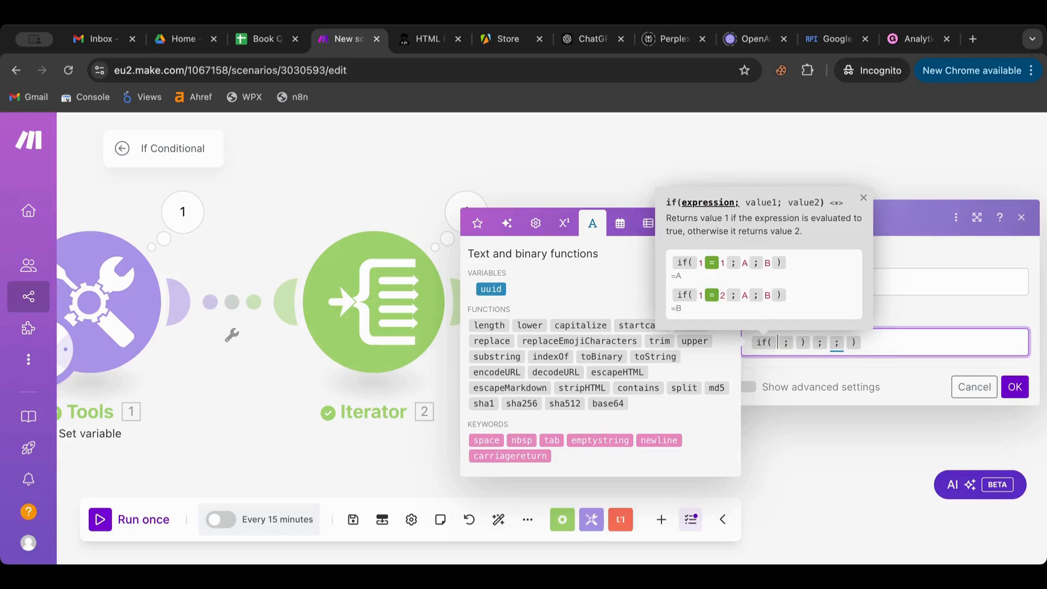
key(Right)
key(Right)
key(BackSpace)
key(BackSpace)
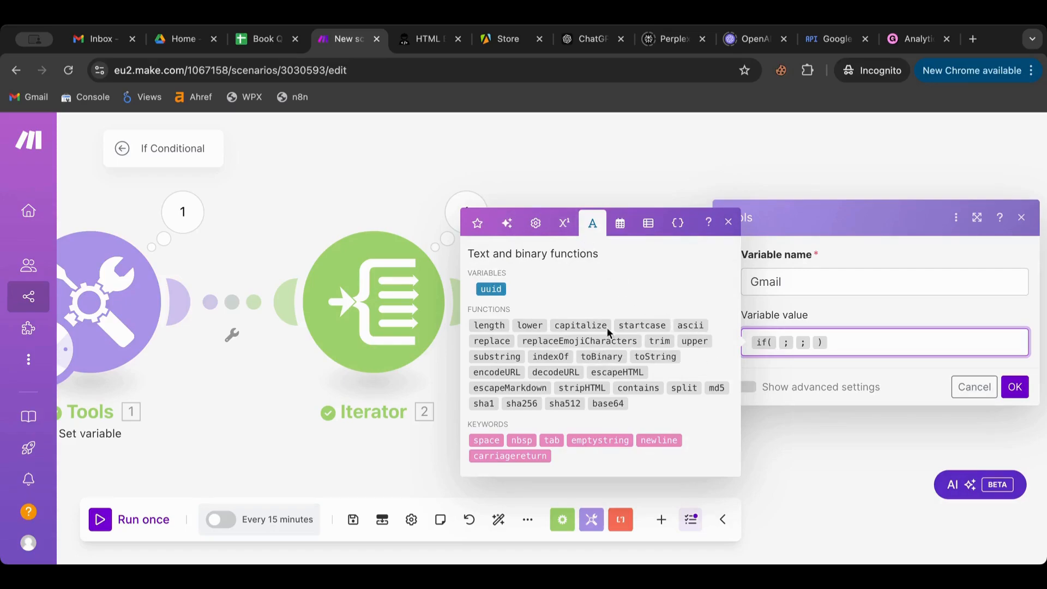
click(366, 200)
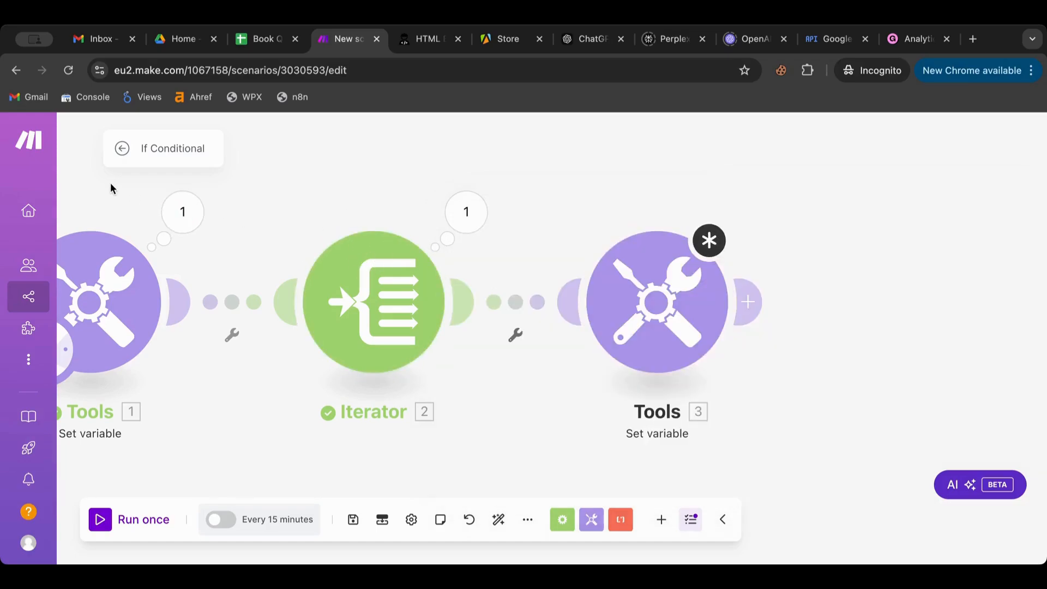
- Copy the three modules and paste a duplicate chain onto the canvas
drag(111, 184, 855, 388)
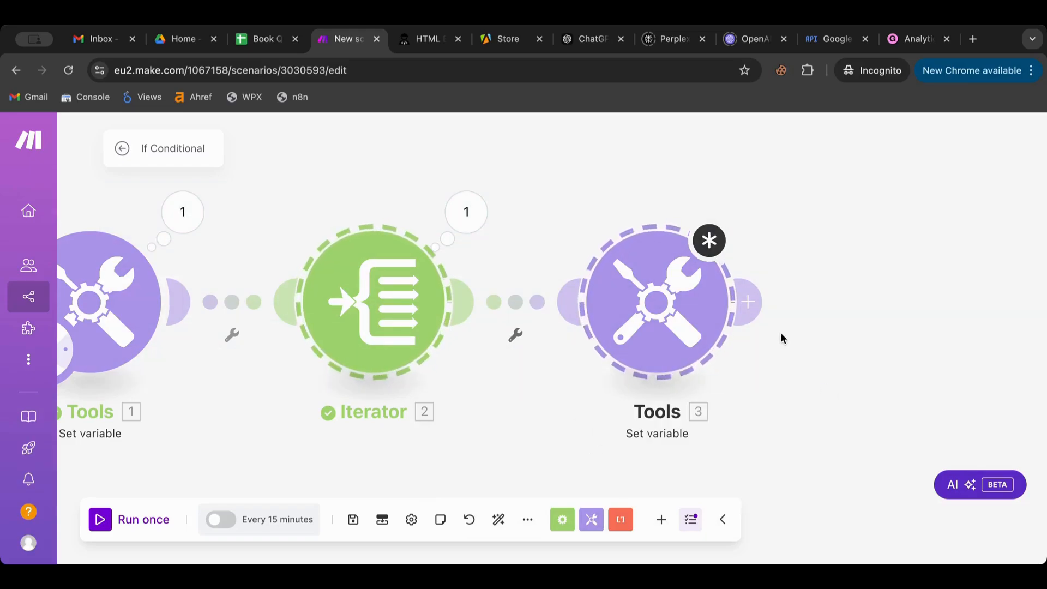
scroll(780, 332, down, 3)
scroll(782, 339, down, 2)
drag(486, 268, 823, 431)
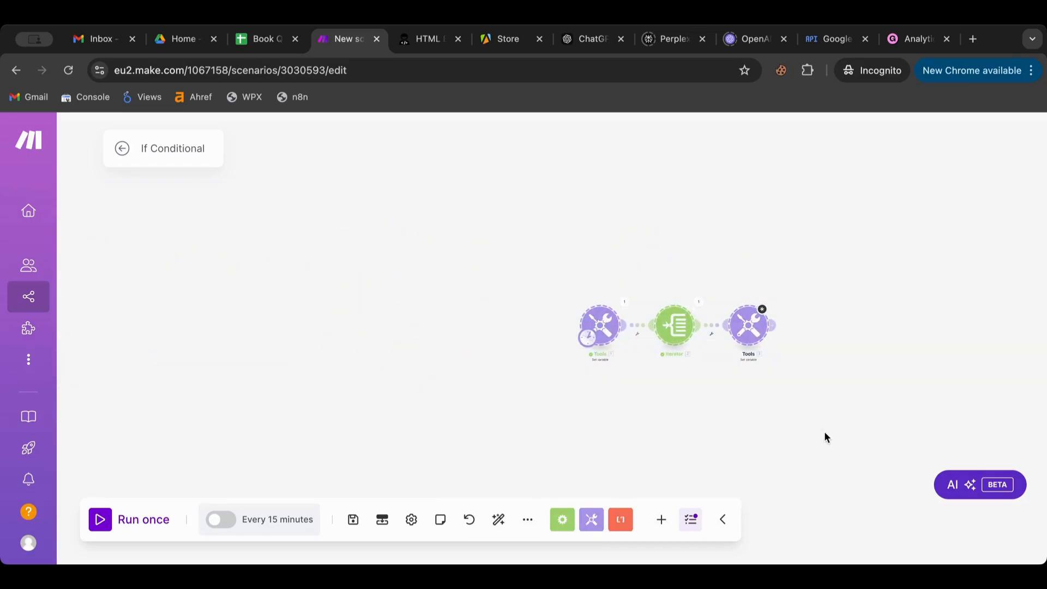
scroll(823, 431, up, 3)
scroll(825, 435, up, 2)
scroll(824, 435, down, 2)
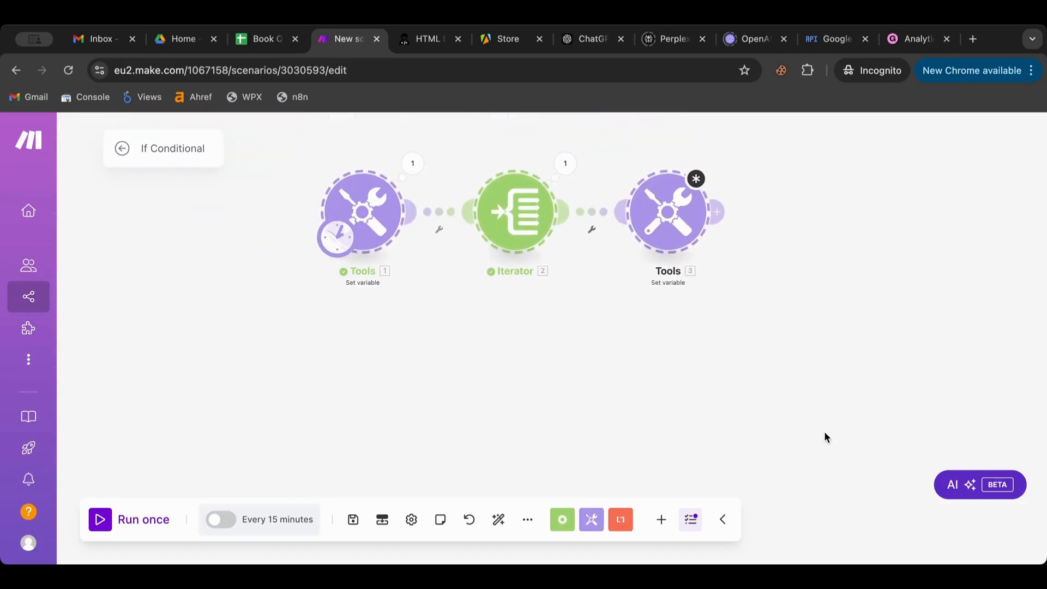
key(ctrl+d)
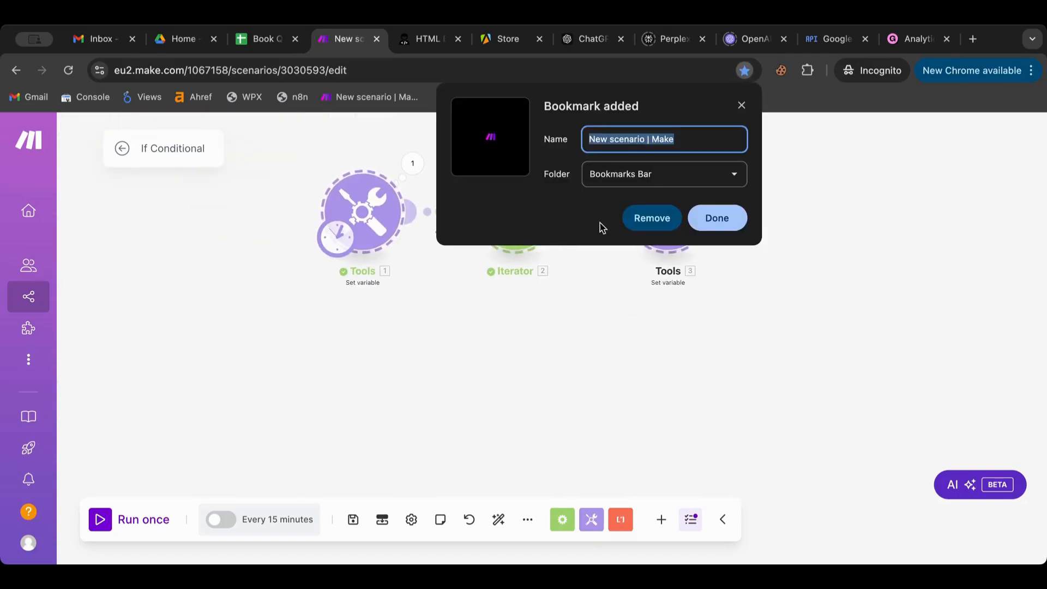
click(655, 220)
right_click(500, 227)
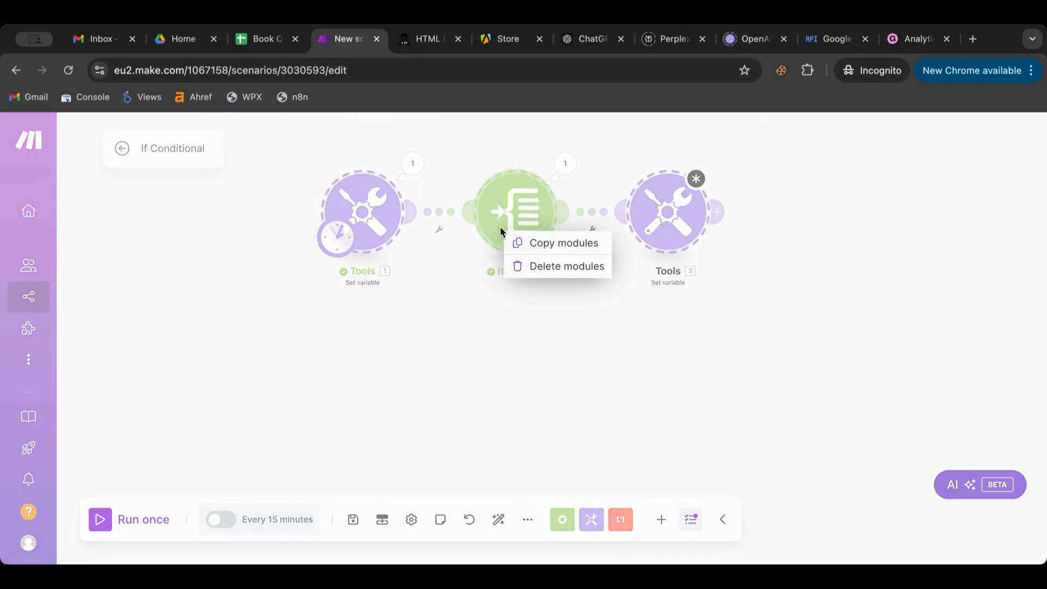
click(534, 246)
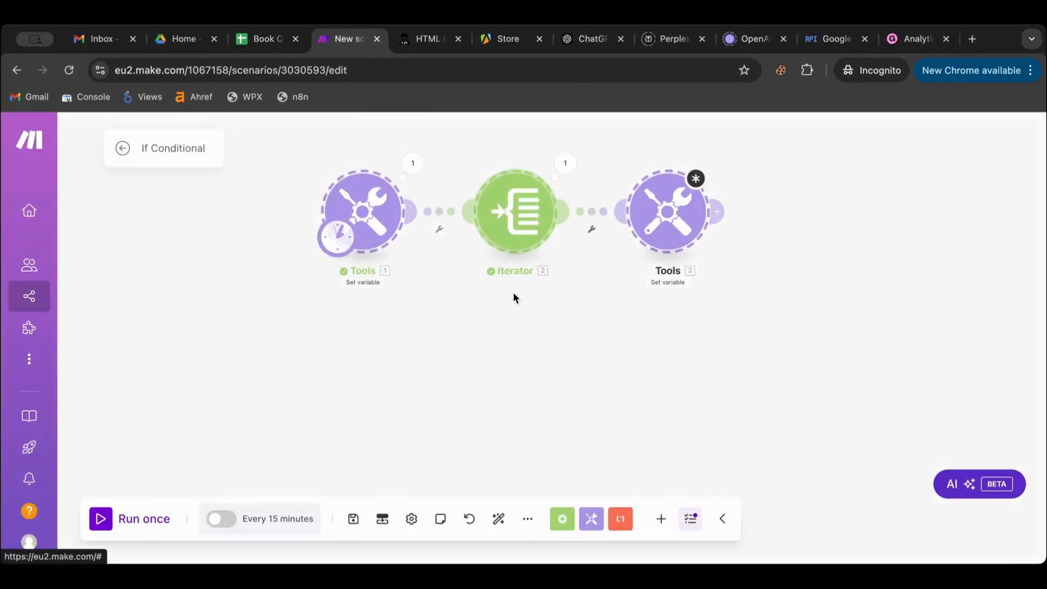
right_click(486, 343)
click(524, 378)
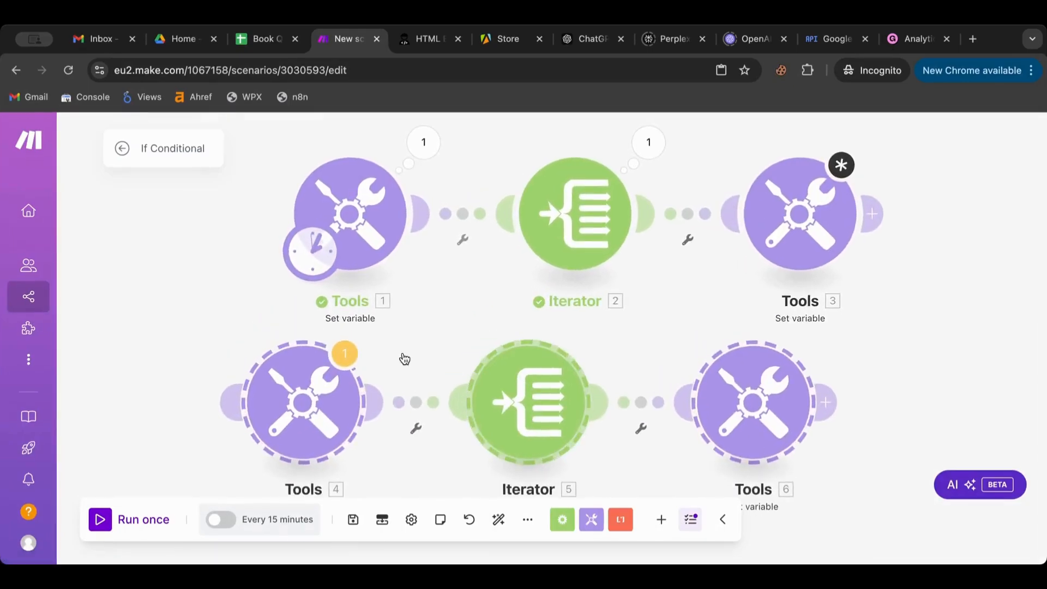
click(222, 249)
- Move the schedule trigger to Tools 4 and delete Iterator 5 so Tools 4 links to Tools 6
drag(296, 259, 272, 423)
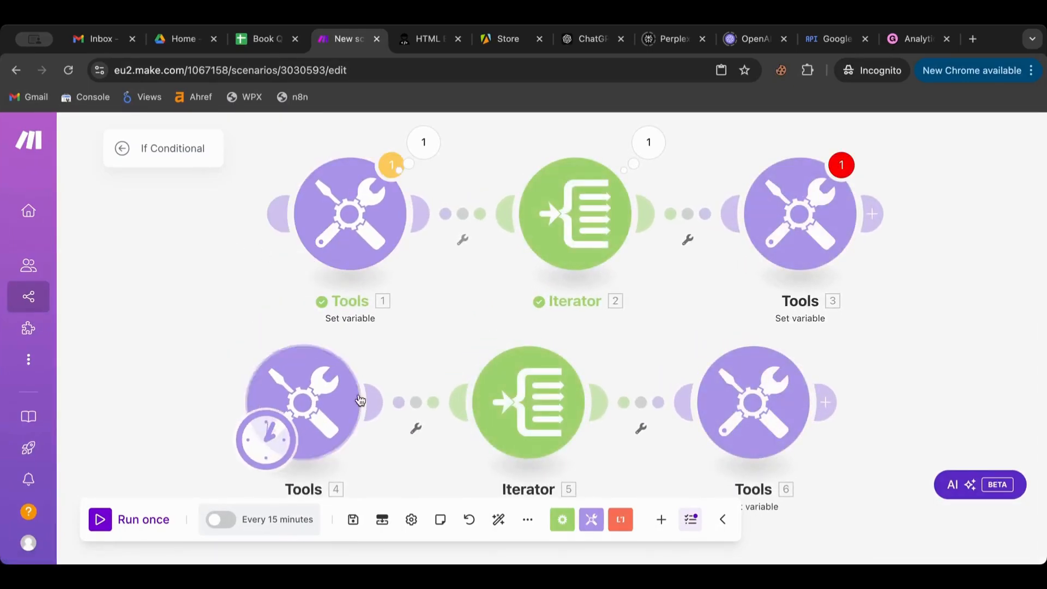
right_click(519, 391)
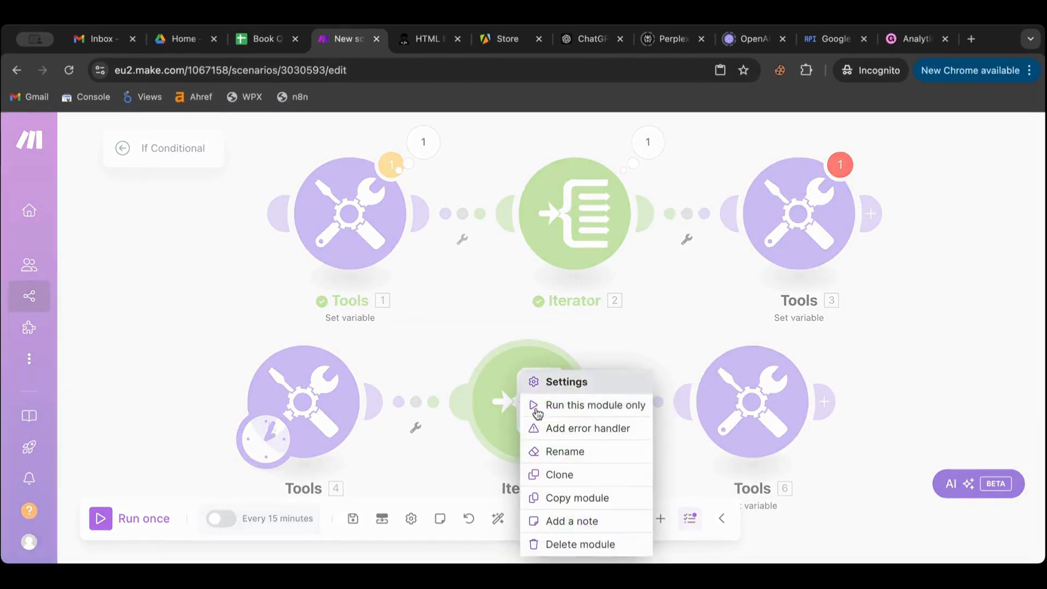
click(597, 545)
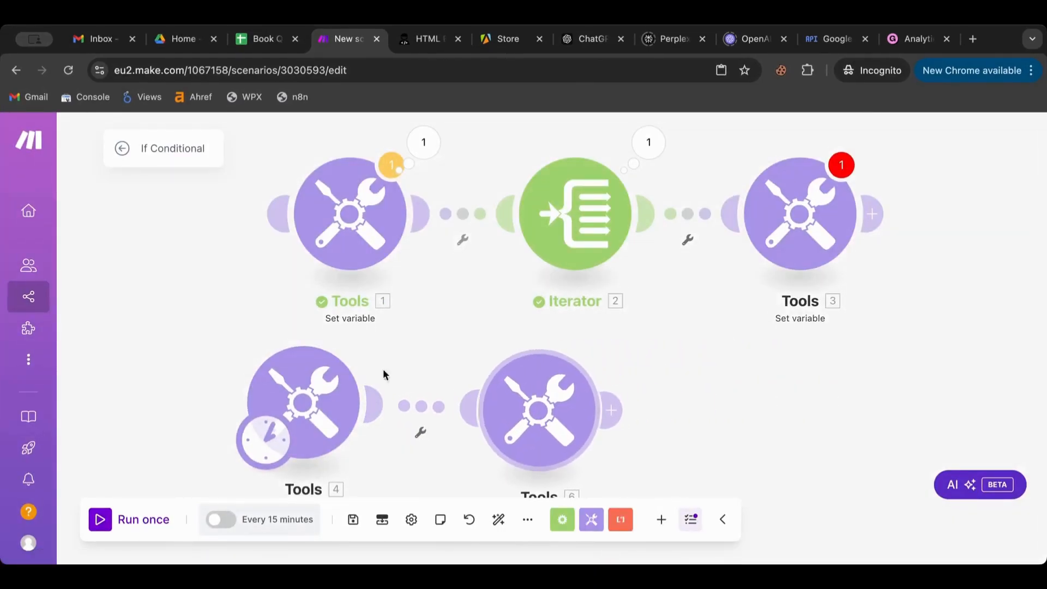
- Replace Tools 4's Var01 value with only the first e-mail address and save
click(318, 383)
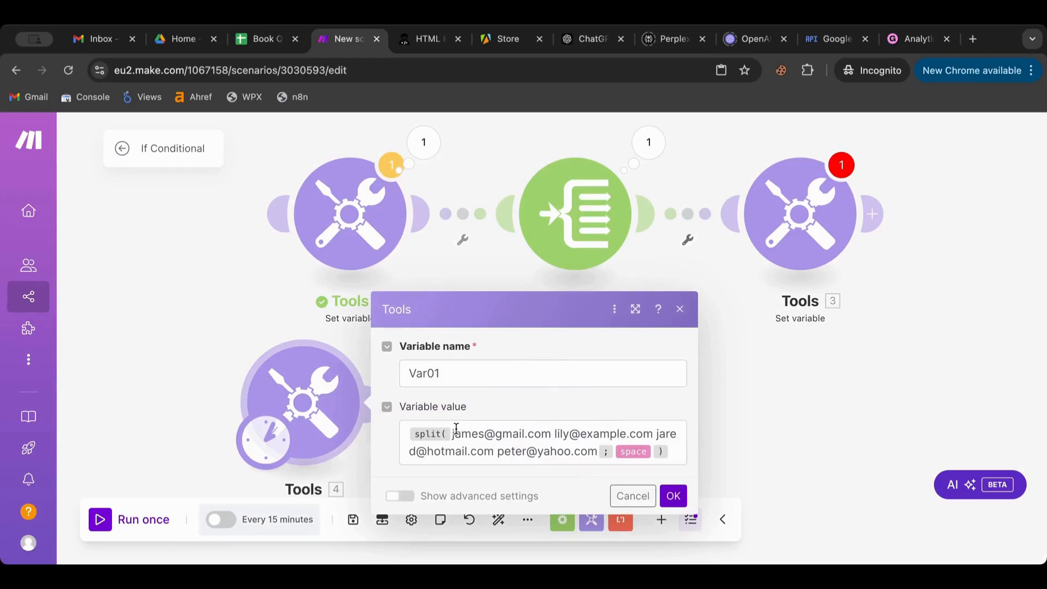
drag(550, 433, 450, 436)
key(super+c)
key(super+a)
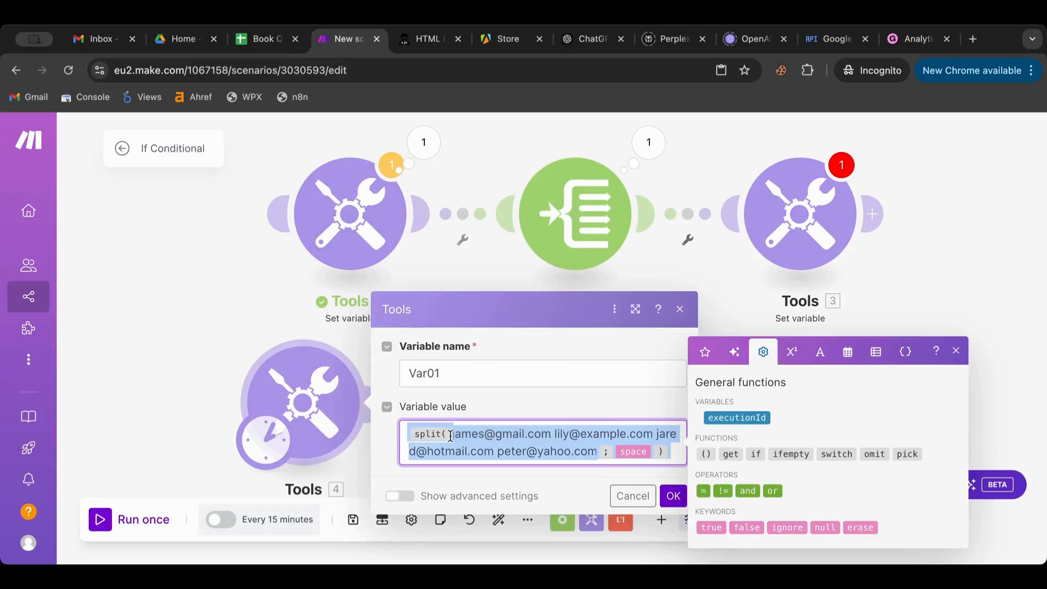
key(BackSpace)
key(super+v)
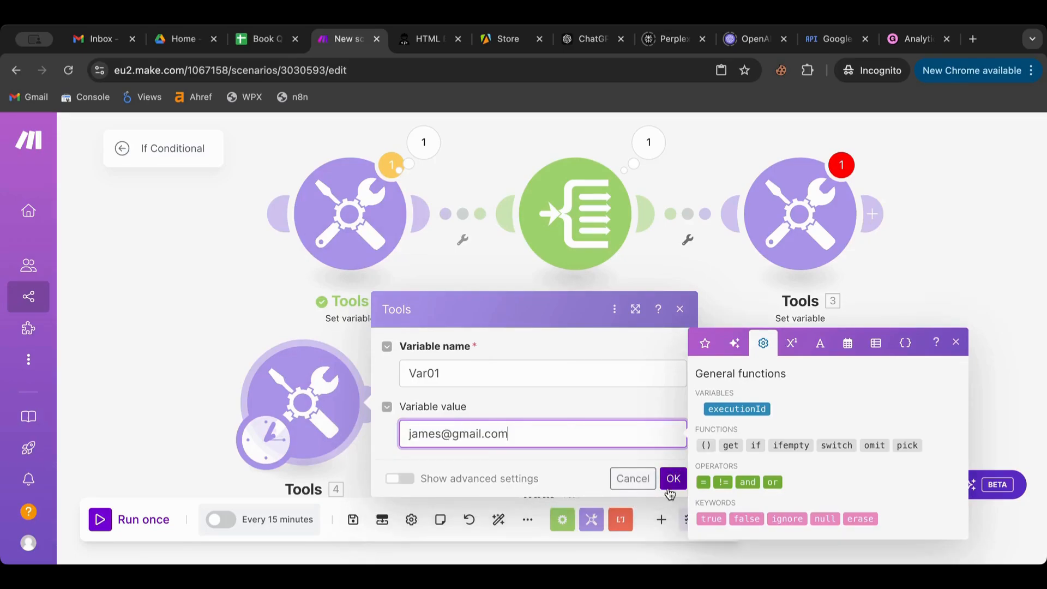
click(660, 487)
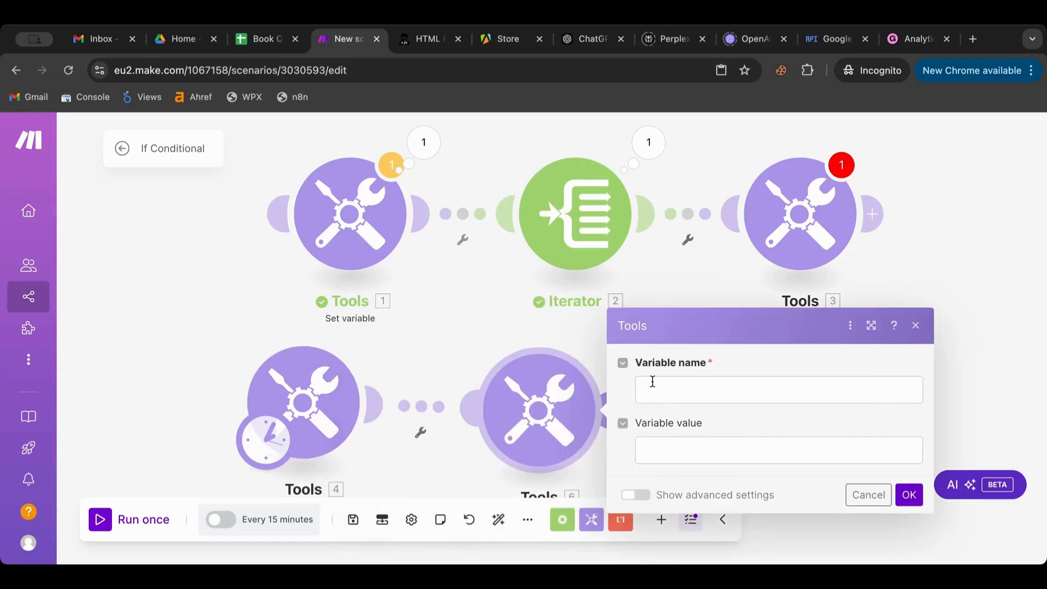
- Name the Tools 6 variable GmailCheck
click(653, 382)
text(VChec)
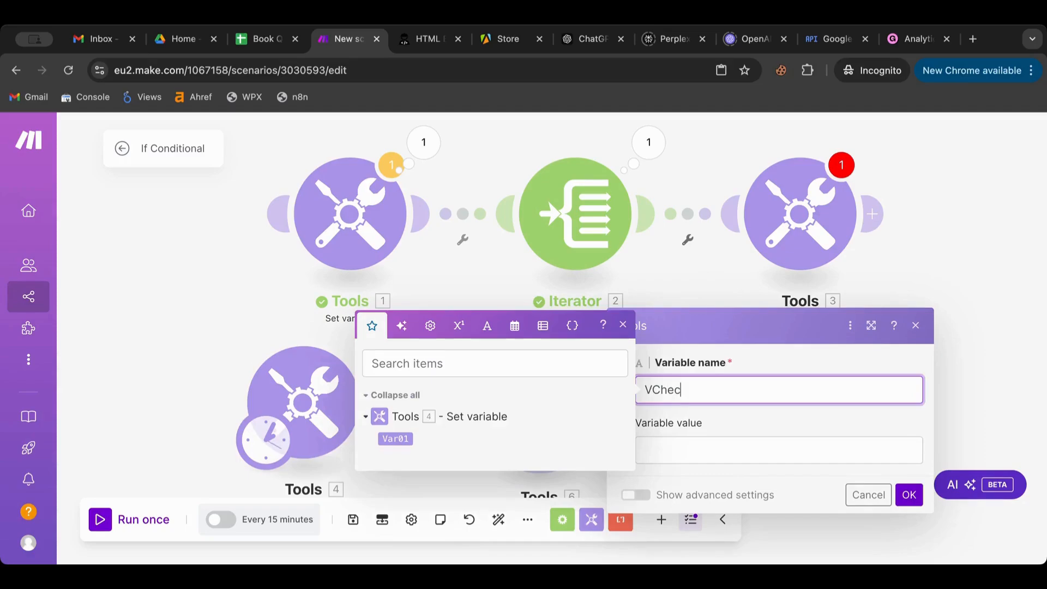
key(BackSpace)
key(BackSpace)
key(BackSpace)
key(BackSpace)
key(BackSpace)
text(GamilCheck)
key(BackSpace)
key(BackSpace)
key(BackSpace)
key(BackSpace)
key(BackSpace)
key(BackSpace)
key(BackSpace)
text(mailCheck)
- Start its value with an if() whose condition is Tools 4's 4. Var01
click(654, 449)
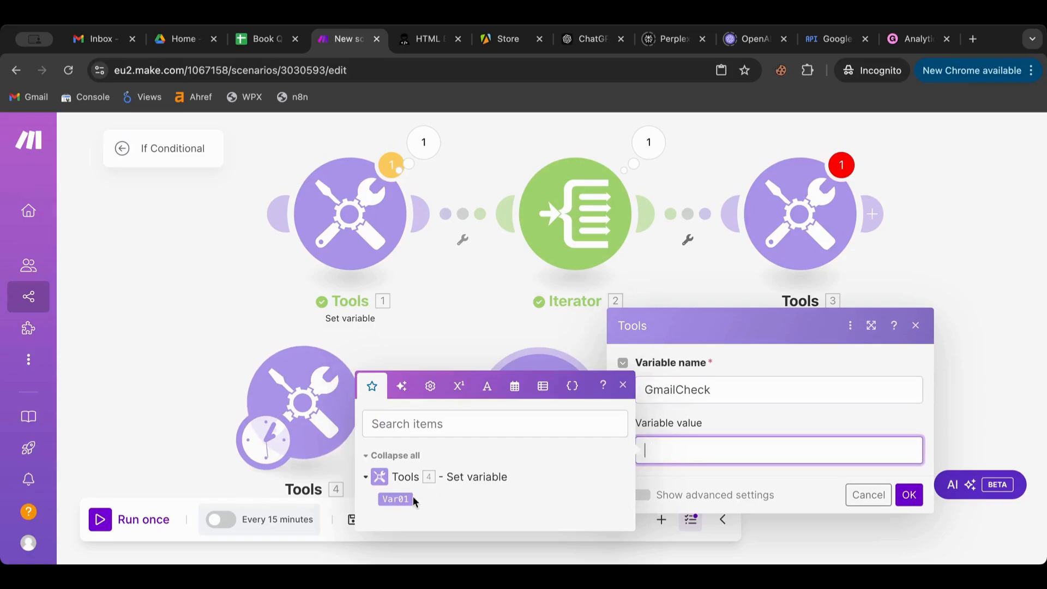
click(430, 386)
click(423, 462)
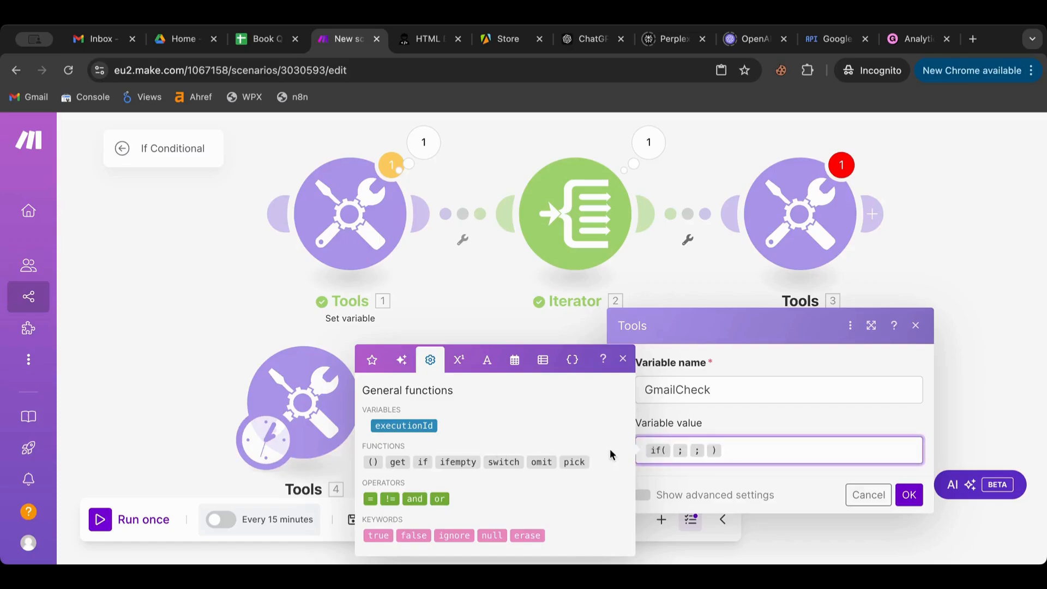
click(673, 451)
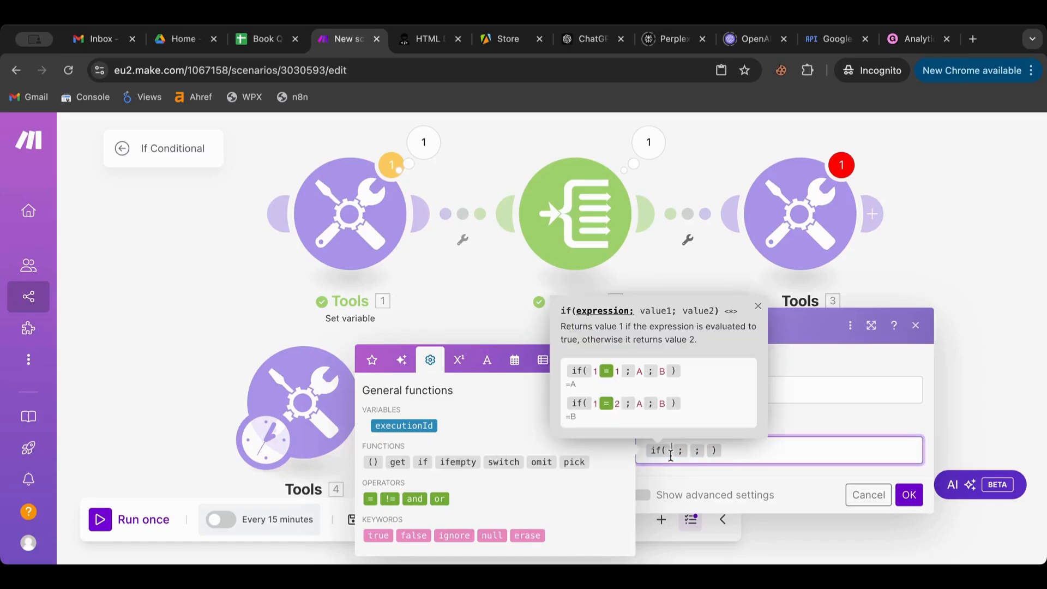
click(373, 360)
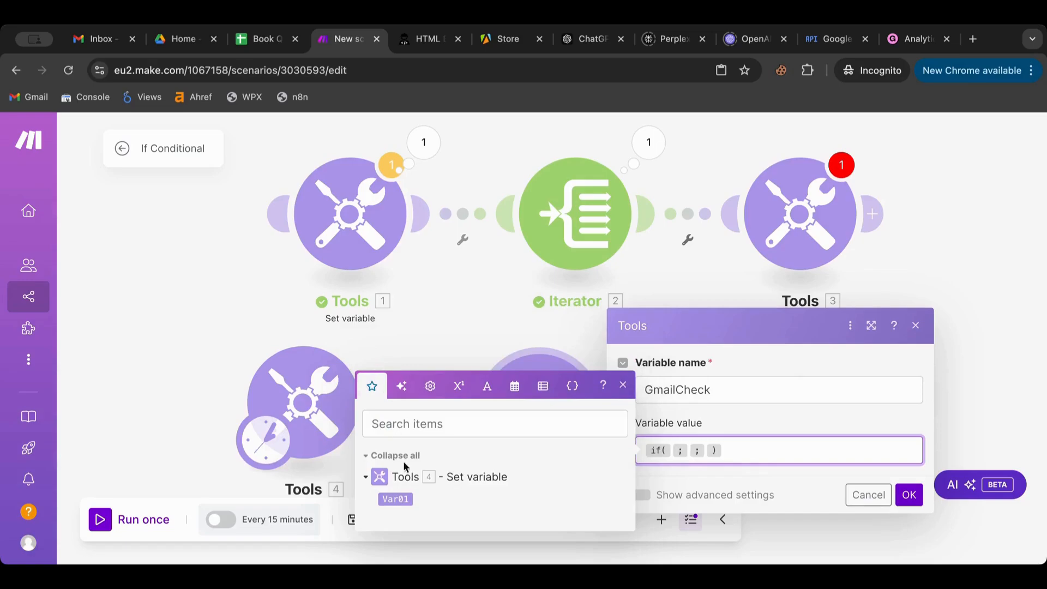
click(396, 499)
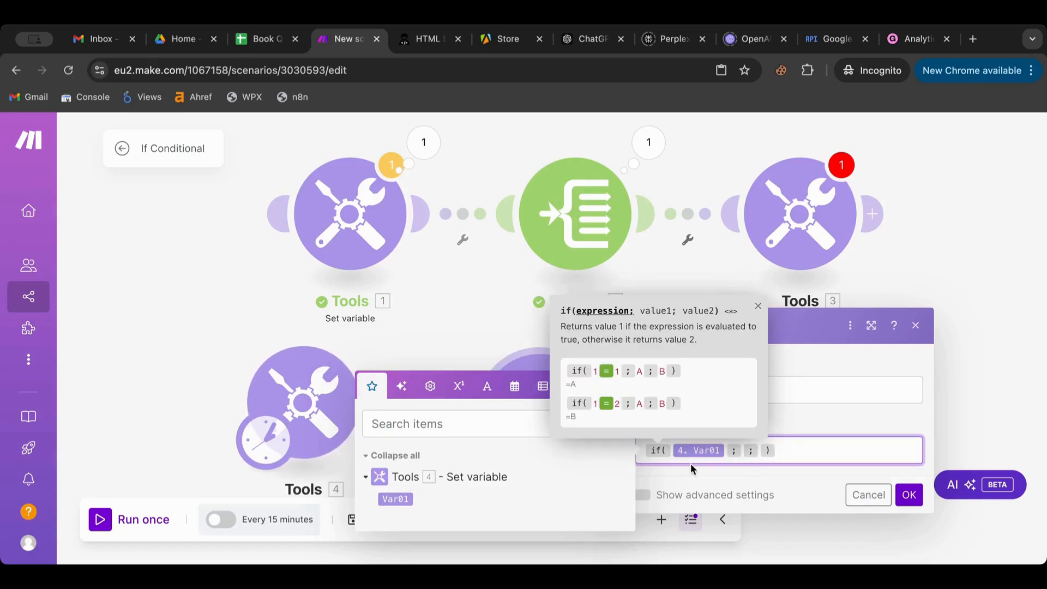
- Fill the if() results with 'This is a Gamil' and 'This is not a Gamil'
click(741, 451)
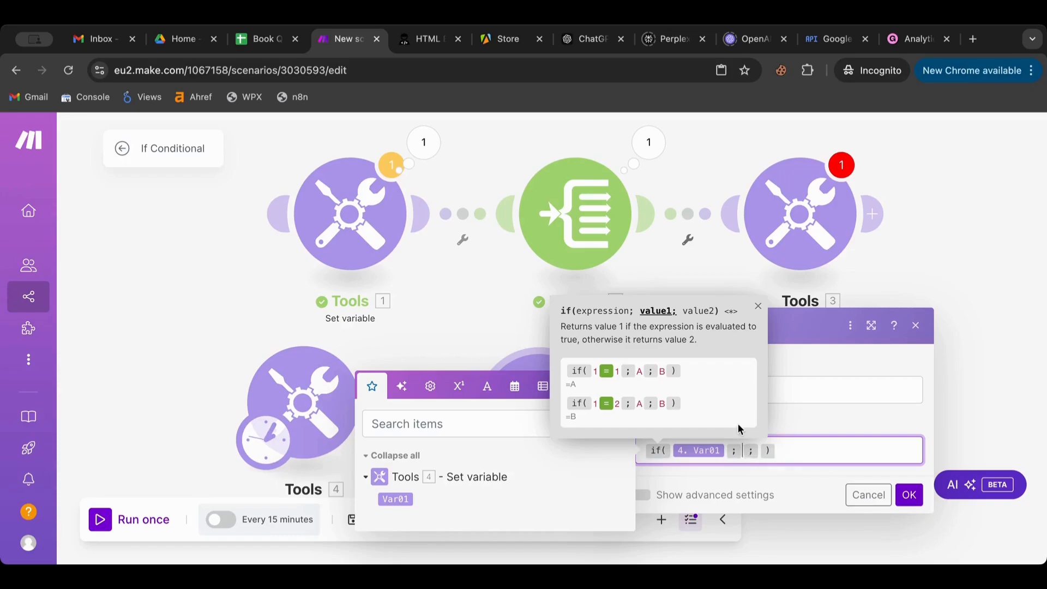
text(This is)
text(a Gamil)
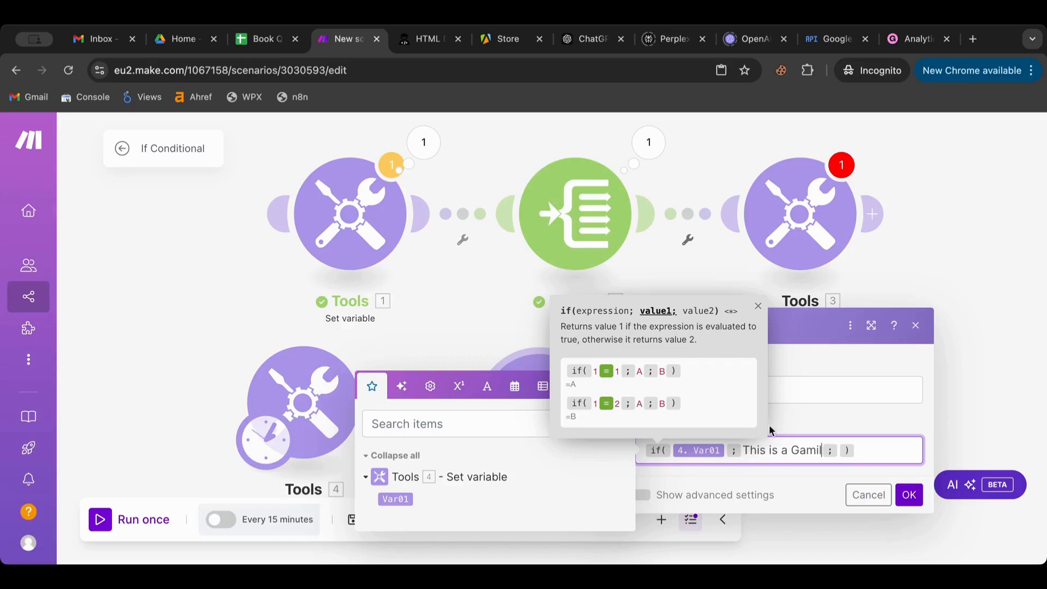
click(840, 450)
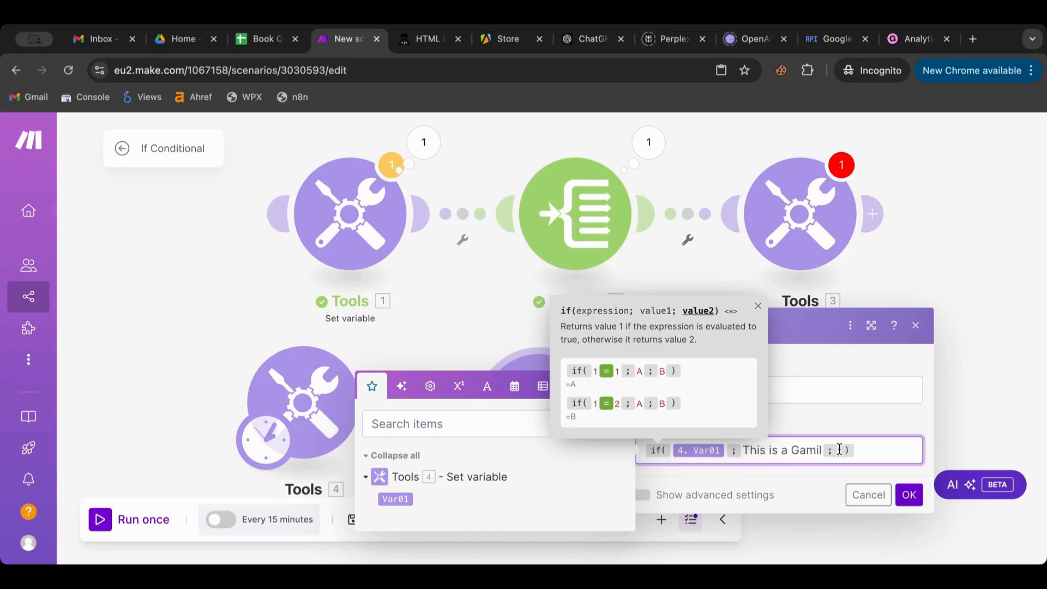
text(This is not a Gamil)
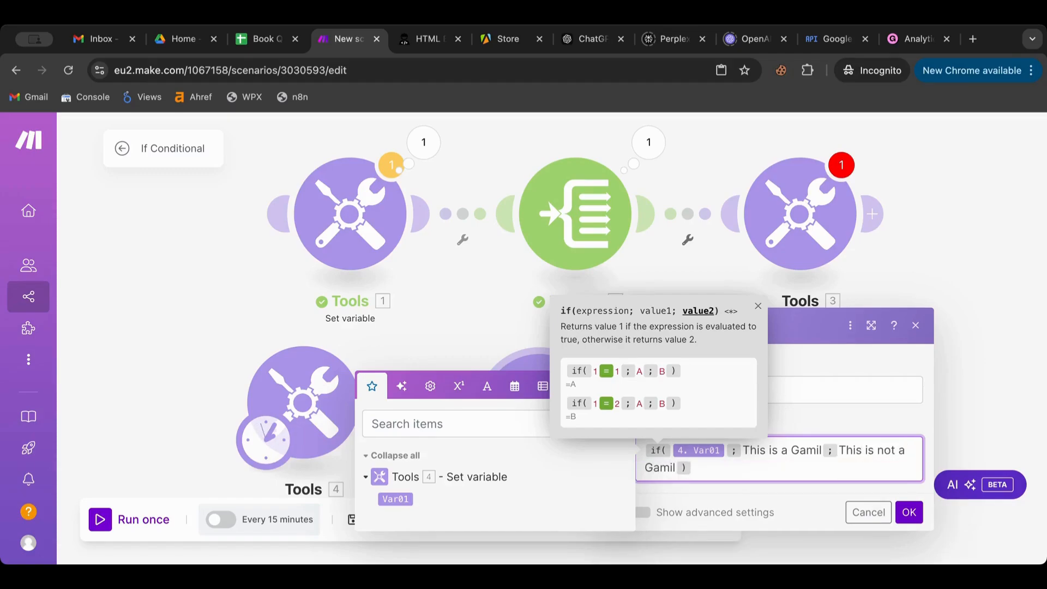
click(759, 471)
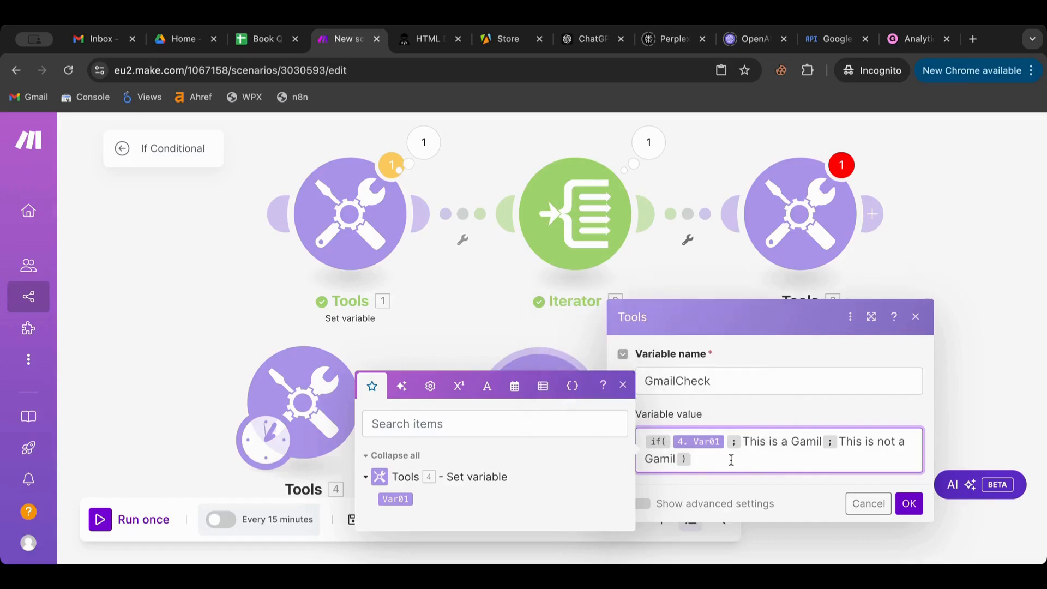
click(726, 444)
- Wrap Var01 in contains() with 'gmail' as the second argument in GmailCheck's if() condition, then save
click(480, 382)
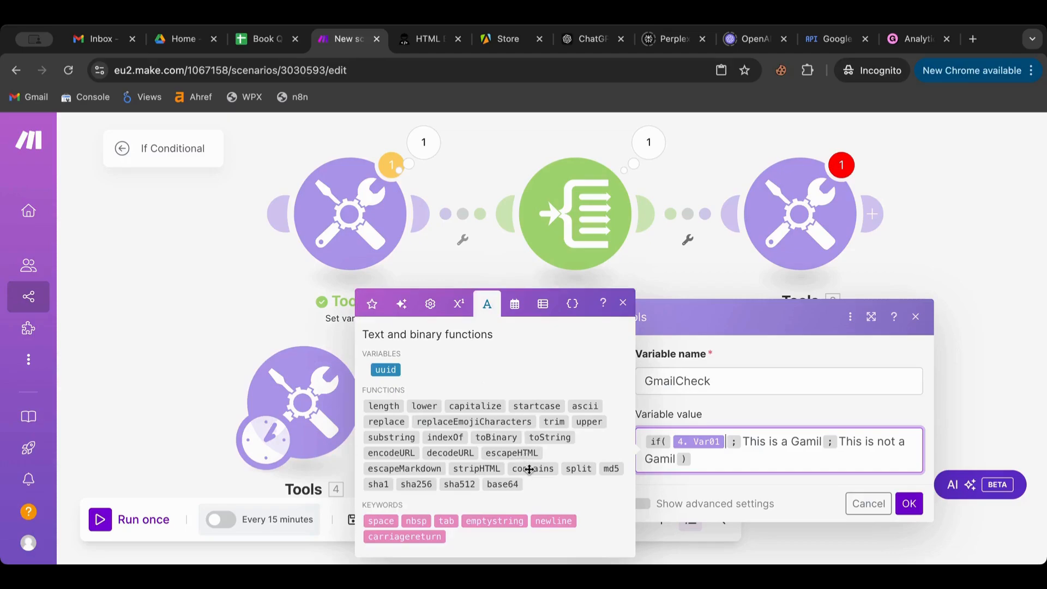
mouse_move(529, 470)
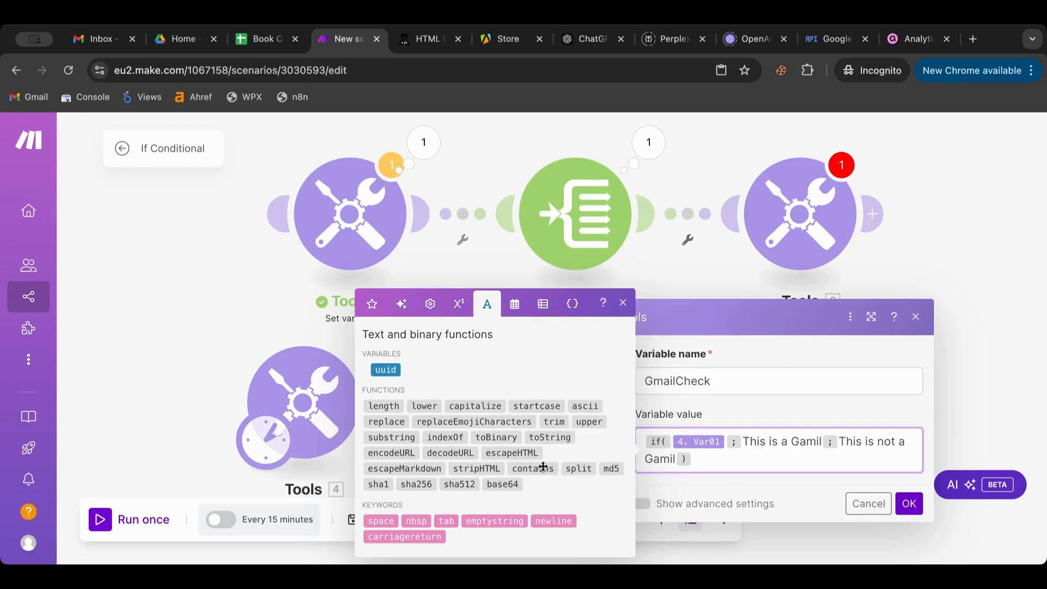
drag(543, 468, 780, 443)
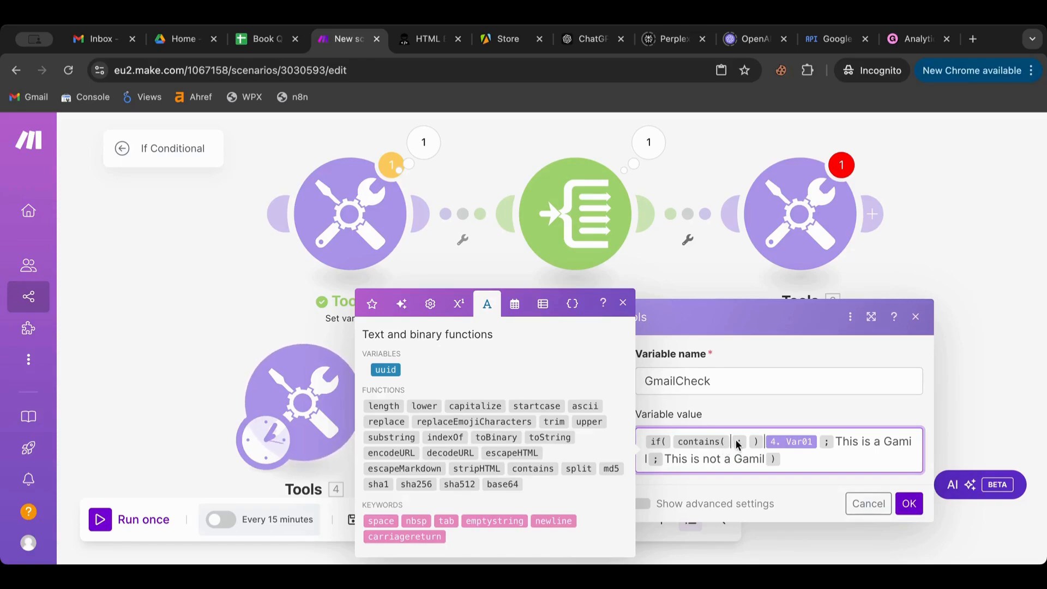
drag(791, 442, 731, 443)
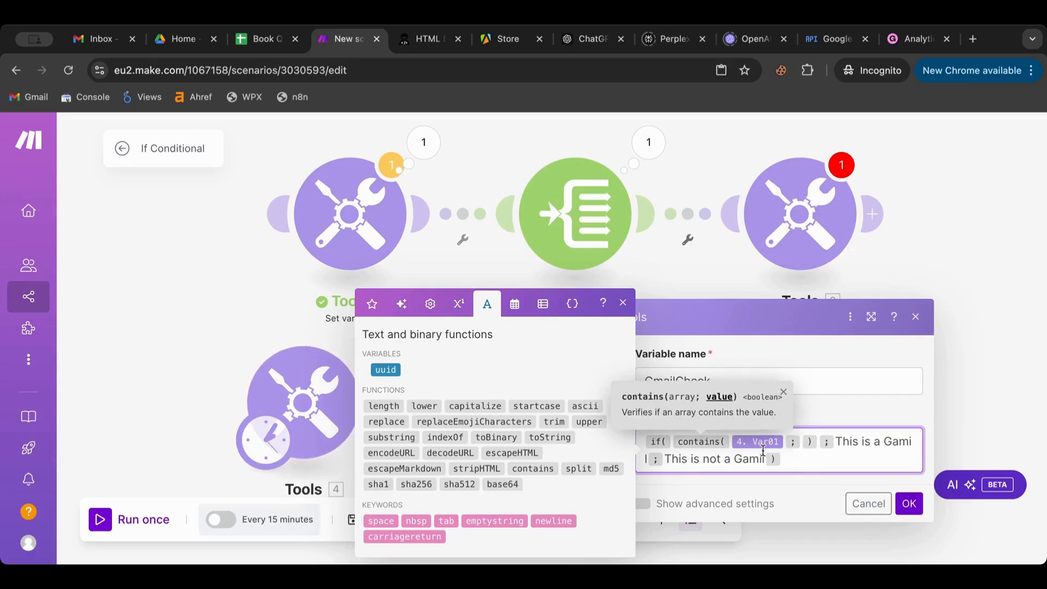
text(g)
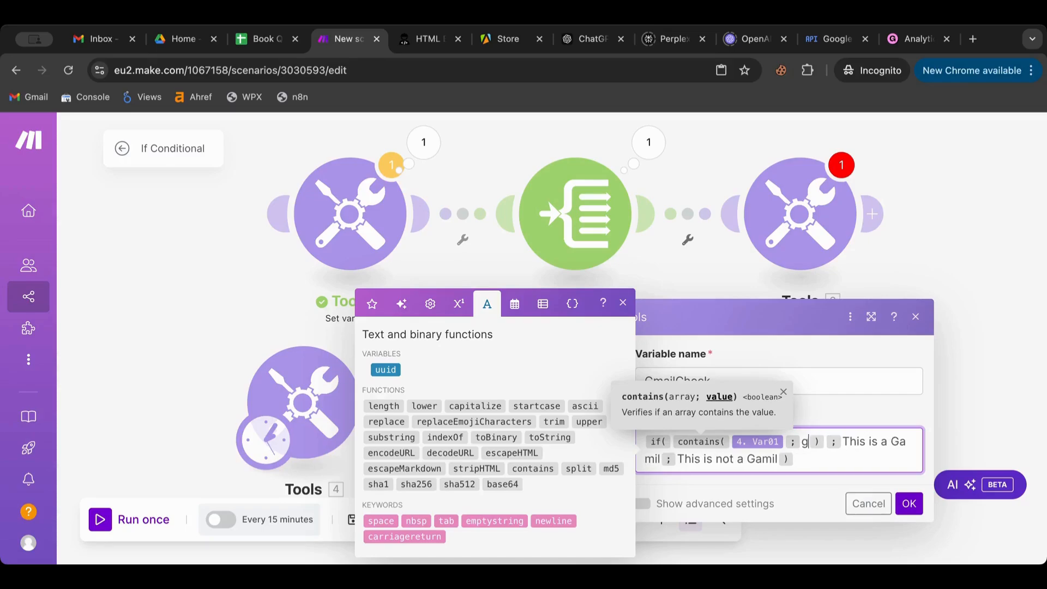
key(BackSpace)
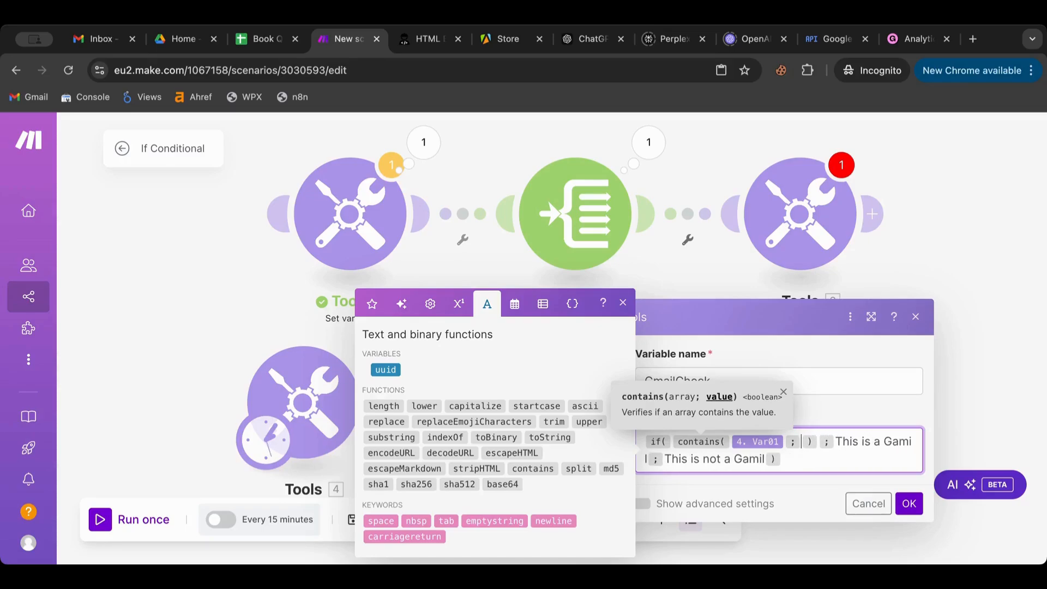
text(gmail)
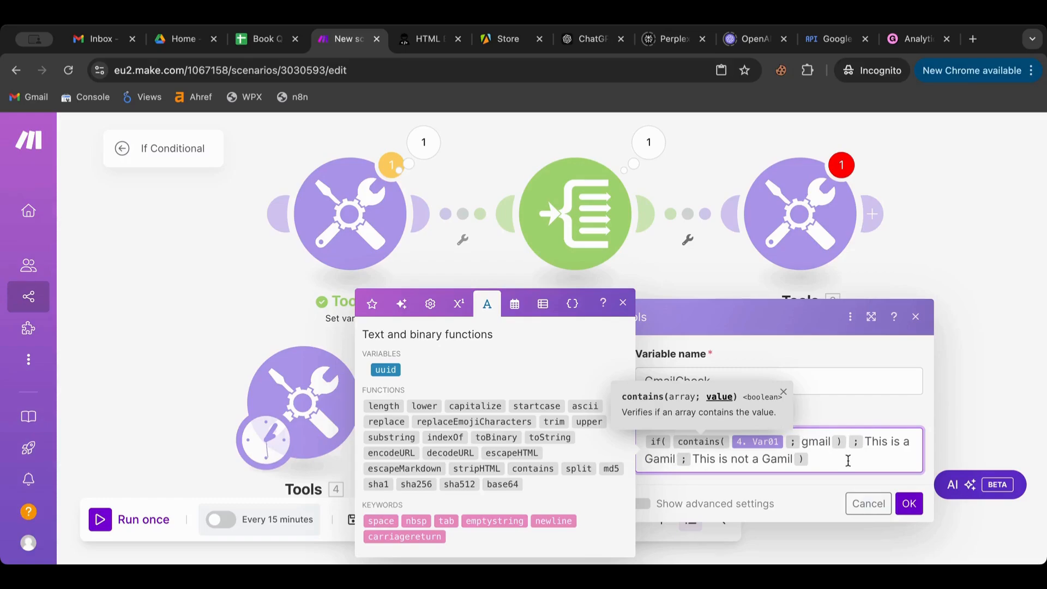
click(909, 503)
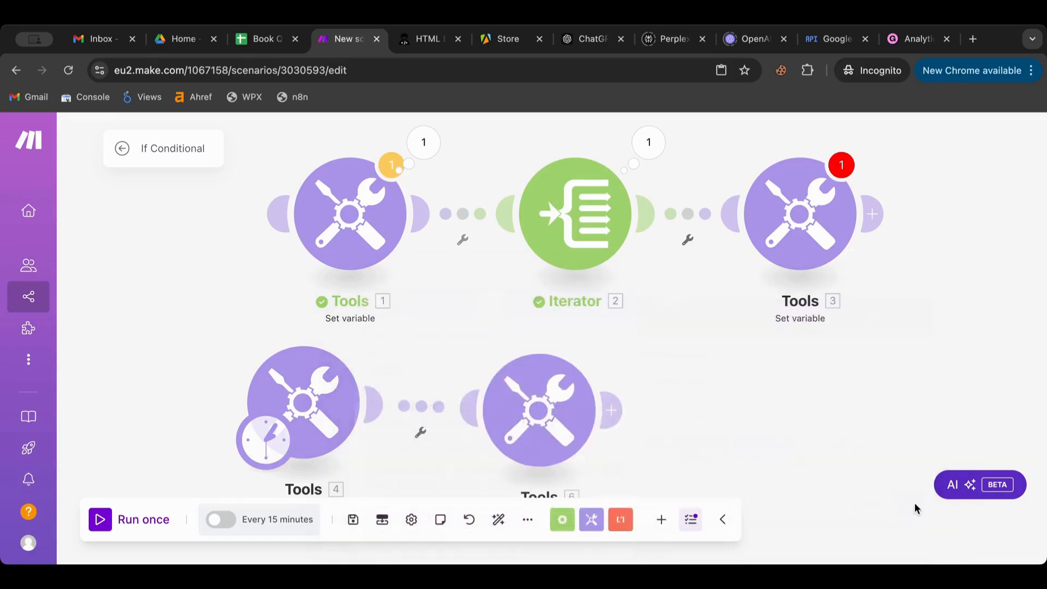
- Run once, review GmailCheck's output, and correct both 'Gamil' misspellings to 'Gmail' in its formula
click(104, 531)
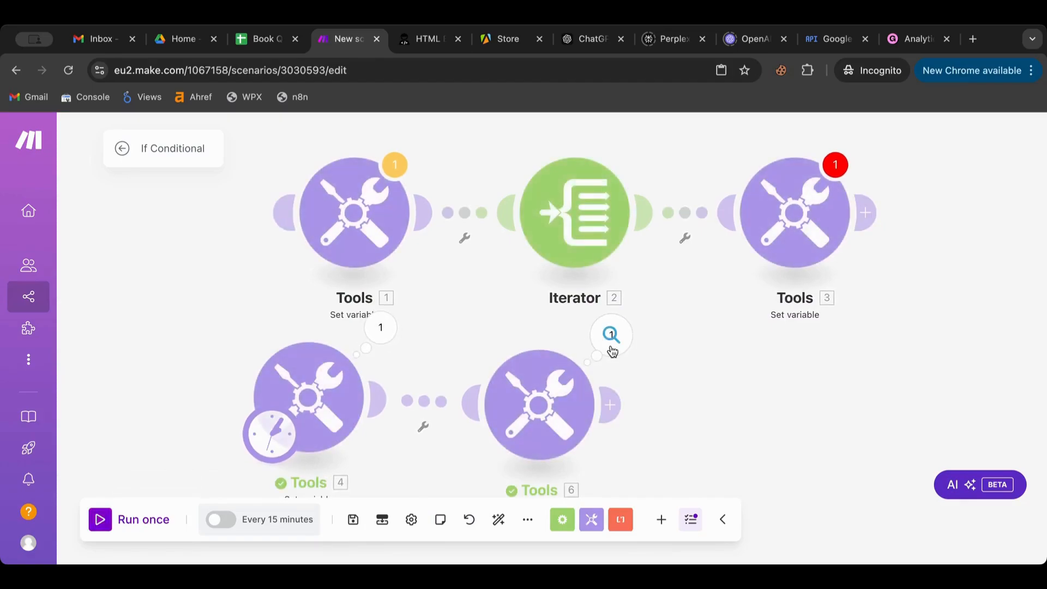
click(612, 349)
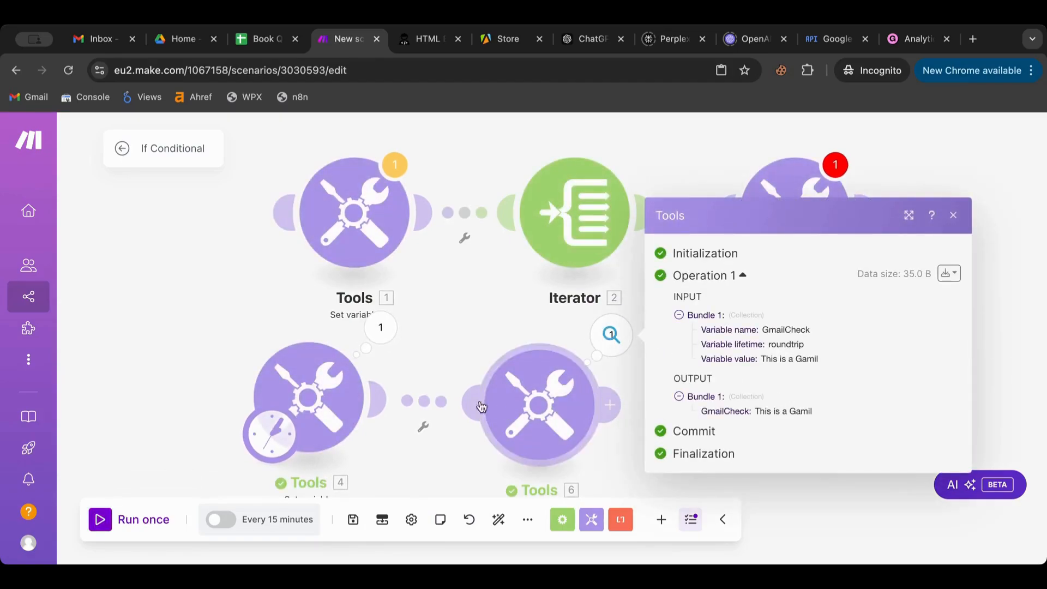
click(542, 411)
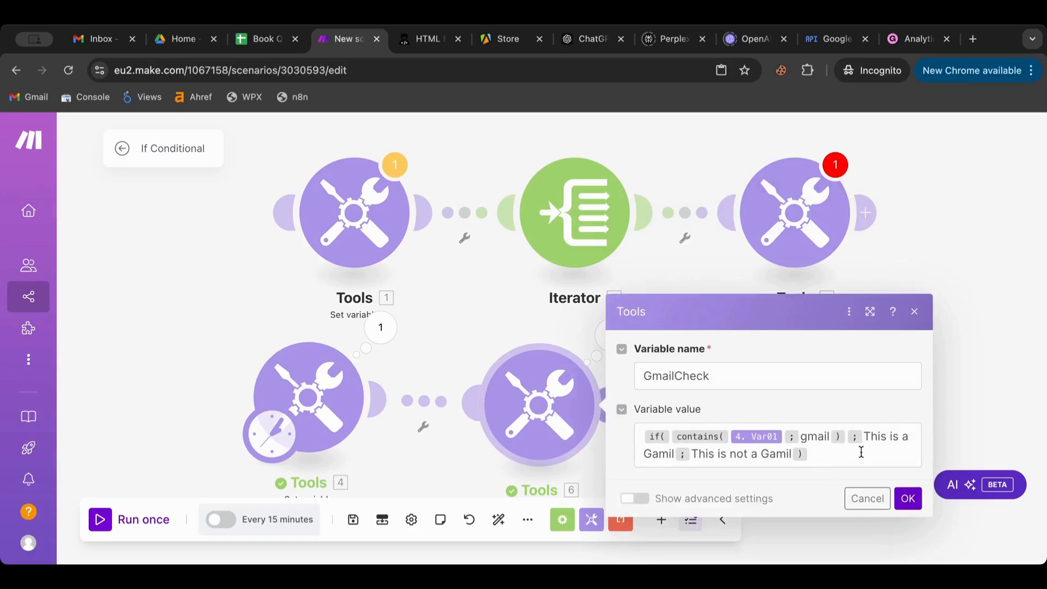
click(662, 454)
key(BackSpace)
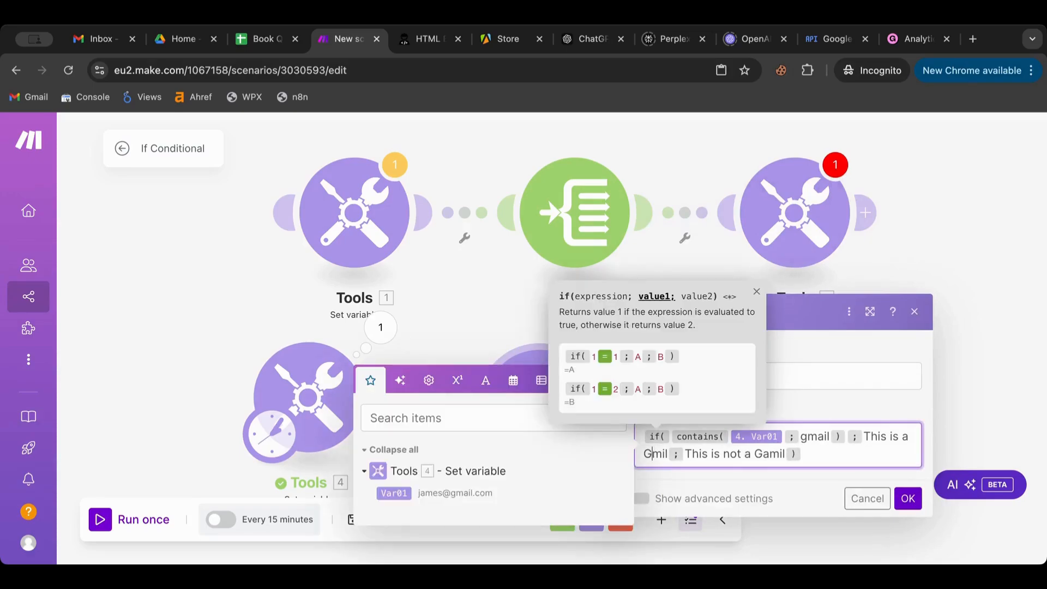
key(Right)
text(a)
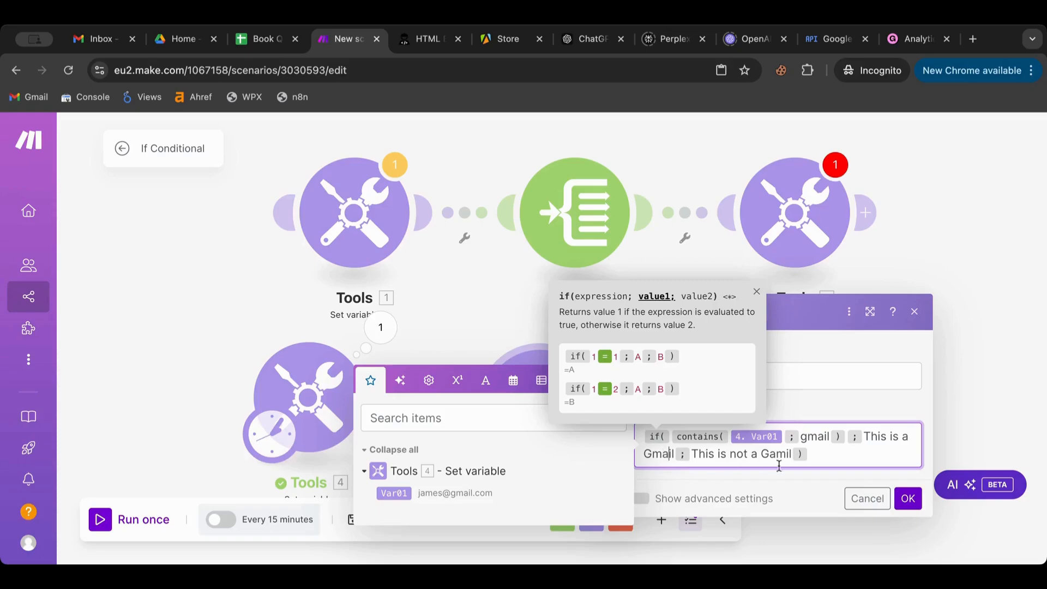
click(775, 458)
key(BackSpace)
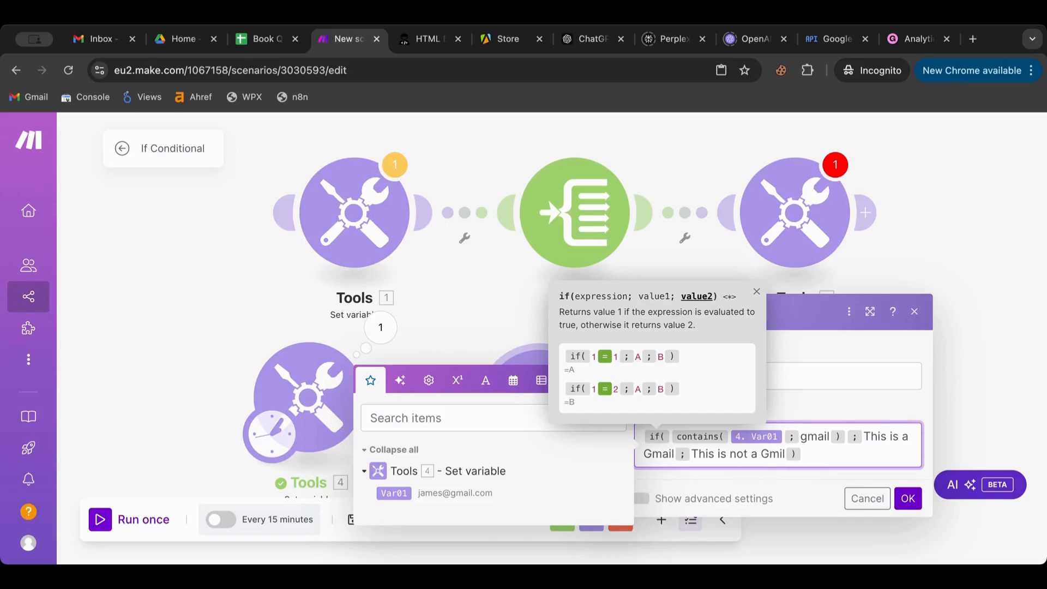
text(a)
click(906, 498)
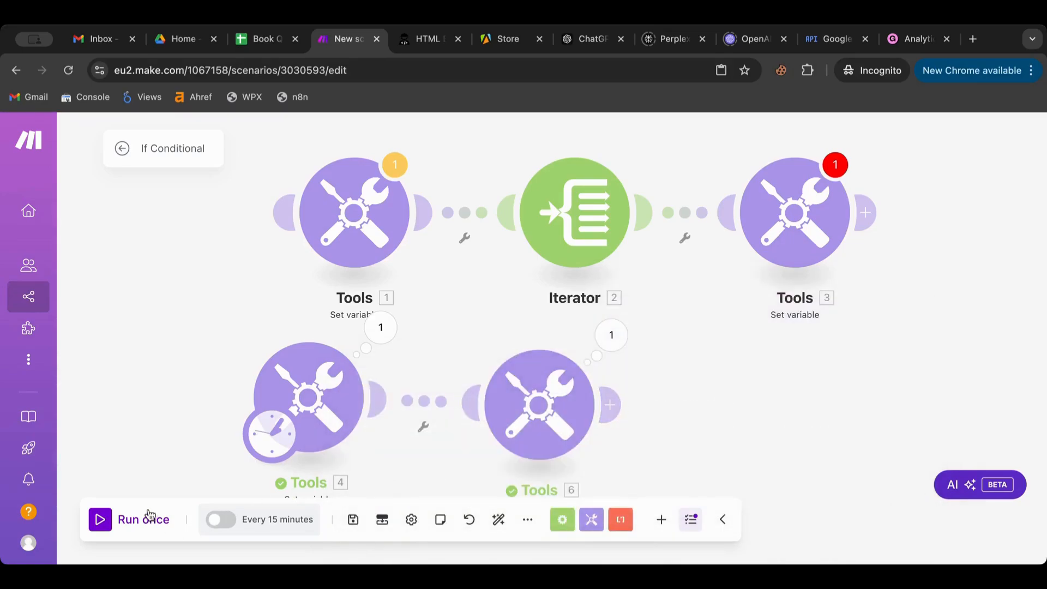
- Change the domain of Var01's sample address in Tools 4 from gmail to hotmail
click(306, 391)
double_click(461, 439)
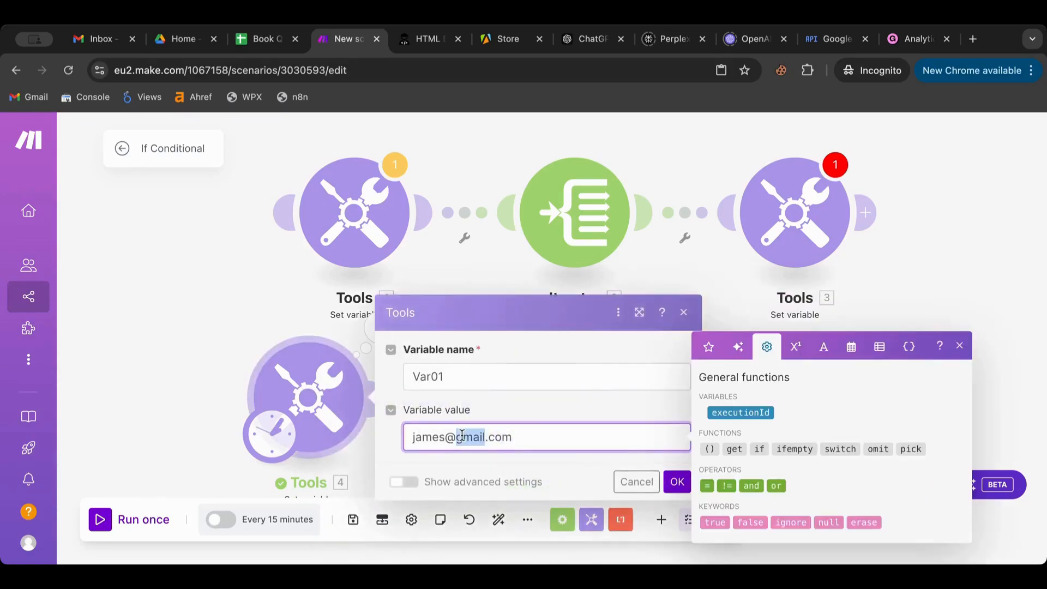
text(hotmail)
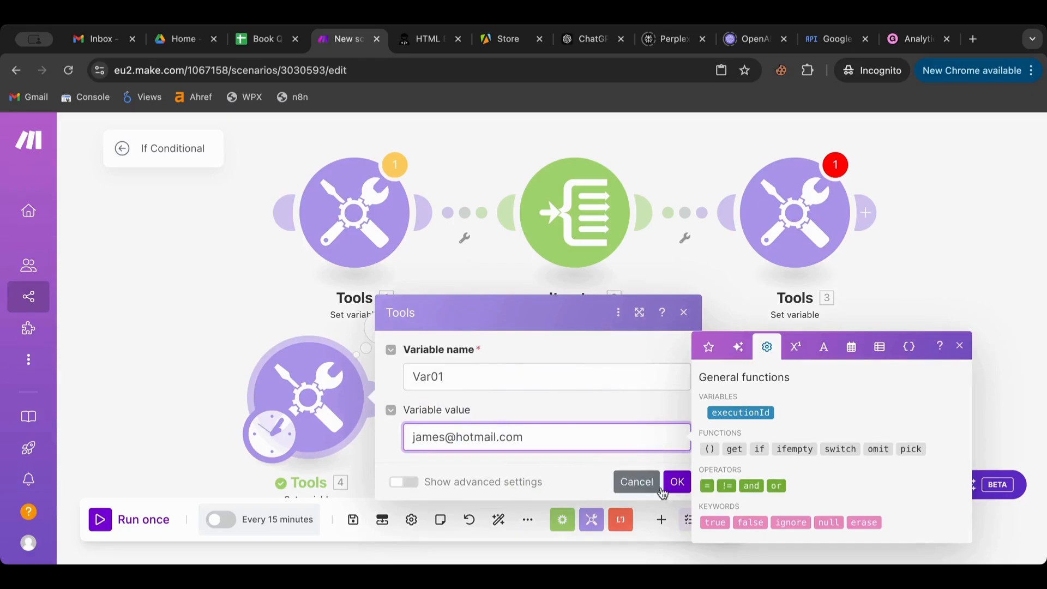
click(677, 482)
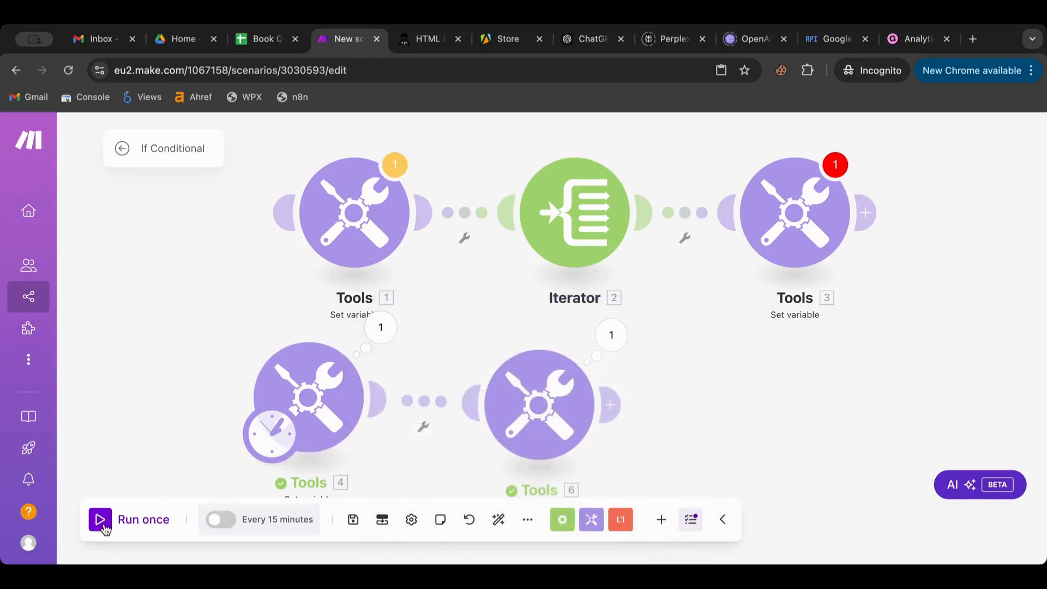
- Rerun the scenario and confirm GmailCheck now outputs 'This is not a Gmail'
click(137, 517)
click(610, 343)
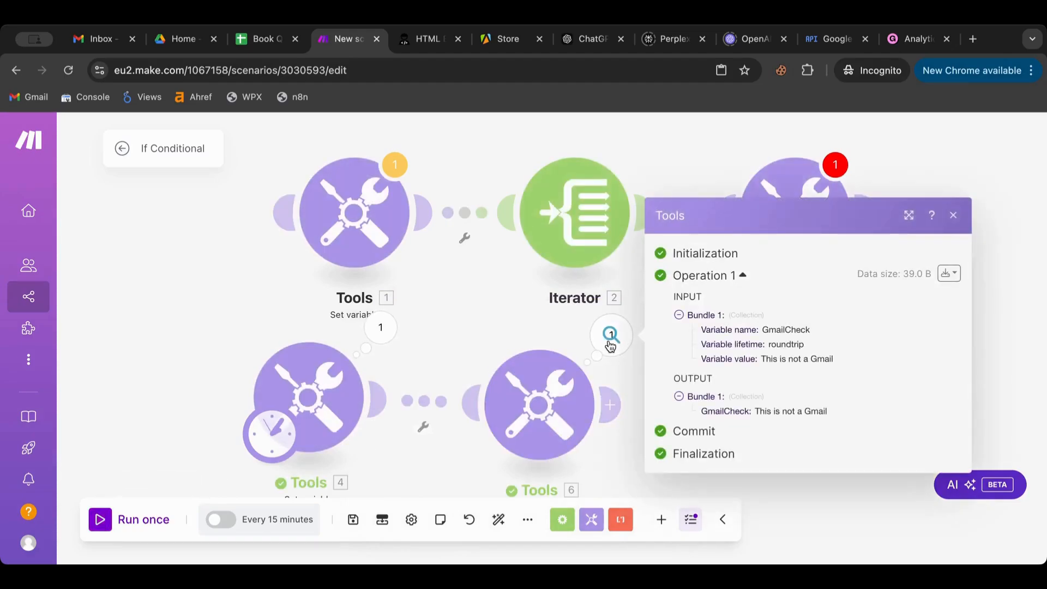
click(474, 360)
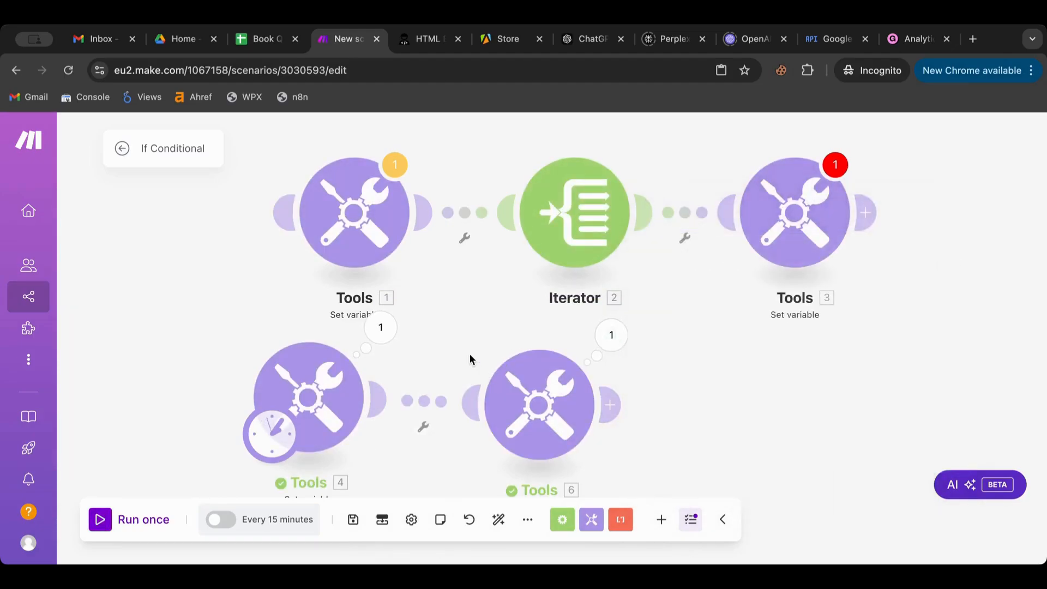
click(535, 391)
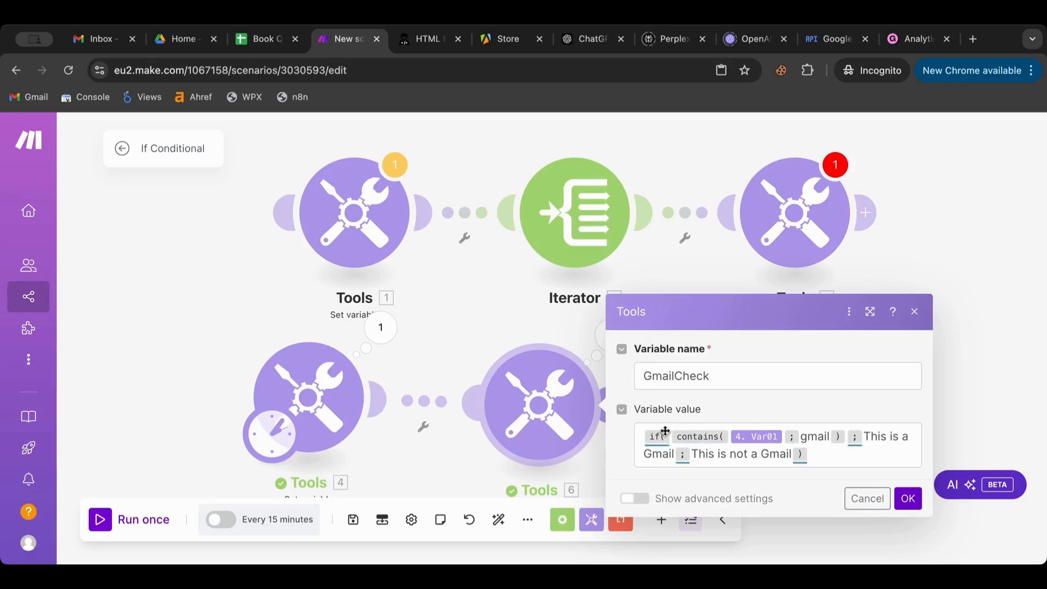
mouse_move(685, 435)
click(872, 499)
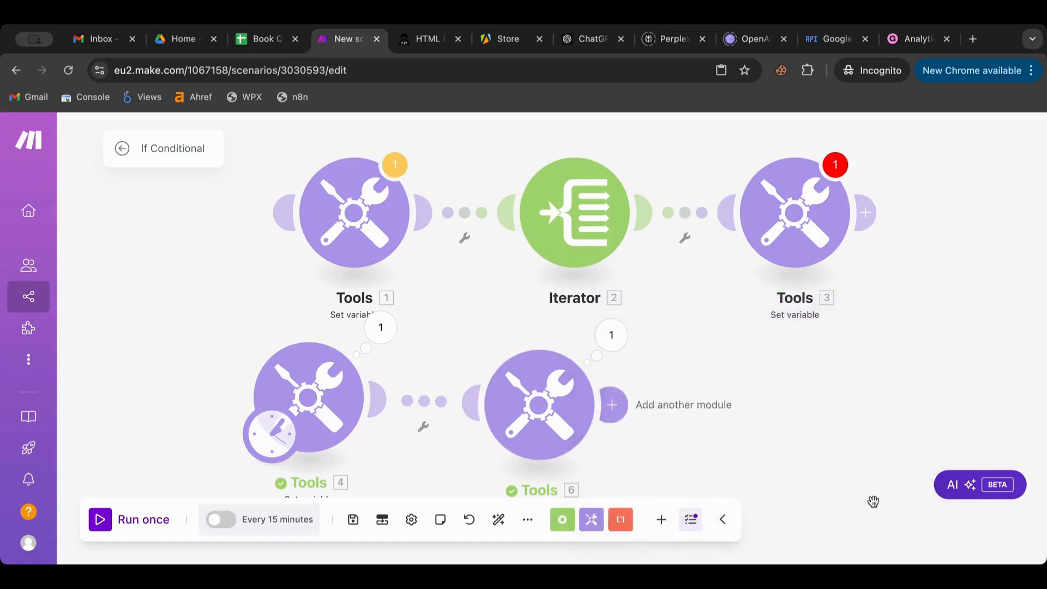
- Copy the whole if/contains formula from the GmailCheck variable in Tools 6
click(807, 262)
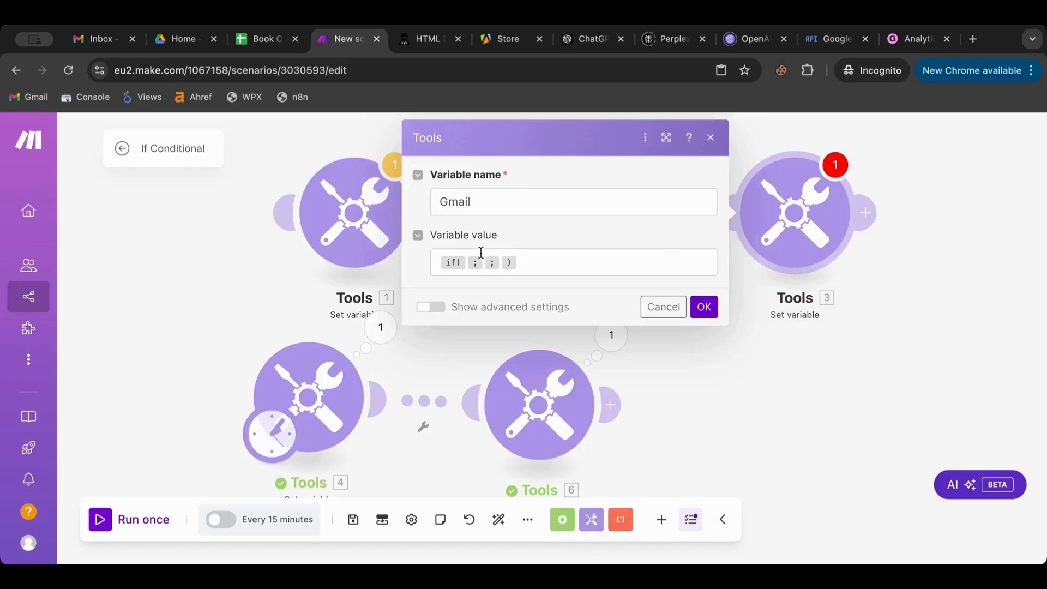
click(467, 261)
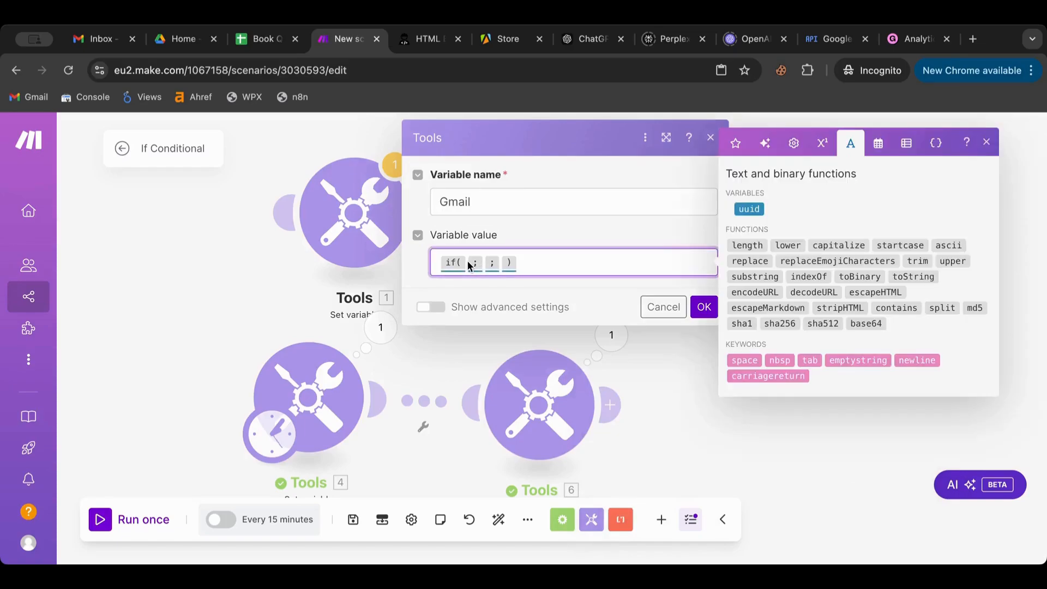
click(551, 407)
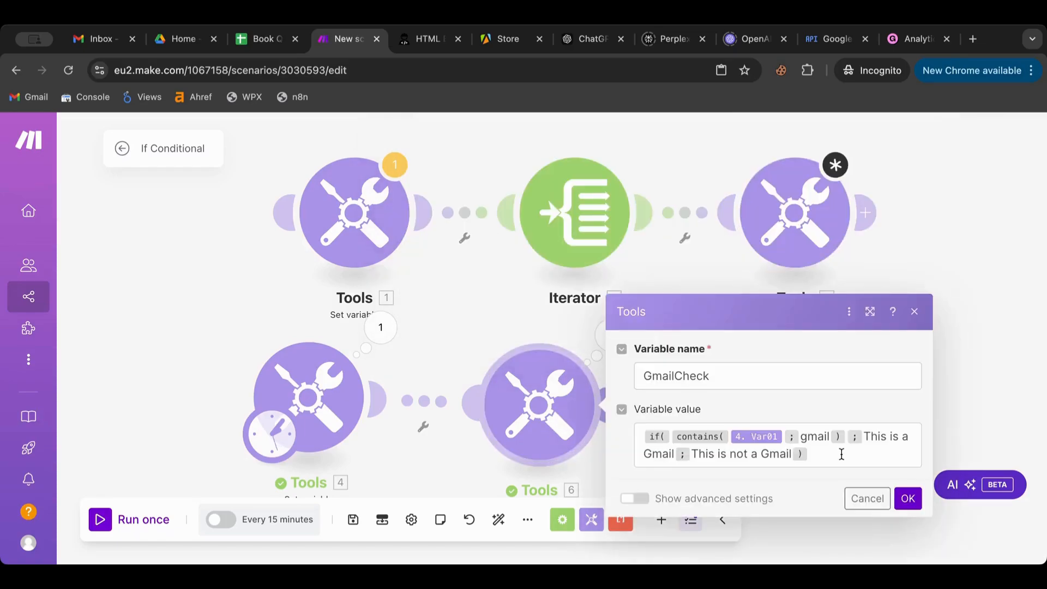
click(842, 455)
key(ctrl+a)
key(ctrl+c)
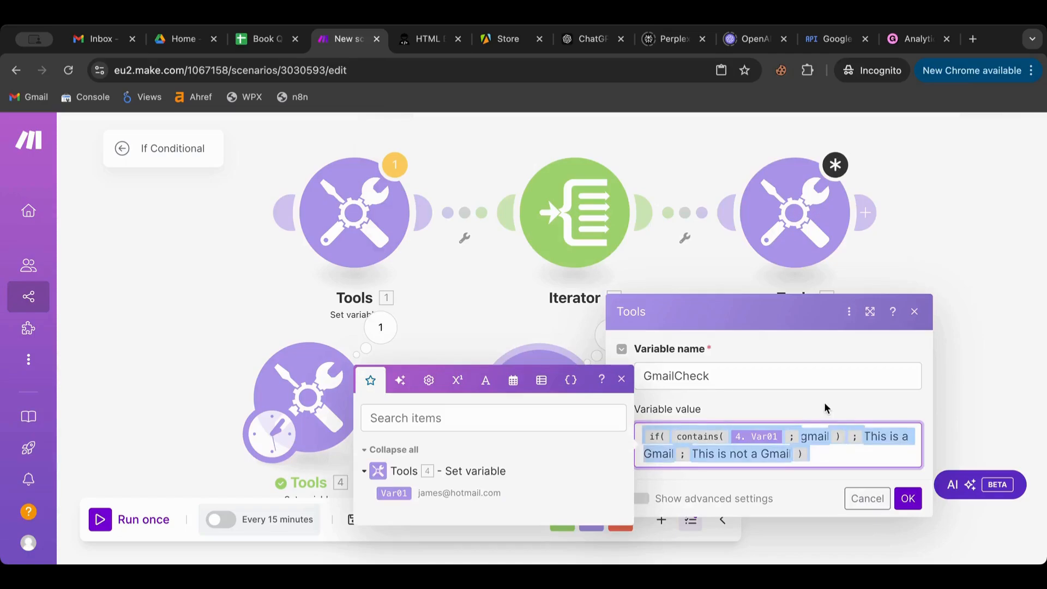
- Paste the formula into Tools 3's Gmail variable, replace 4.Var01 with the Iterator's Value, and save
click(772, 187)
click(543, 256)
key(ctrl+v)
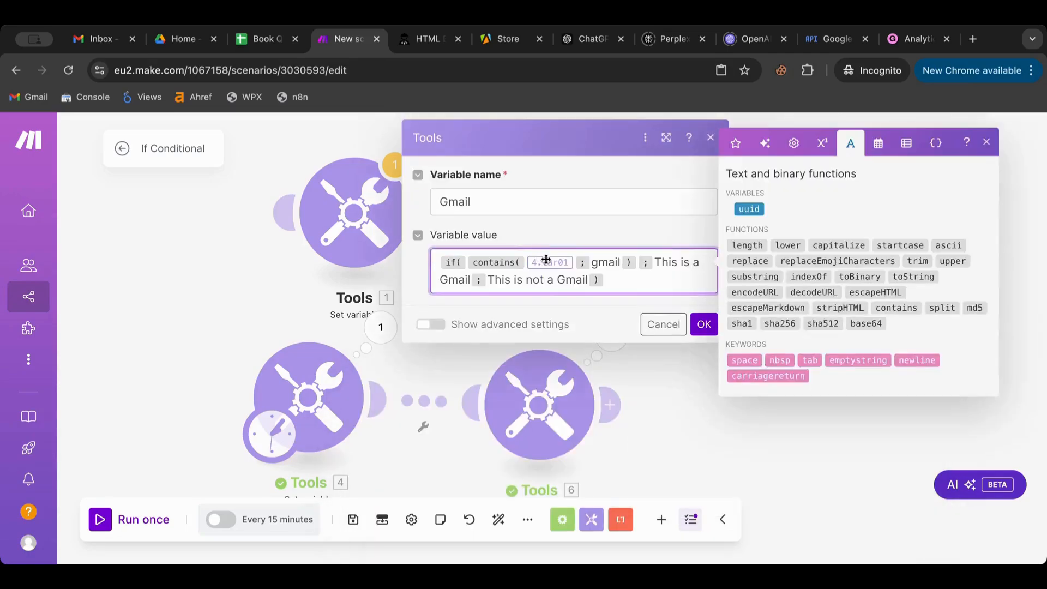
click(571, 263)
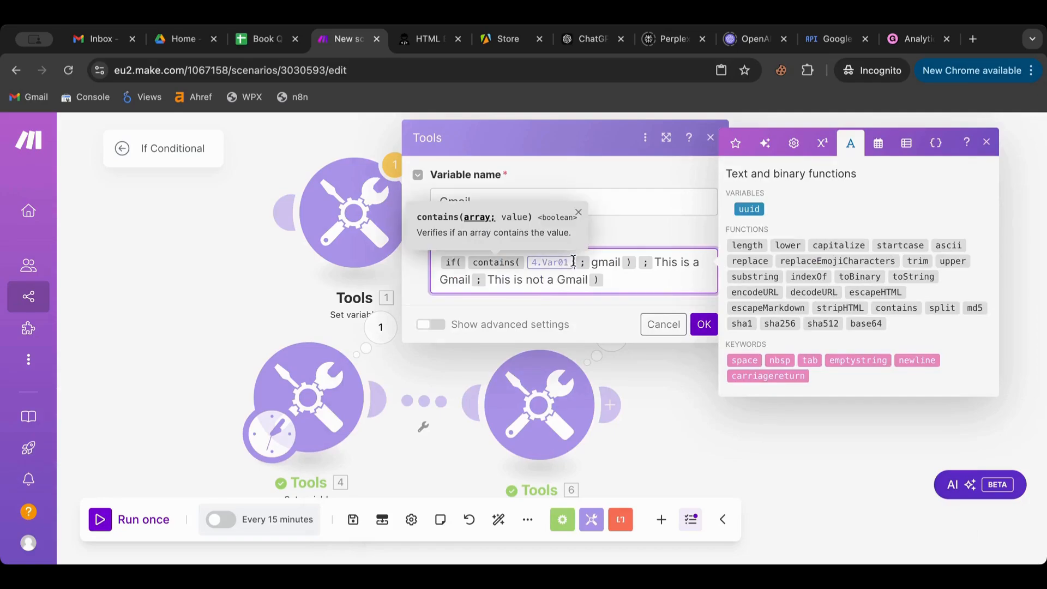
key(BackSpace)
click(734, 153)
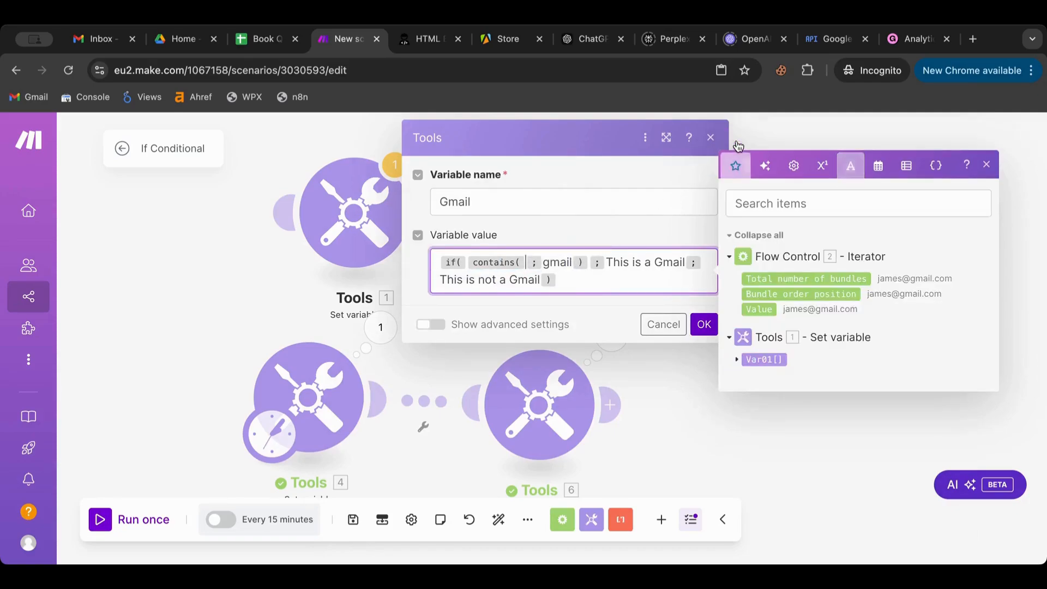
click(759, 310)
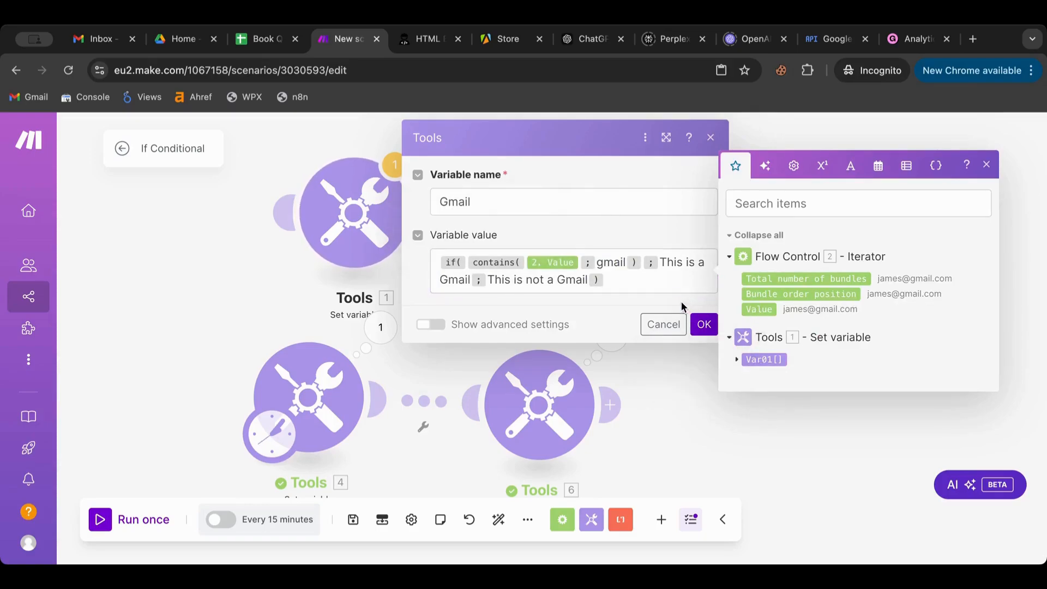
click(703, 325)
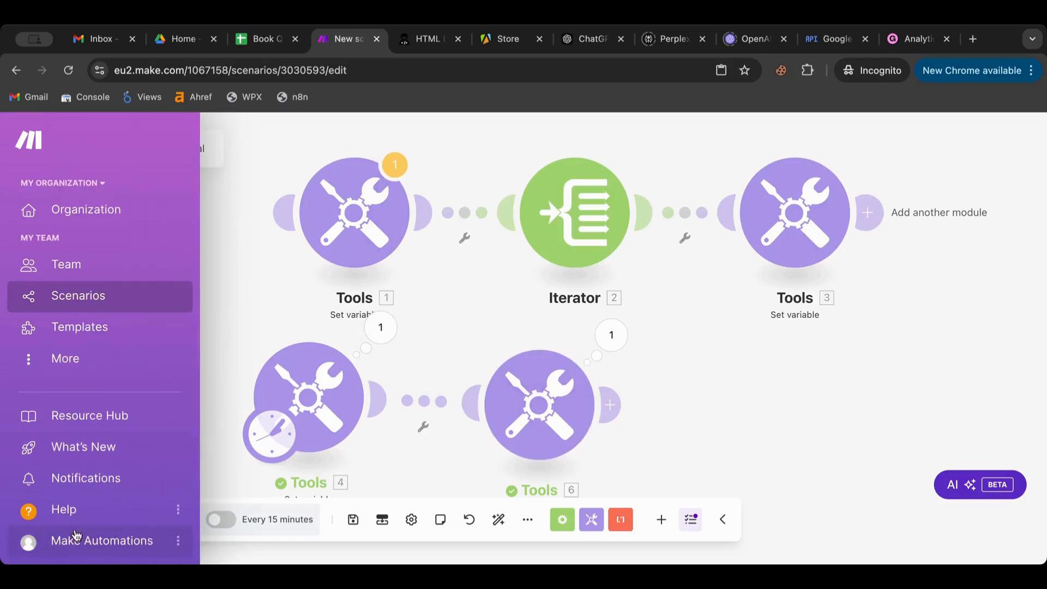
- Move the schedule trigger onto Tools 1 and run the scenario once
click(131, 522)
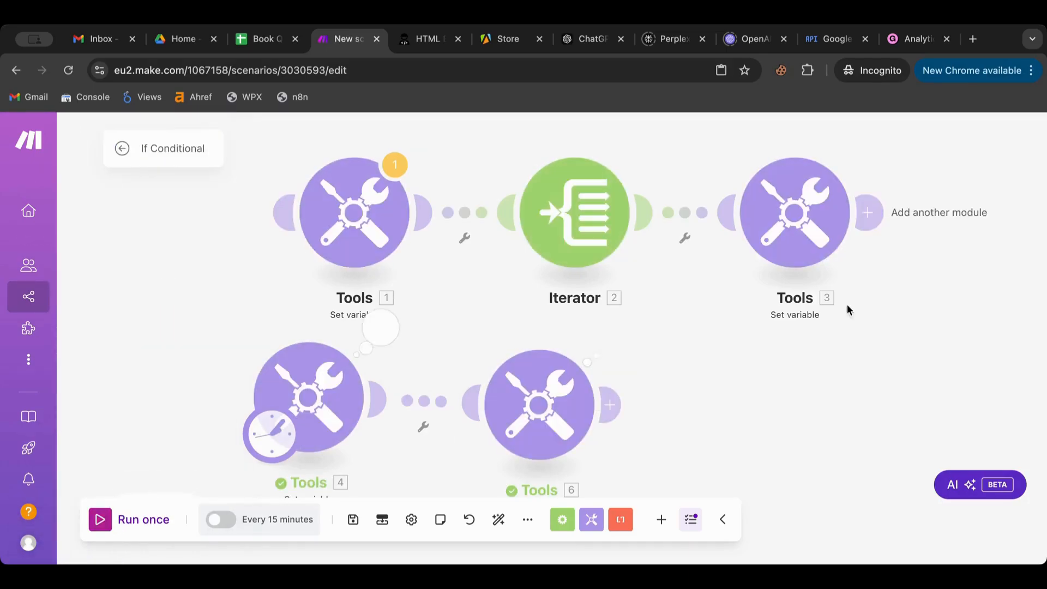
scroll(880, 279, up, 2)
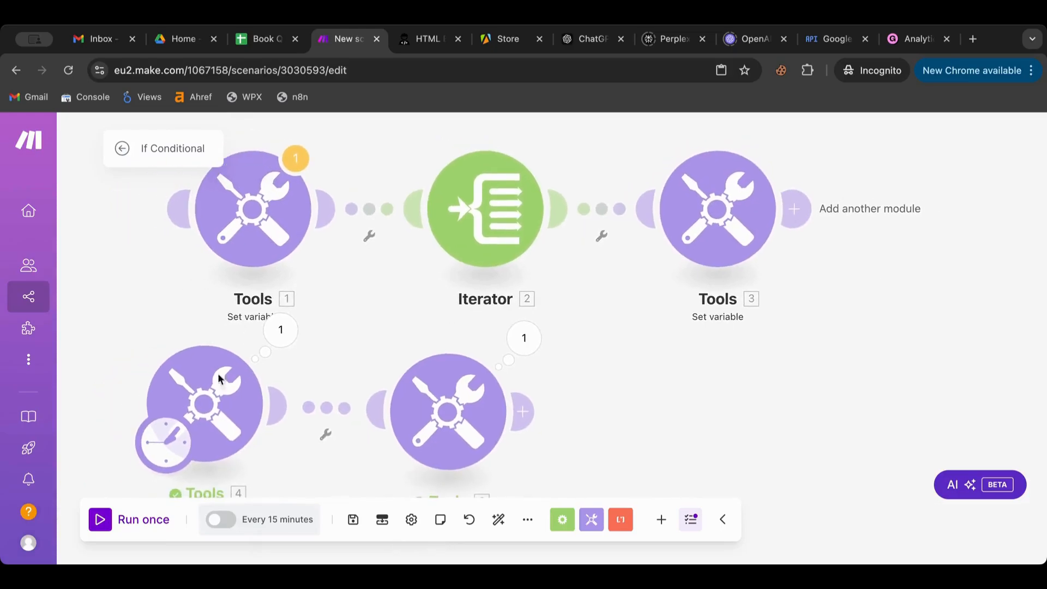
drag(160, 434, 216, 276)
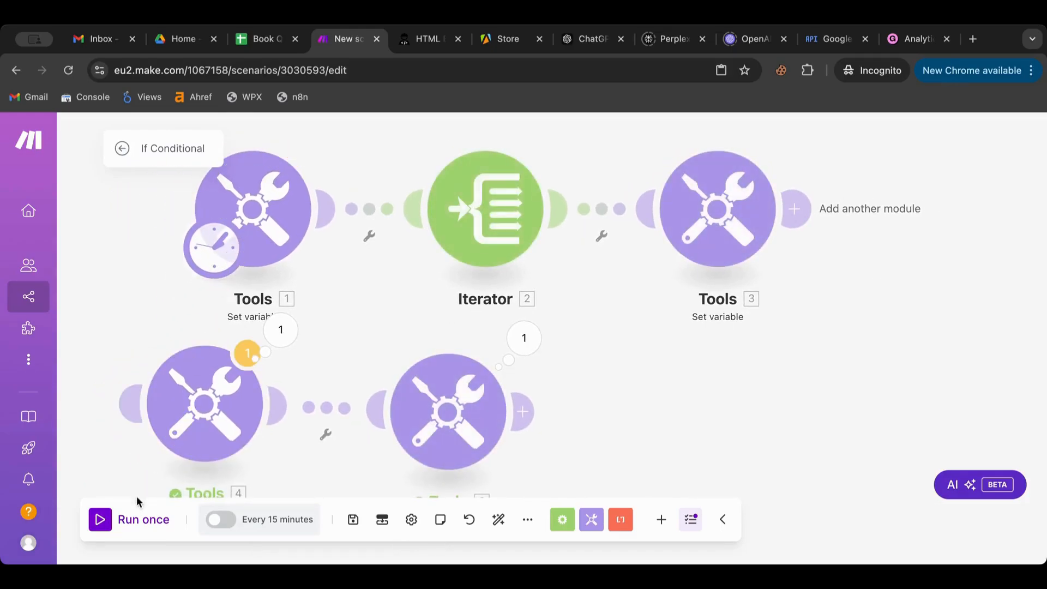
click(103, 521)
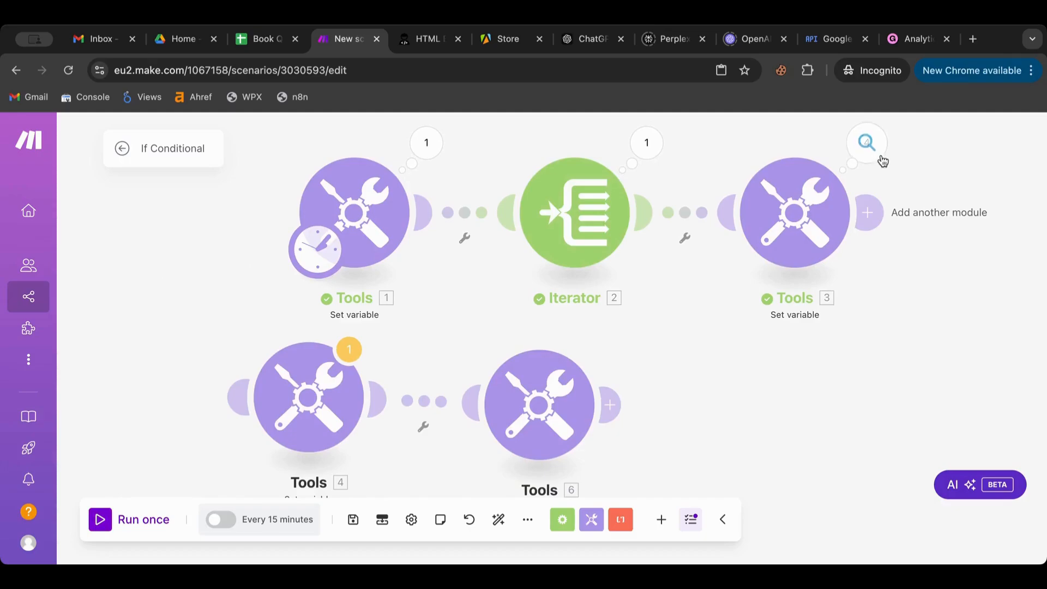
- Inspect the input and output of Tools 3's operations 1 through 4, then close the results
click(867, 143)
click(606, 198)
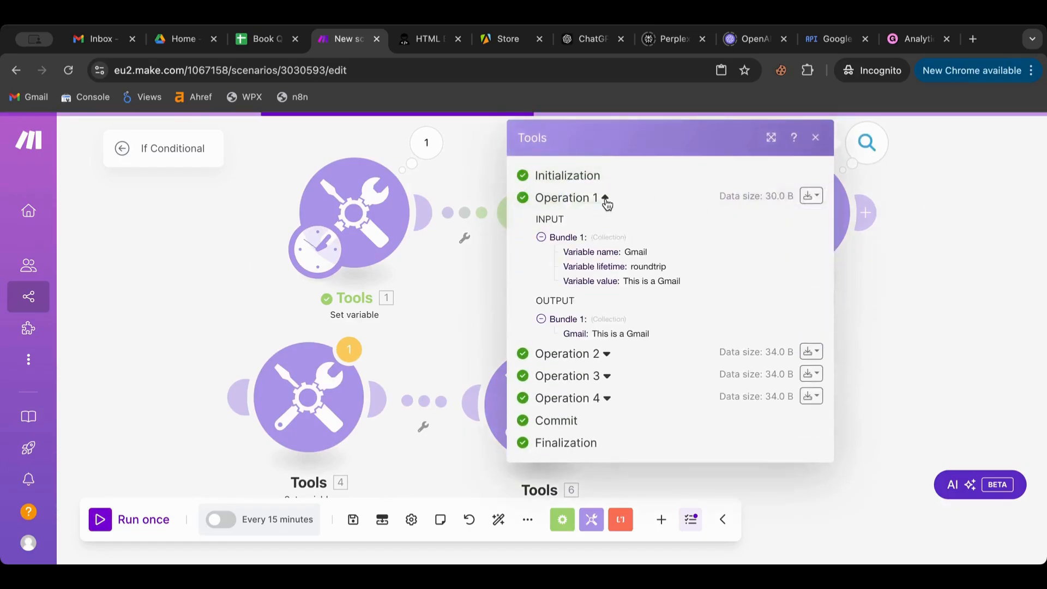
click(605, 354)
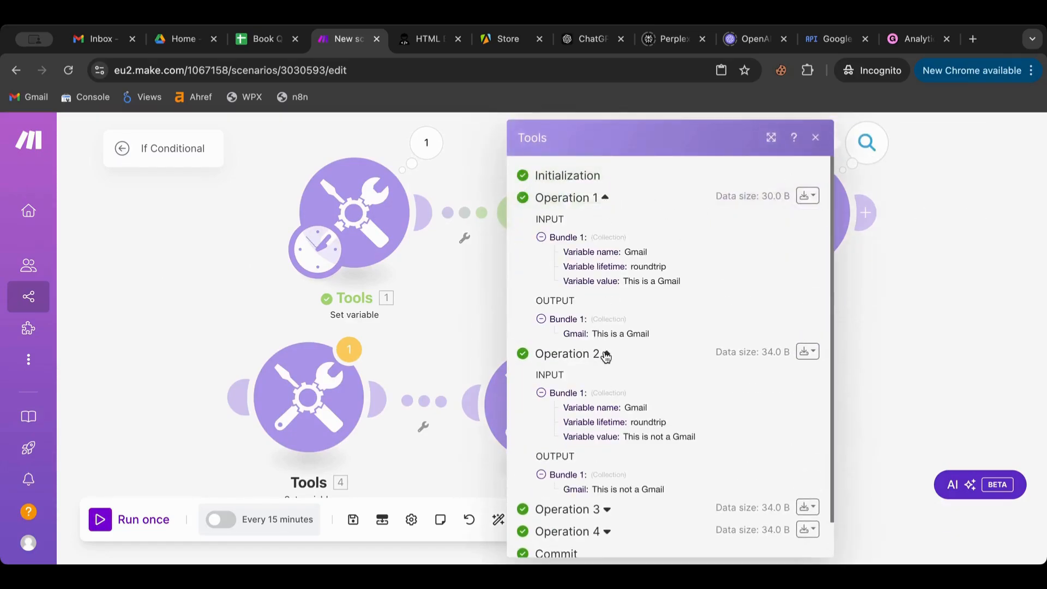
scroll(605, 357, down, 1)
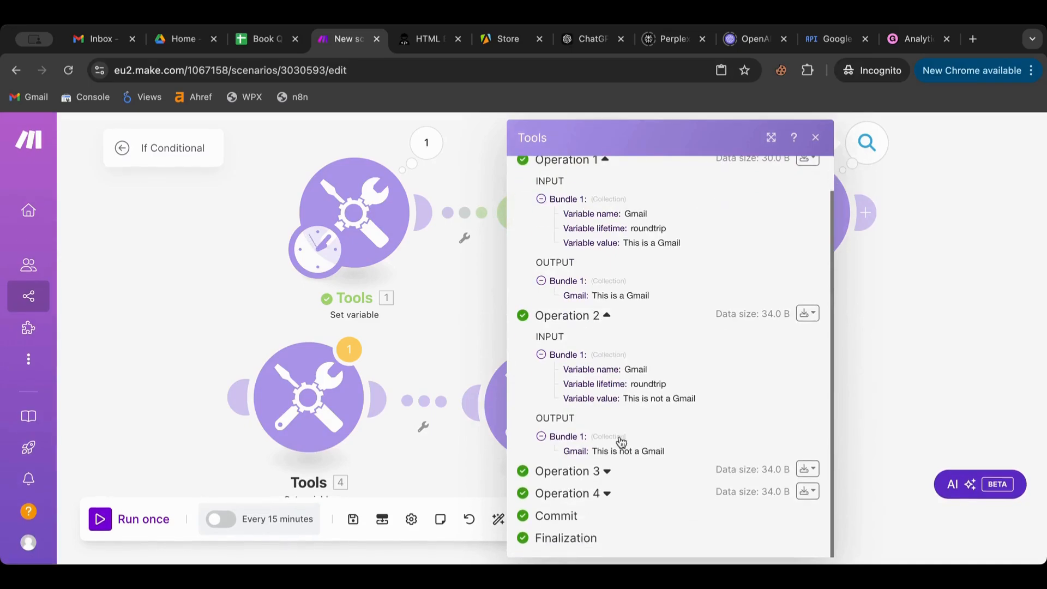
click(608, 472)
scroll(609, 476, down, 3)
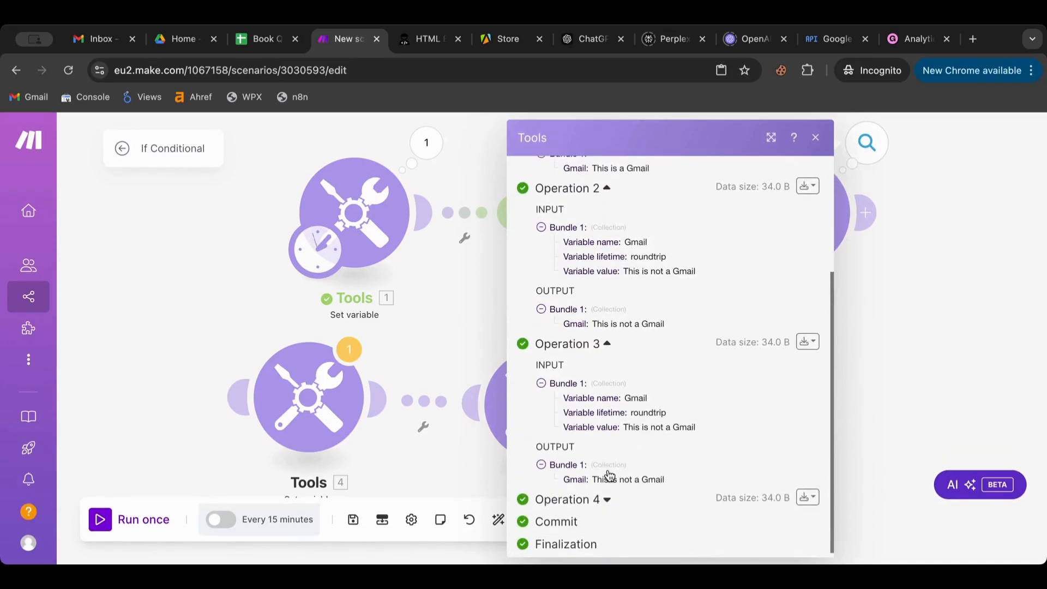
click(610, 499)
scroll(604, 503, down, 3)
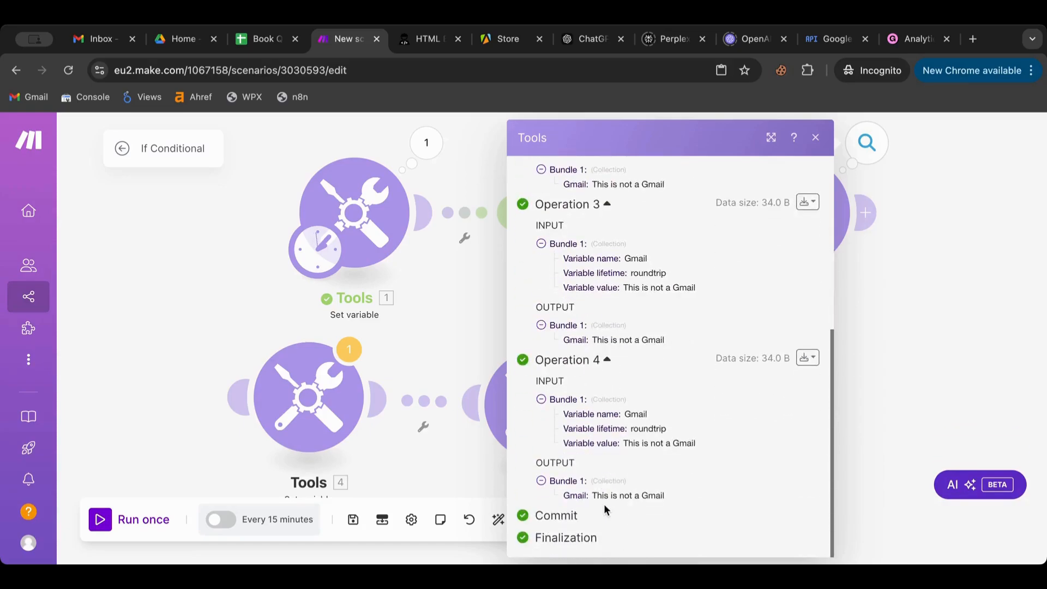
click(989, 229)
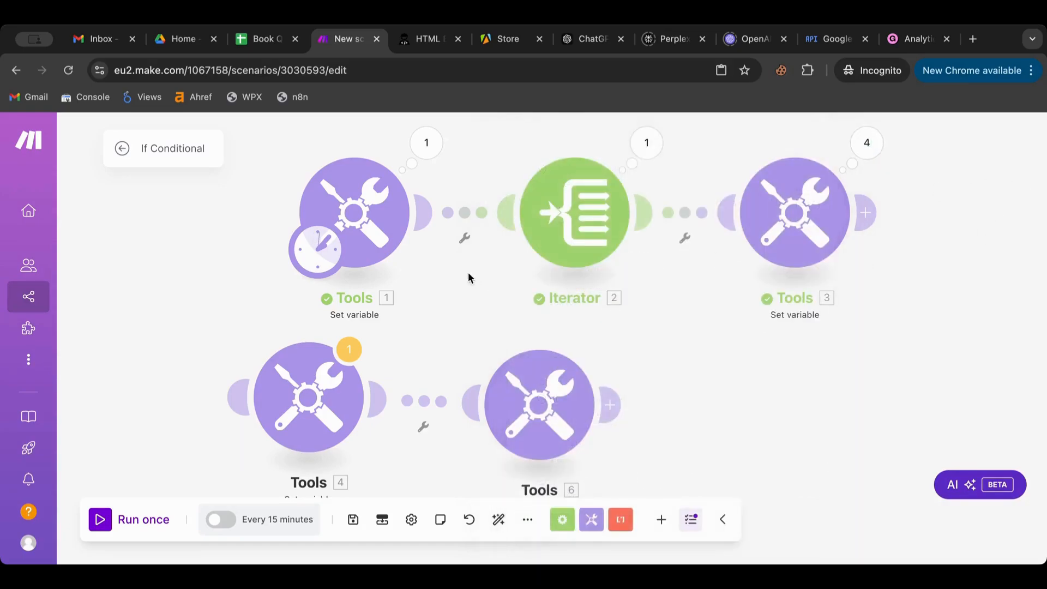
- Check the Tools 1 and Tools 3 settings, then add a filter on the Iterator–Tools 3 link
click(396, 234)
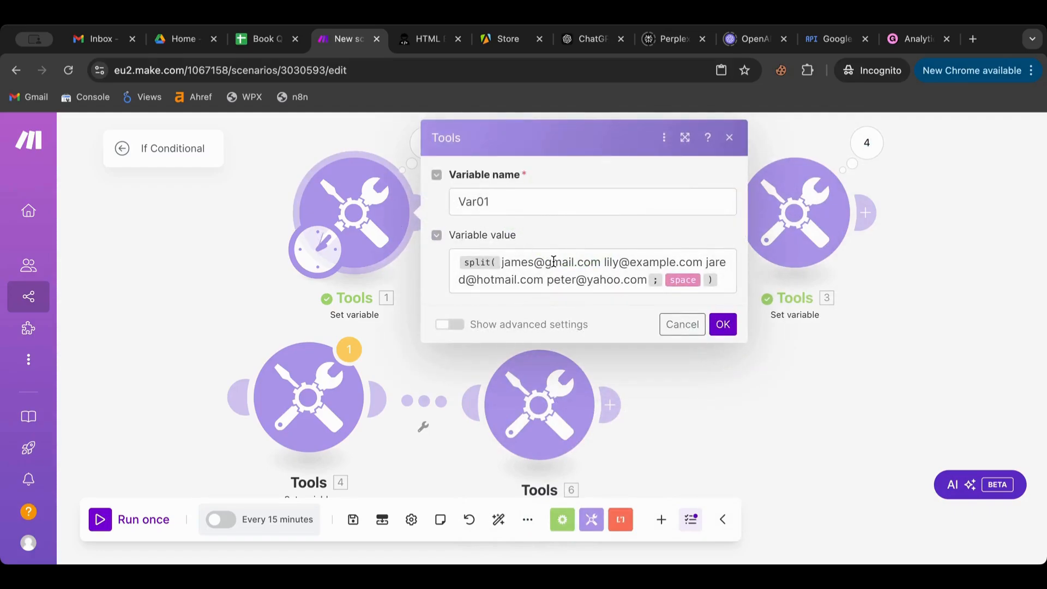
click(724, 326)
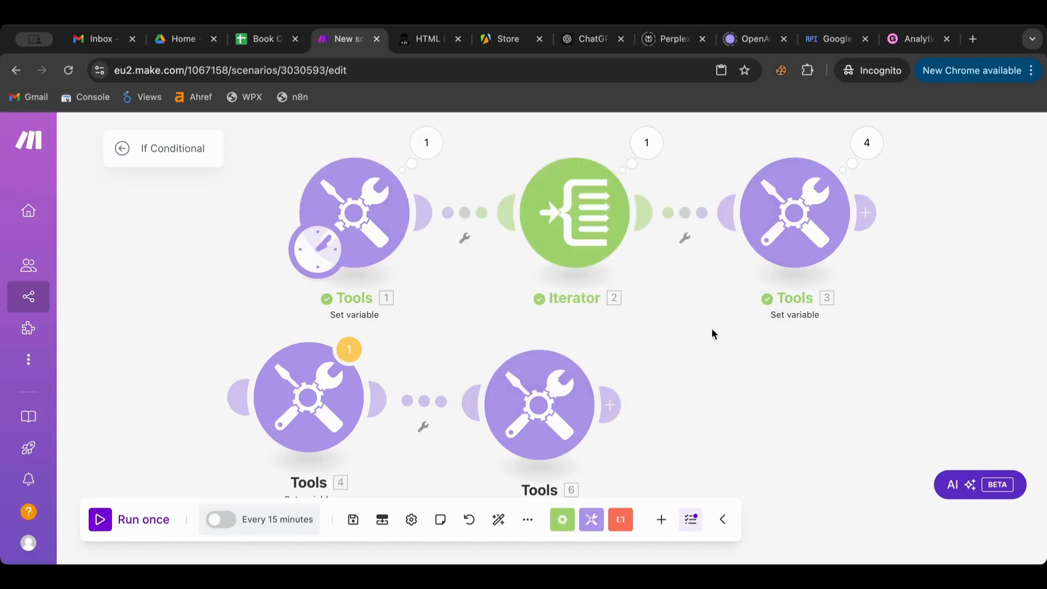
click(799, 229)
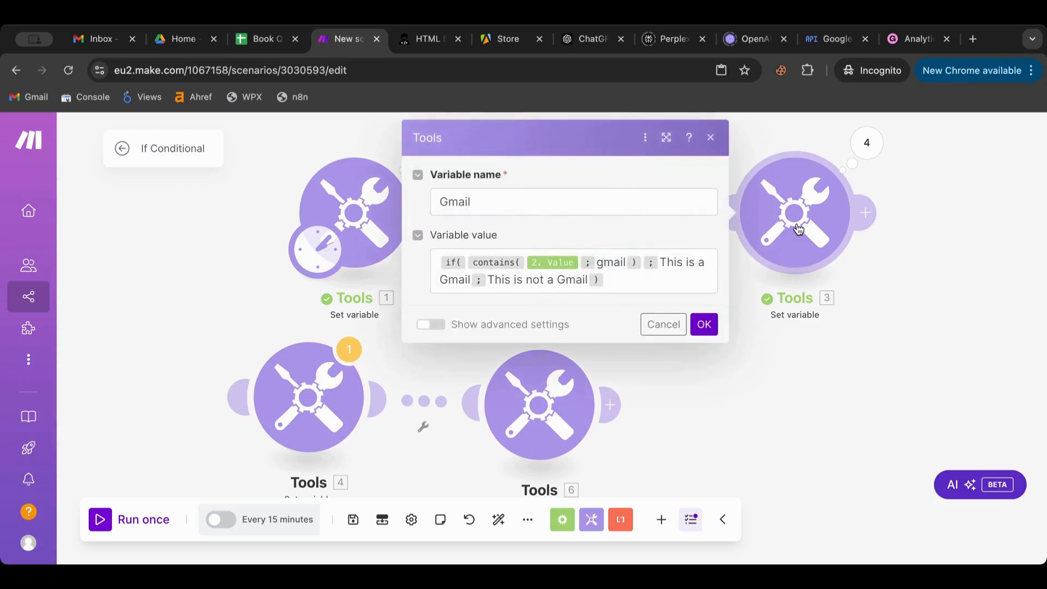
click(927, 251)
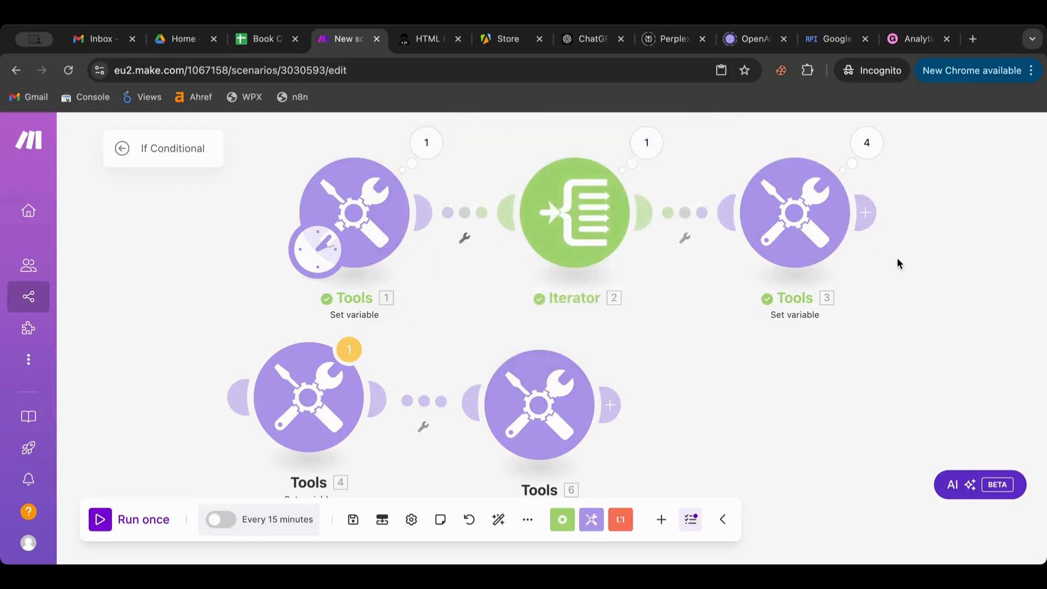
click(652, 217)
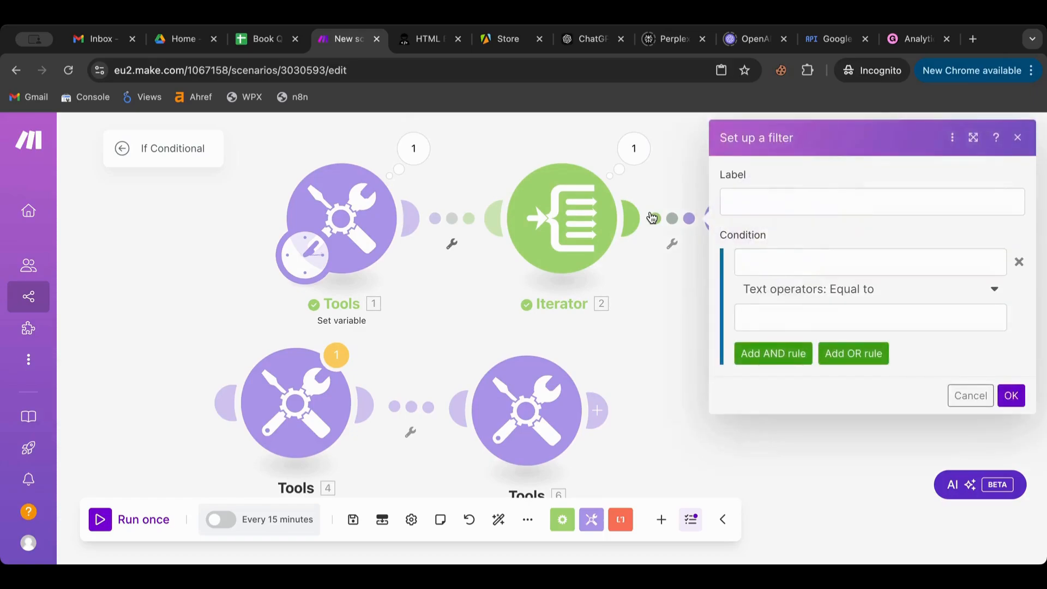
- Choose the Text operators: Contains operator, then close the filter form without saving a condition
click(793, 289)
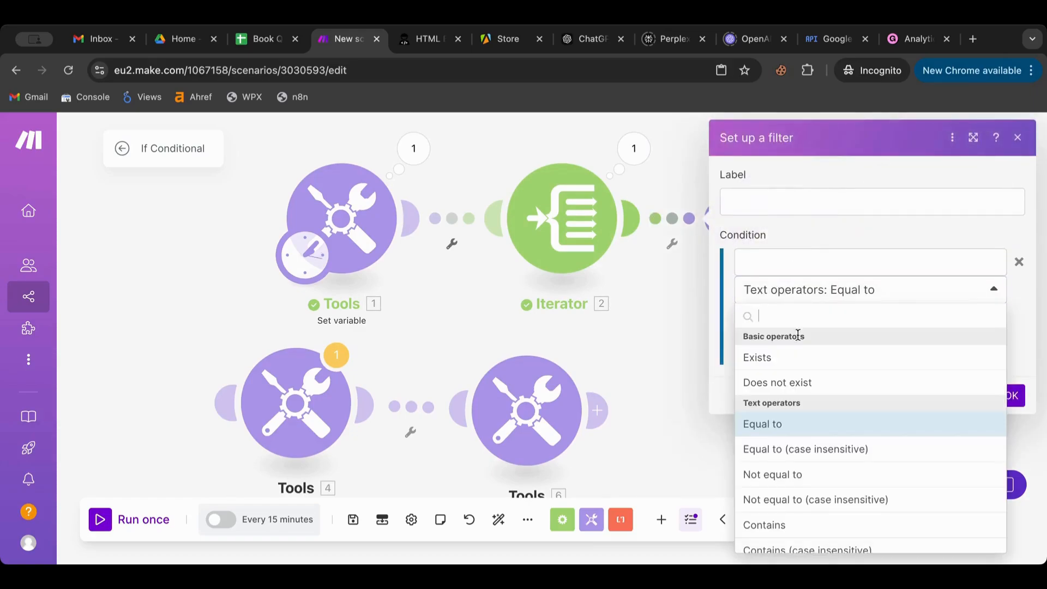
scroll(807, 398, down, 2)
click(790, 459)
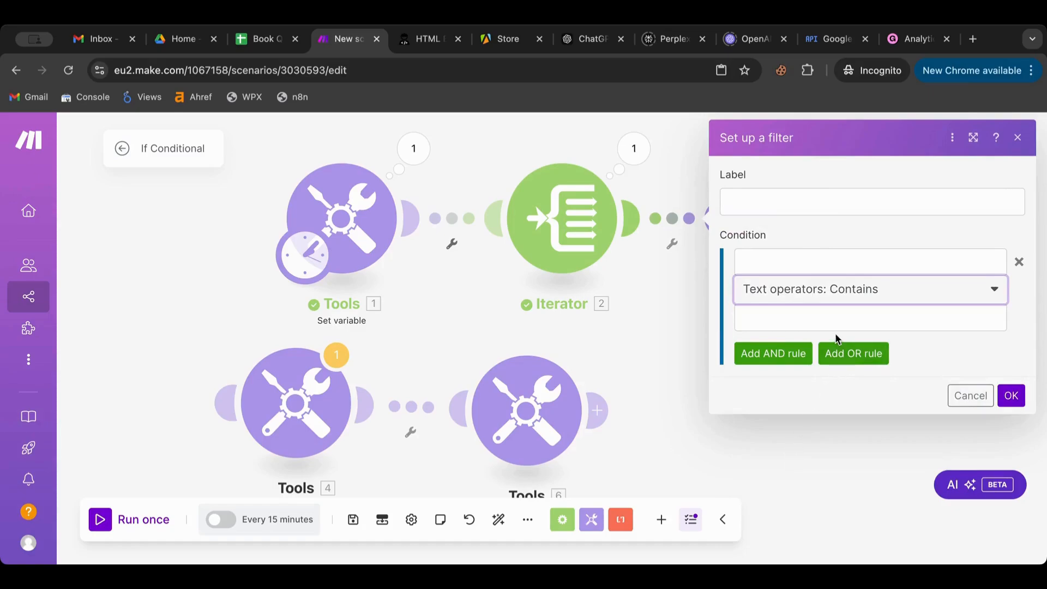
click(816, 270)
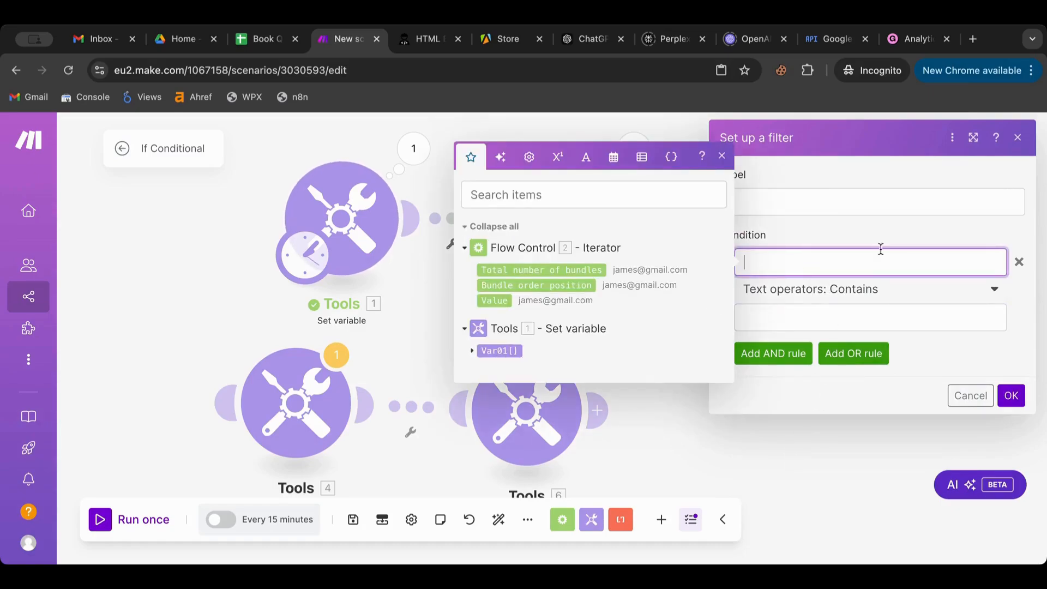
click(899, 220)
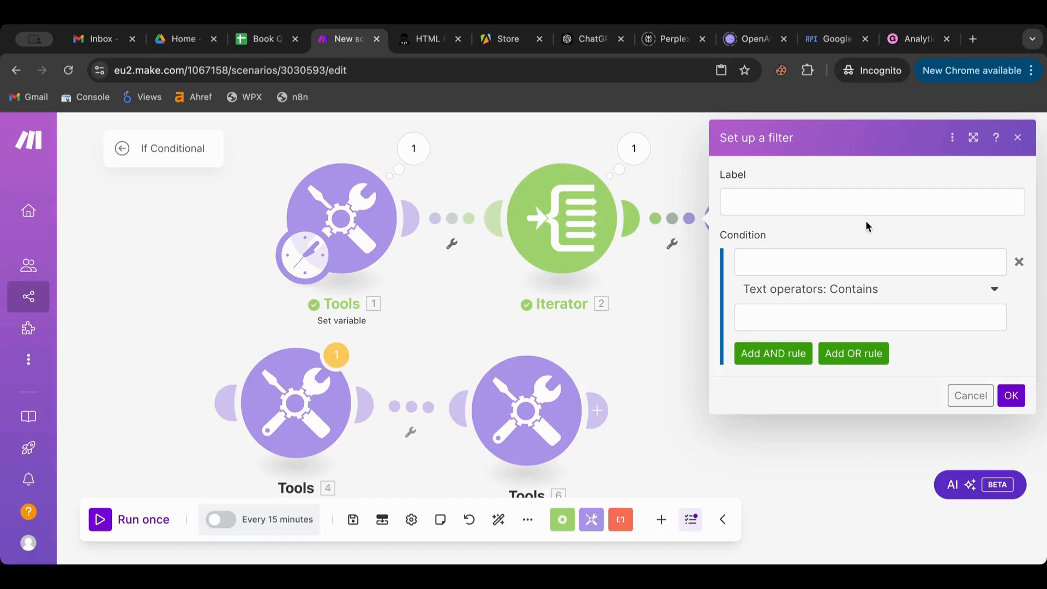
click(675, 275)
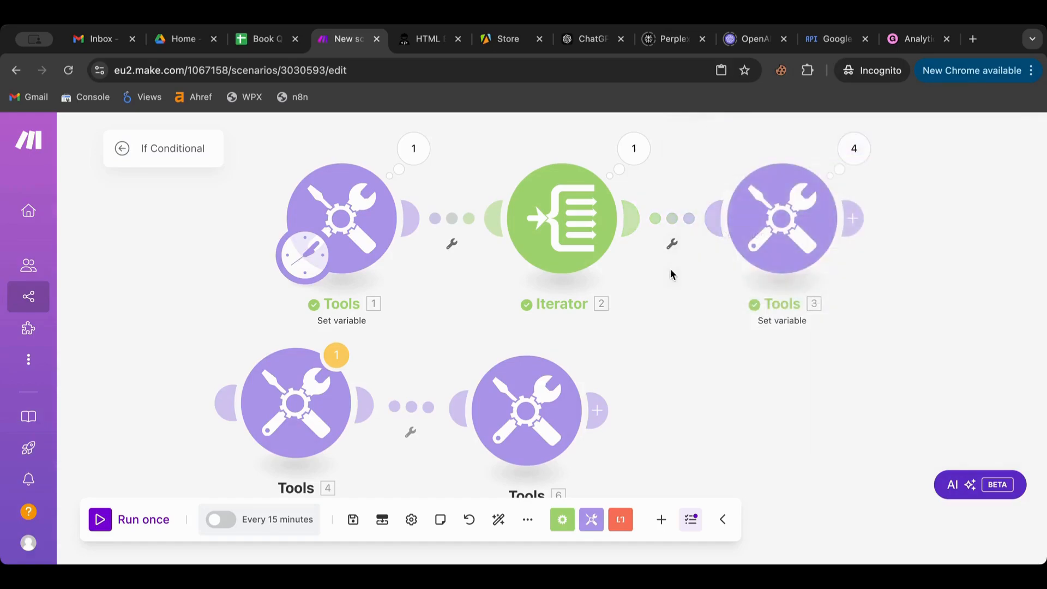
- Select the Gmail variable's whole if() formula, close its settings unchanged, then reopen them
click(743, 242)
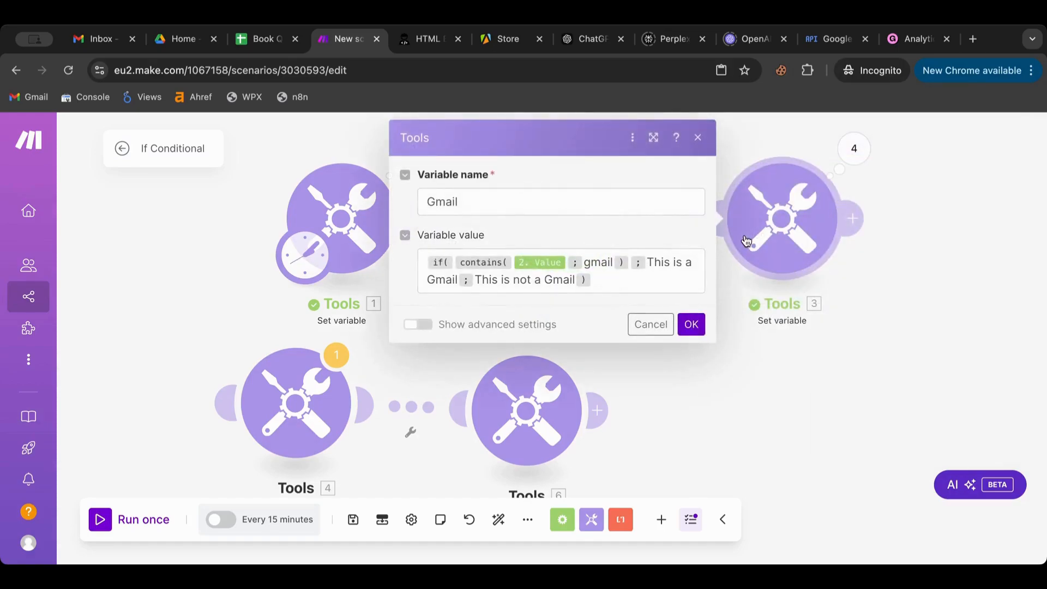
click(604, 280)
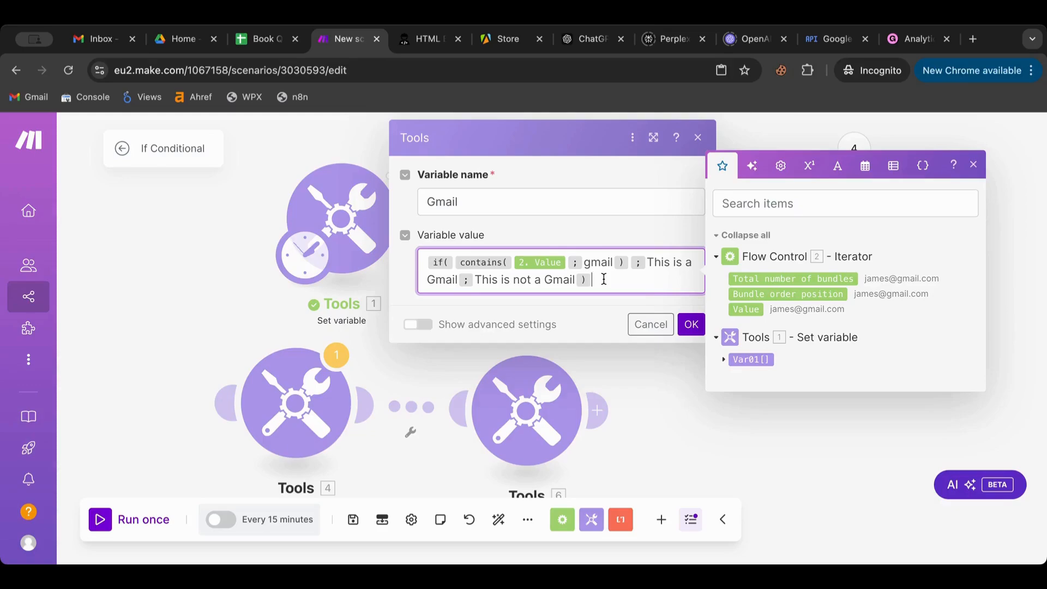
key(ctrl+a)
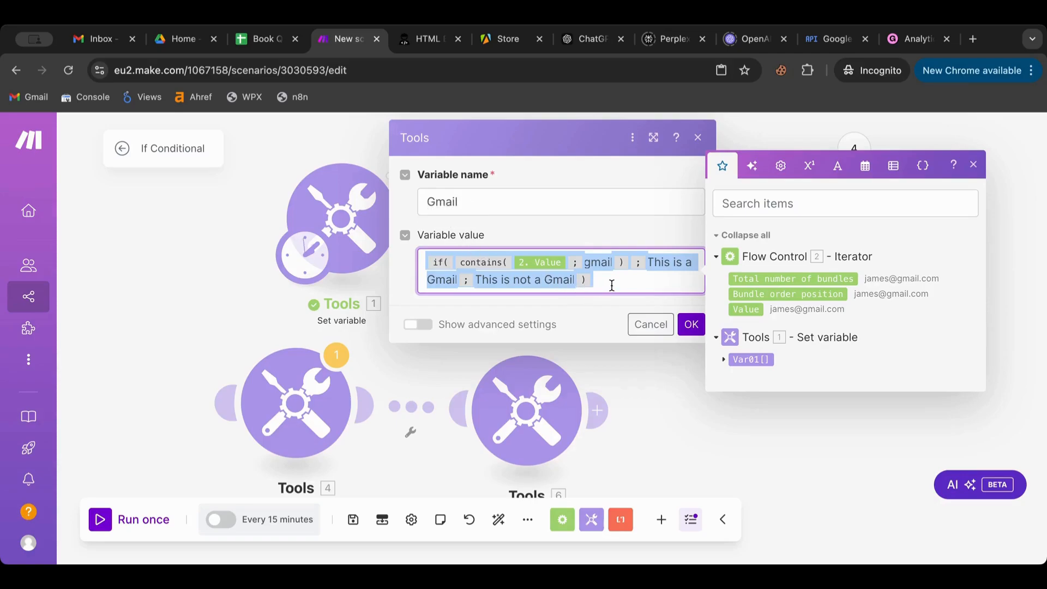
click(597, 288)
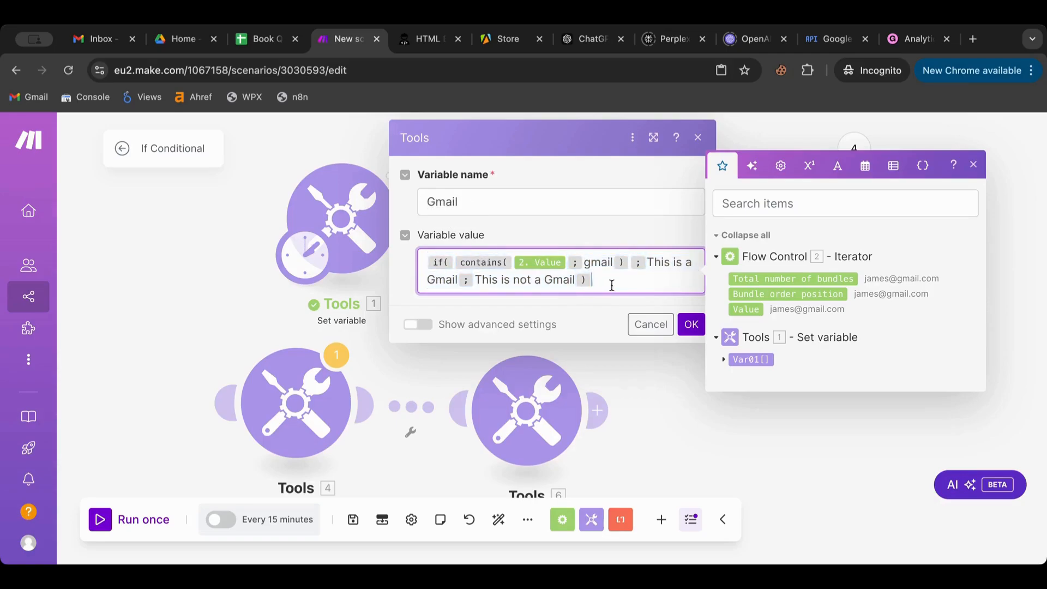
click(686, 329)
click(687, 330)
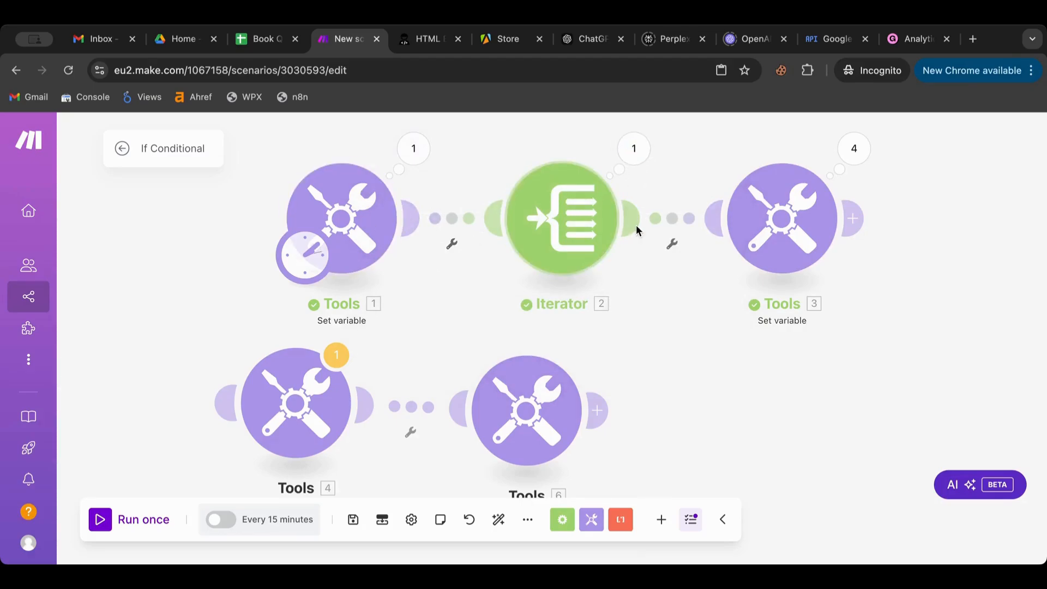
click(779, 247)
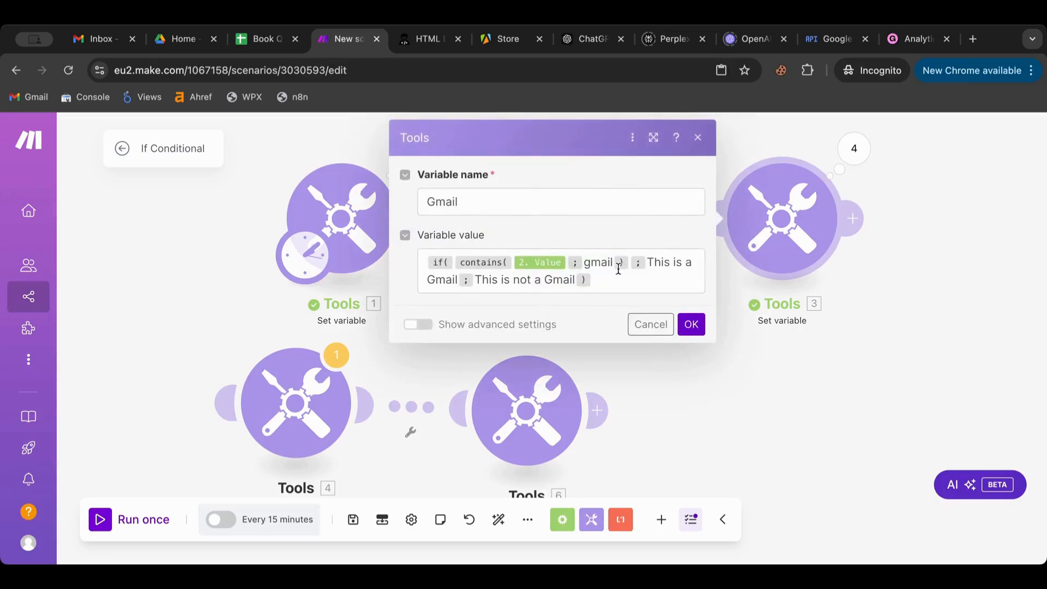
- Review the input and output of Tools 3's operation 1, then close the results
click(854, 153)
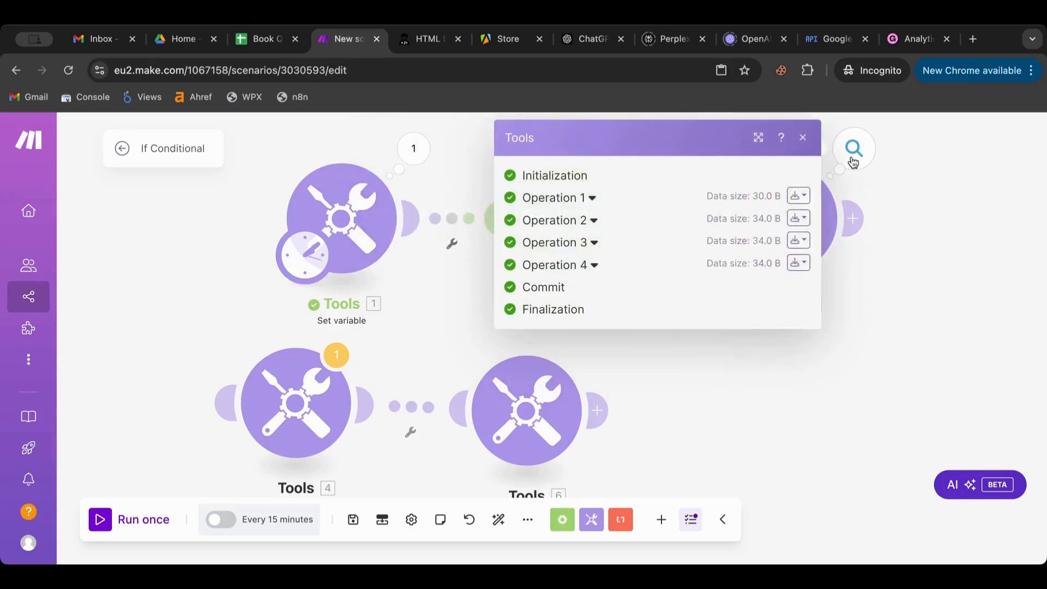
click(562, 205)
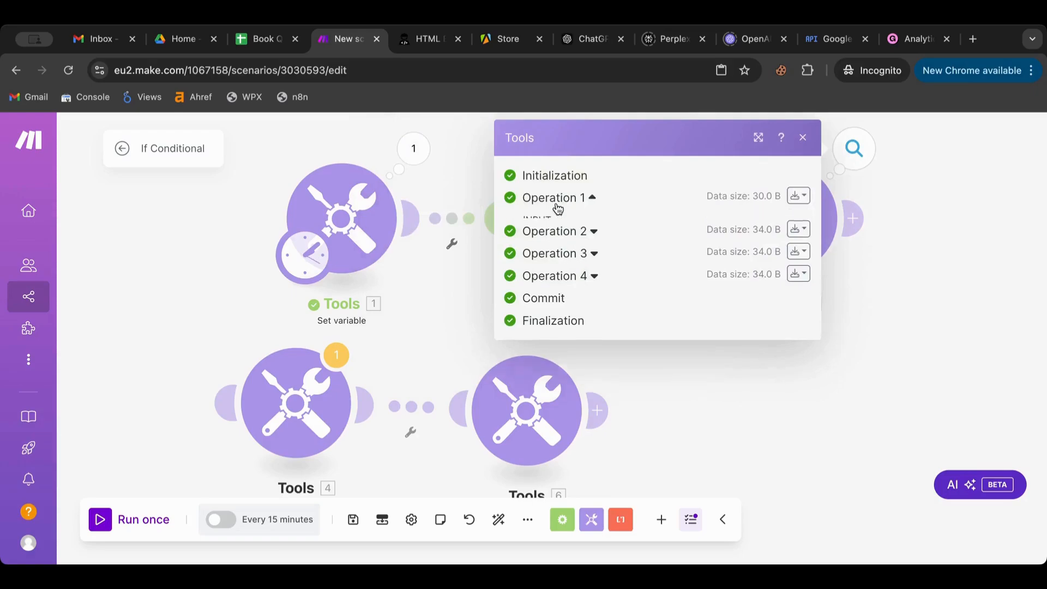
click(903, 262)
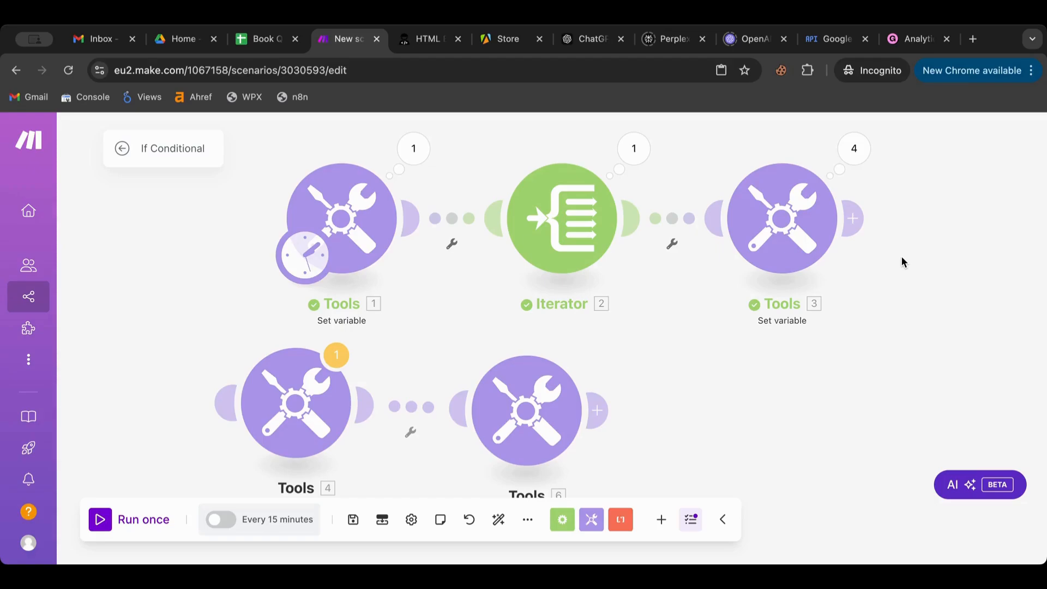
- Open and close the Var01 settings in Tools 1, then shift the canvas down and right
click(344, 206)
click(241, 217)
drag(242, 212, 354, 309)
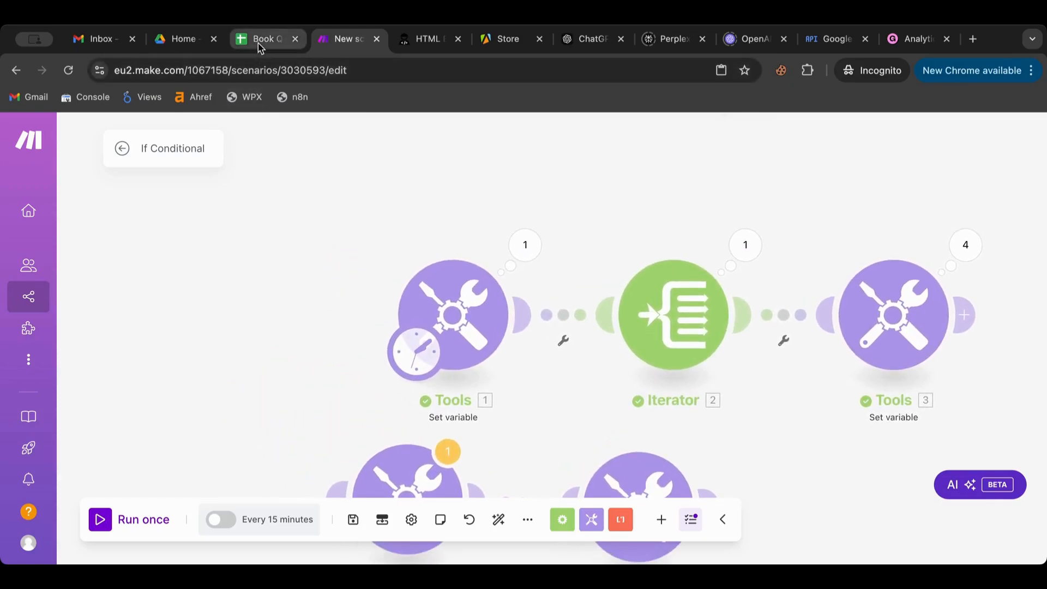
- Open the Employees sheet, set Country cells D6 and D7 to US, and return to Drive home
click(184, 46)
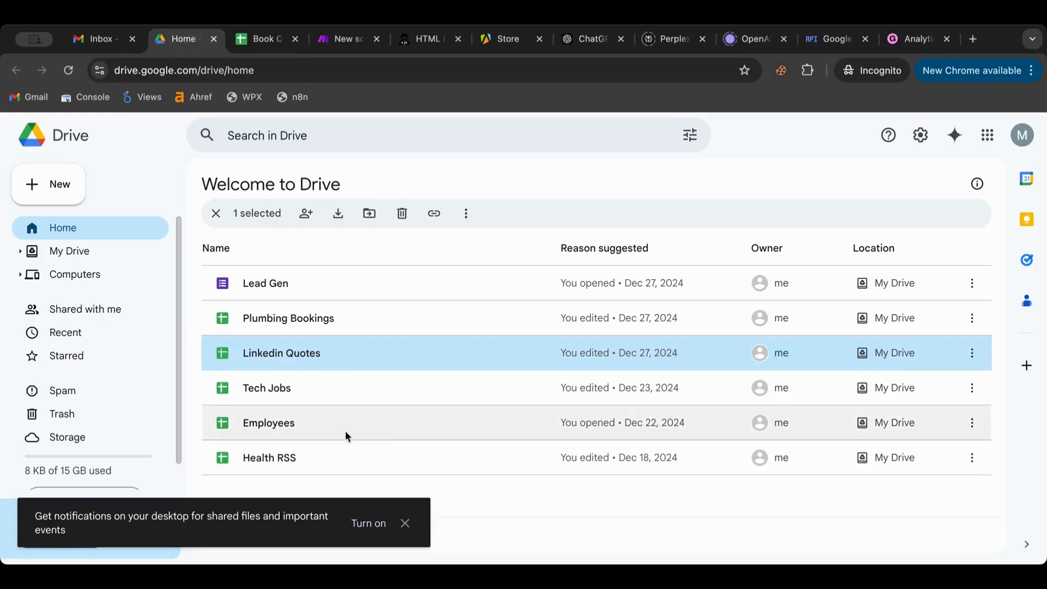
double_click(226, 427)
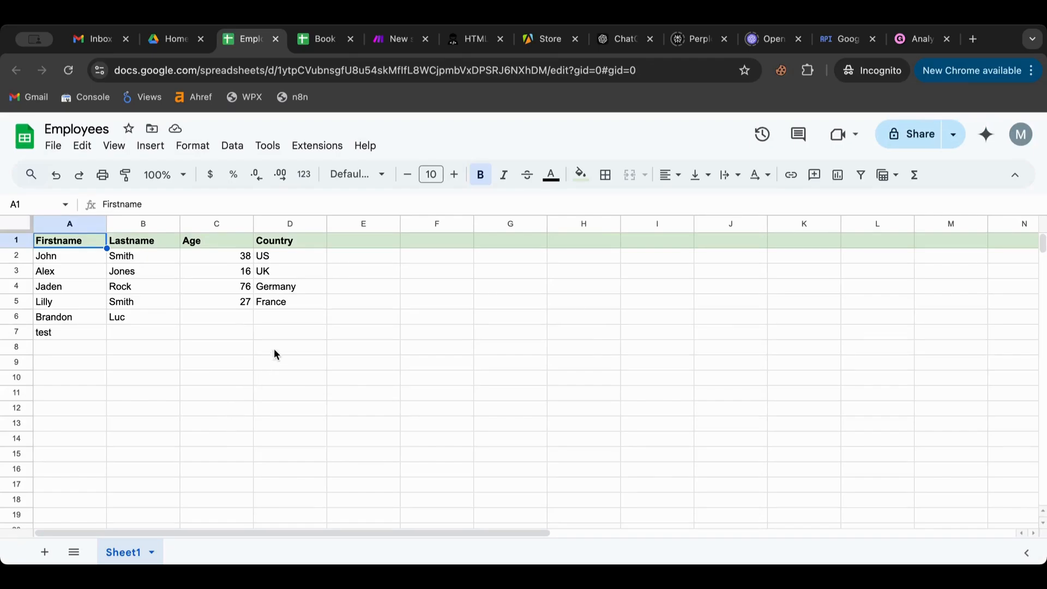
double_click(270, 315)
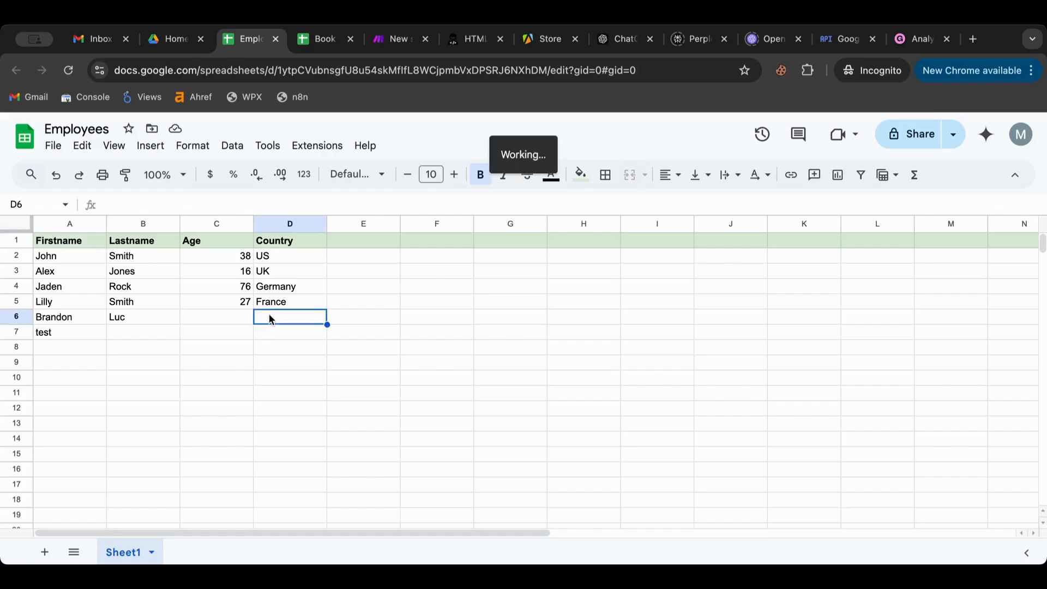
text(US)
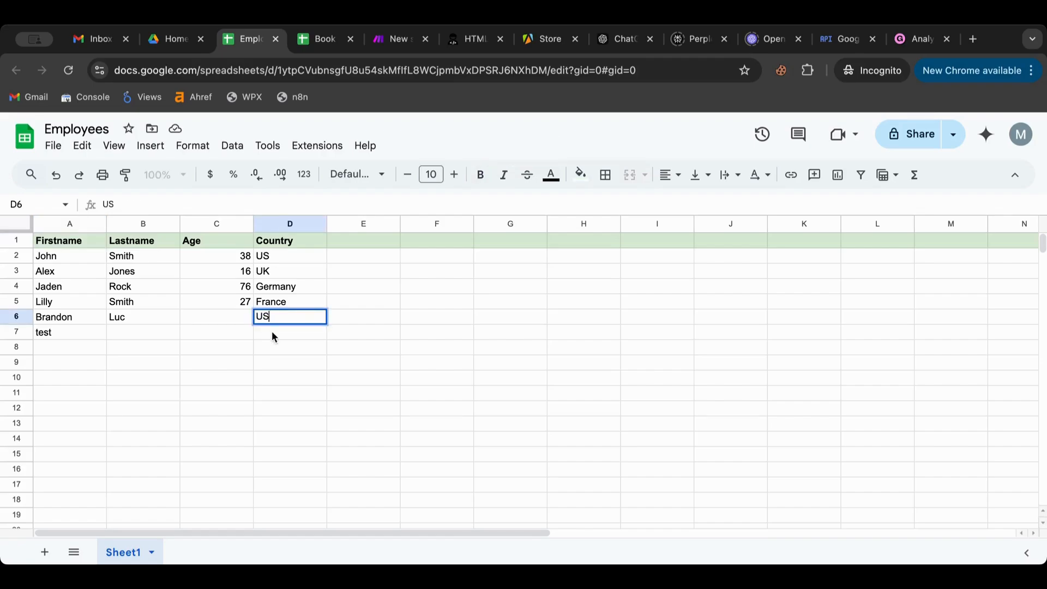
double_click(272, 333)
text(US)
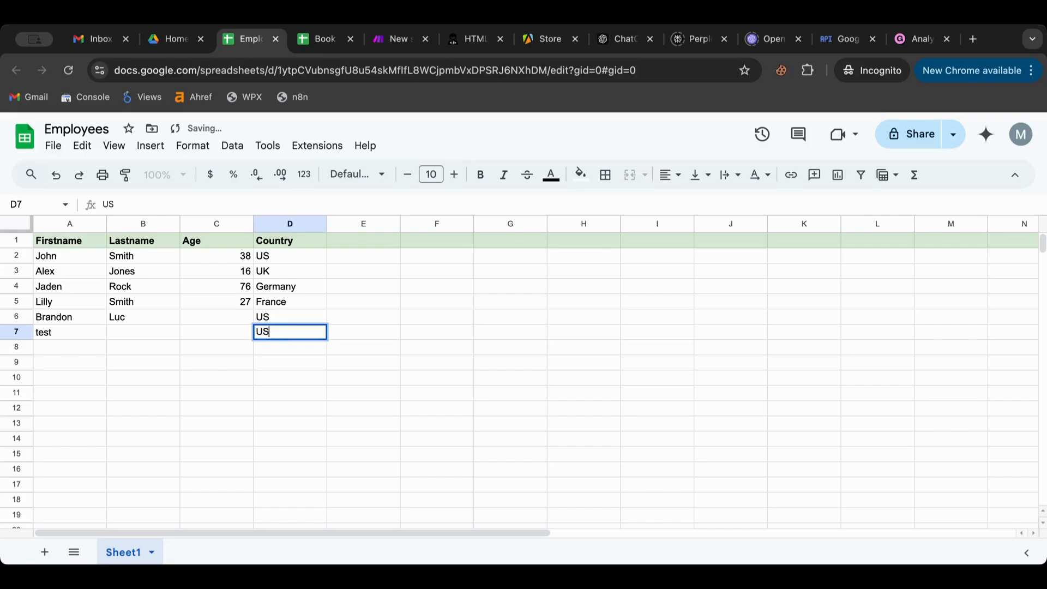
click(312, 377)
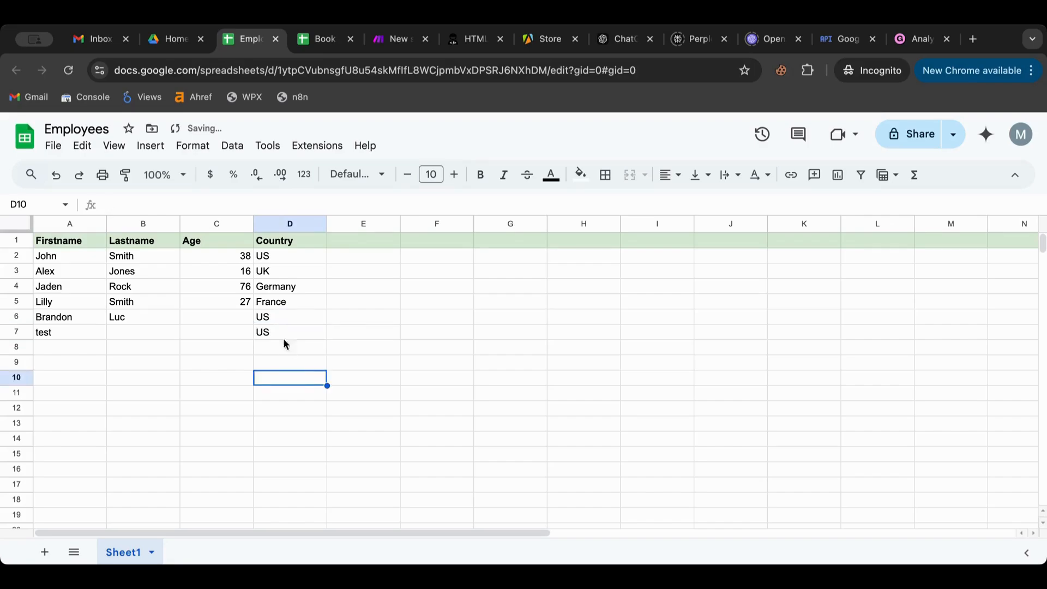
click(166, 44)
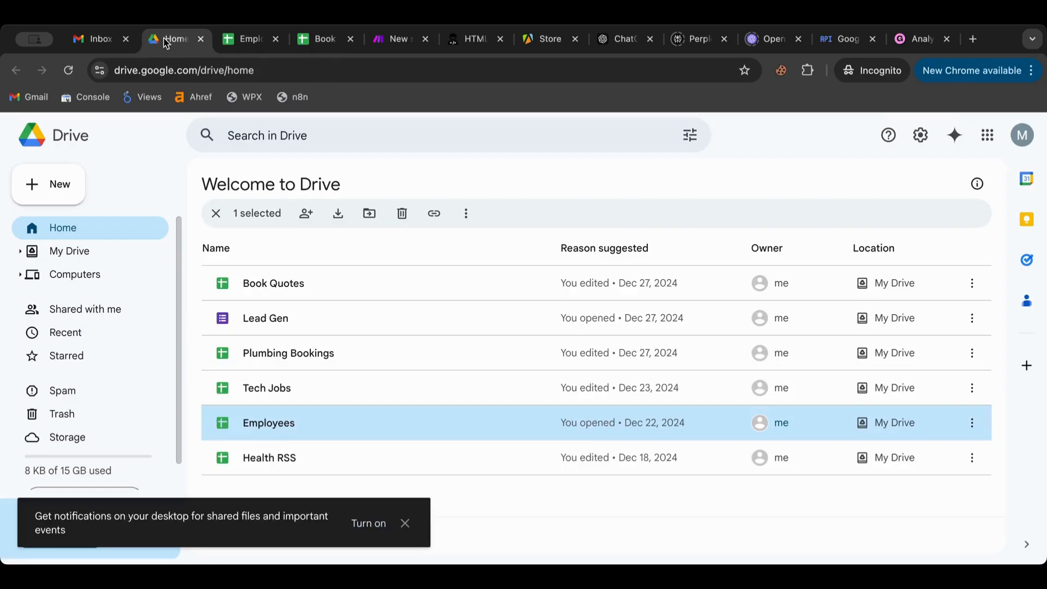
- Back in the Make editor, select and reposition Tools 4 and 6, then bring up the Flow Control modules
click(380, 48)
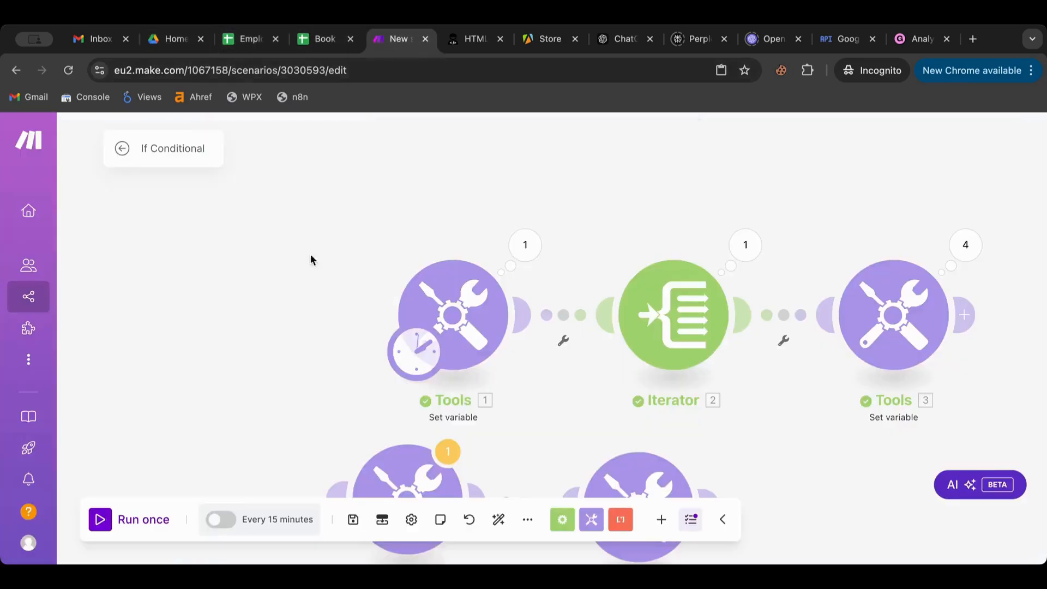
drag(279, 280, 214, 93)
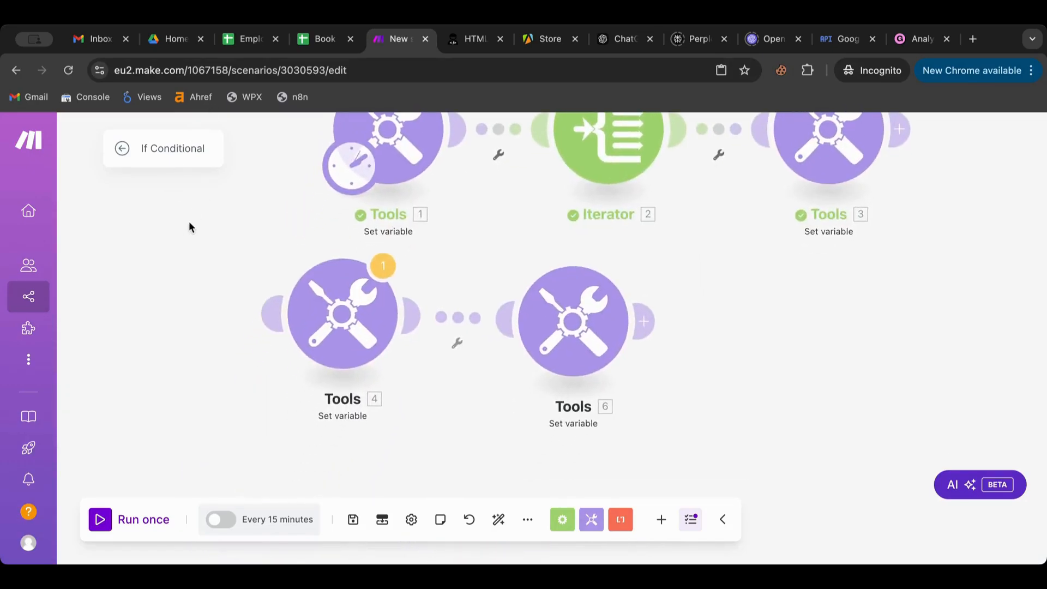
drag(189, 224, 662, 379)
drag(619, 325, 664, 336)
drag(509, 447, 372, 351)
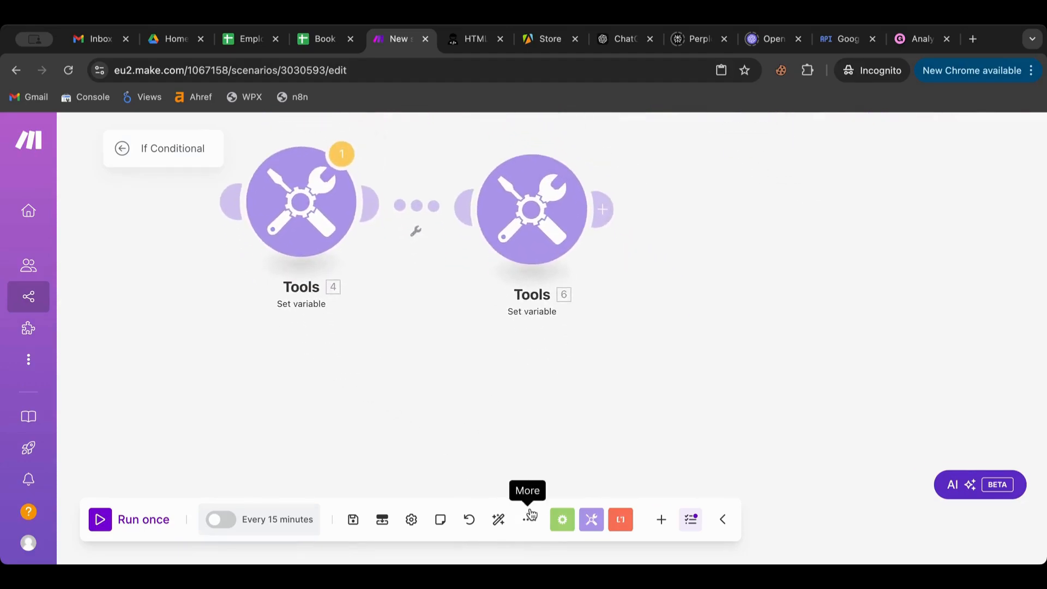
click(562, 520)
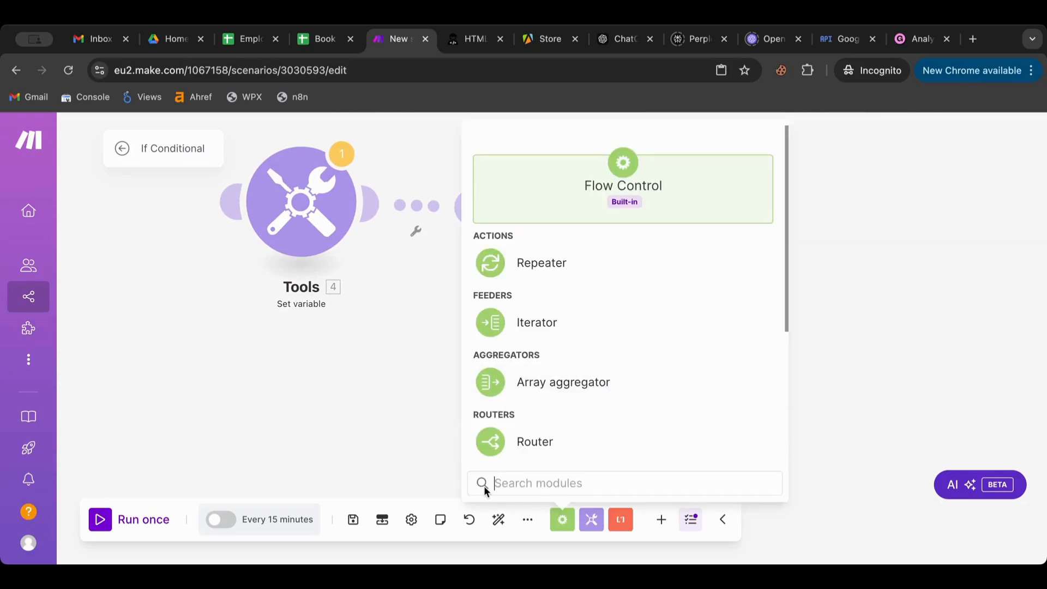
- Add a Google Sheets Search Rows module to the canvas and make it the scenario's trigger
click(662, 520)
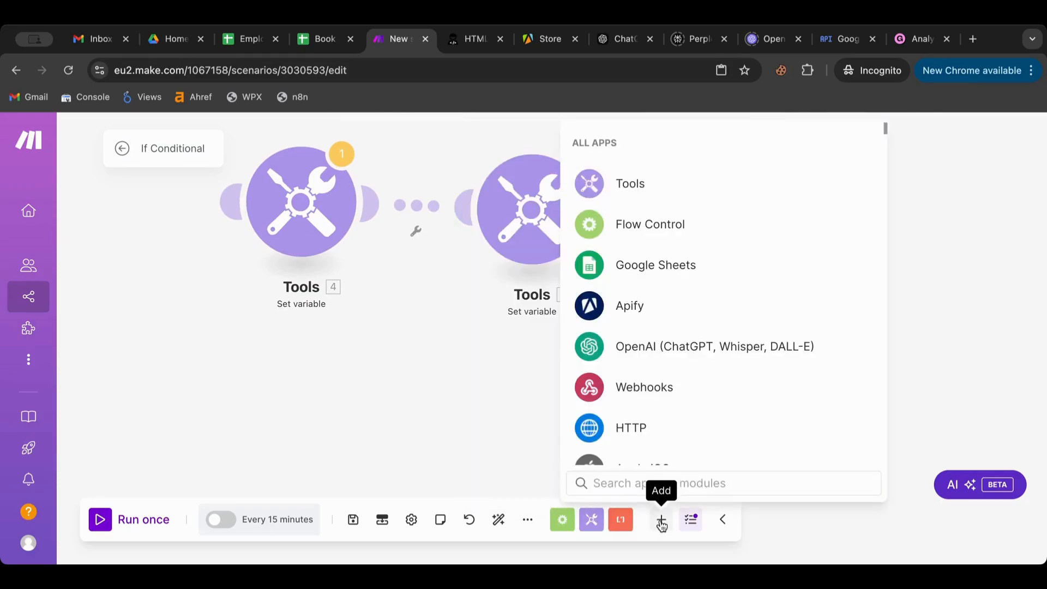
click(661, 271)
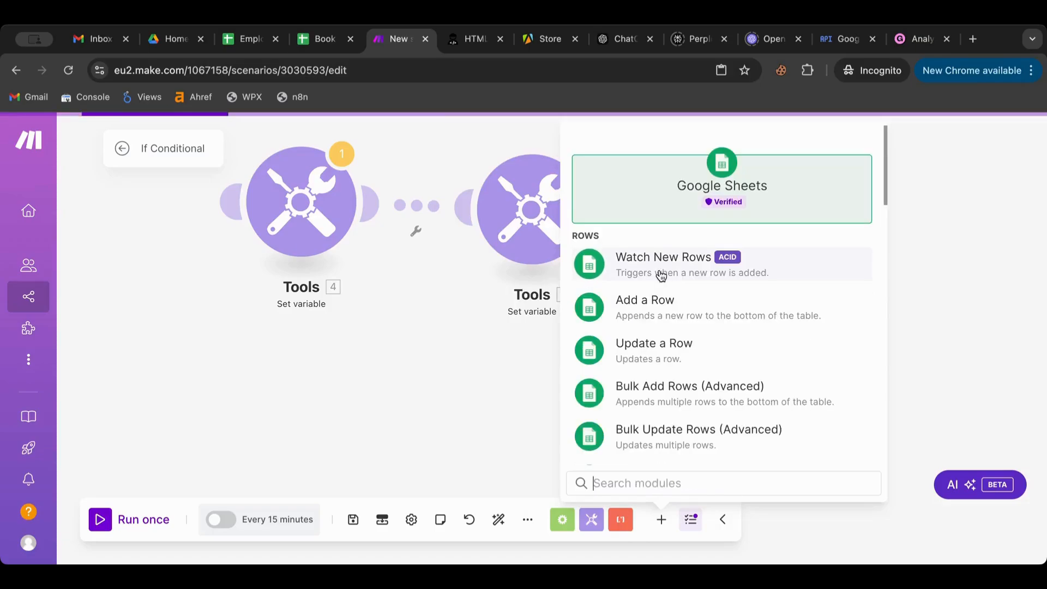
scroll(662, 320, down, 2)
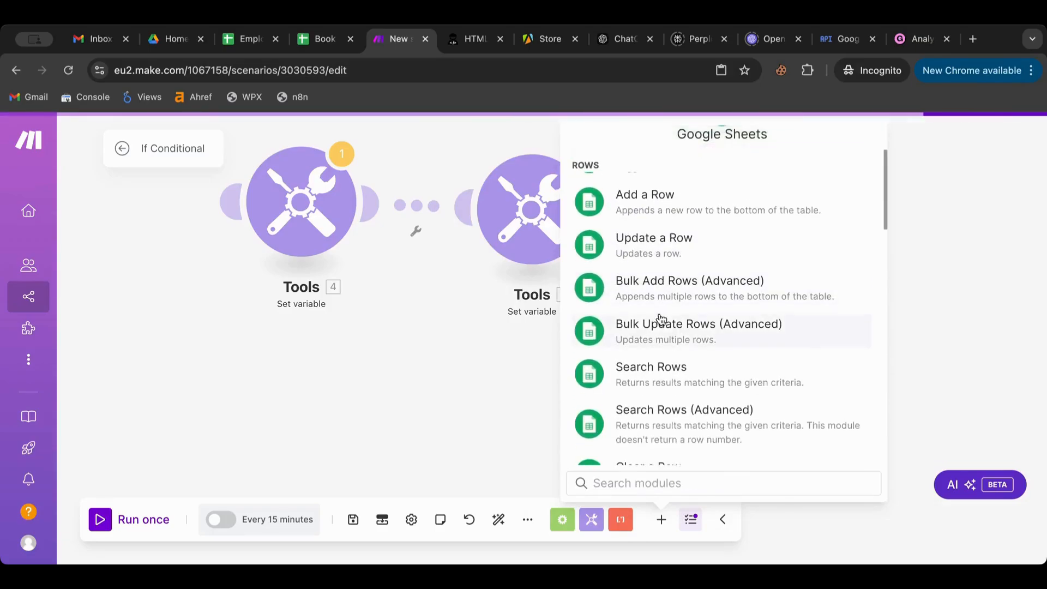
click(658, 373)
drag(656, 371, 299, 419)
scroll(398, 284, down, 5)
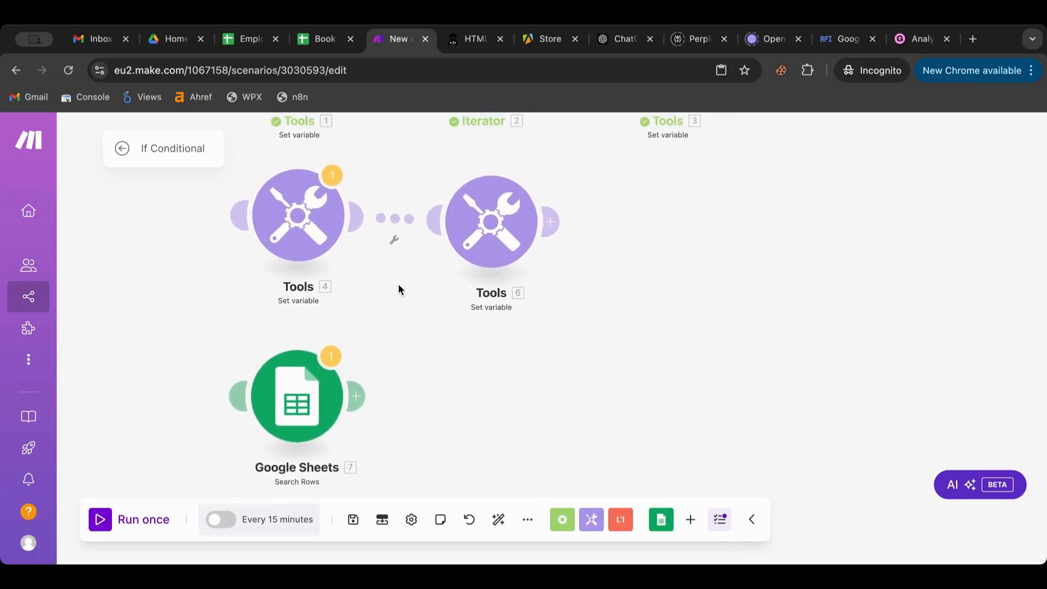
drag(284, 131, 277, 361)
- Set Search Rows to read Sheet1 of the Employees spreadsheet and confirm
click(313, 377)
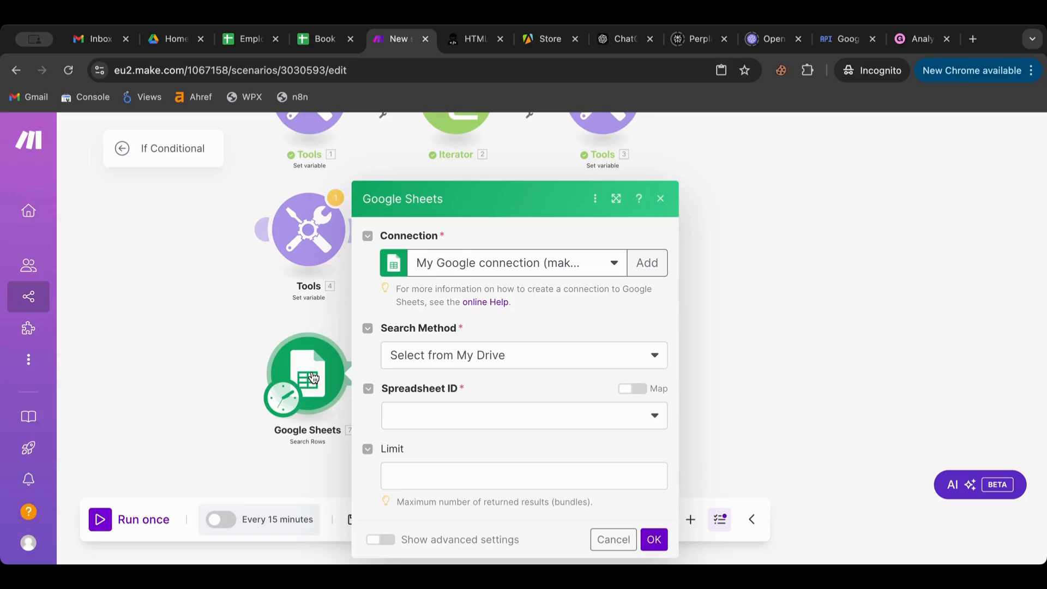
click(441, 423)
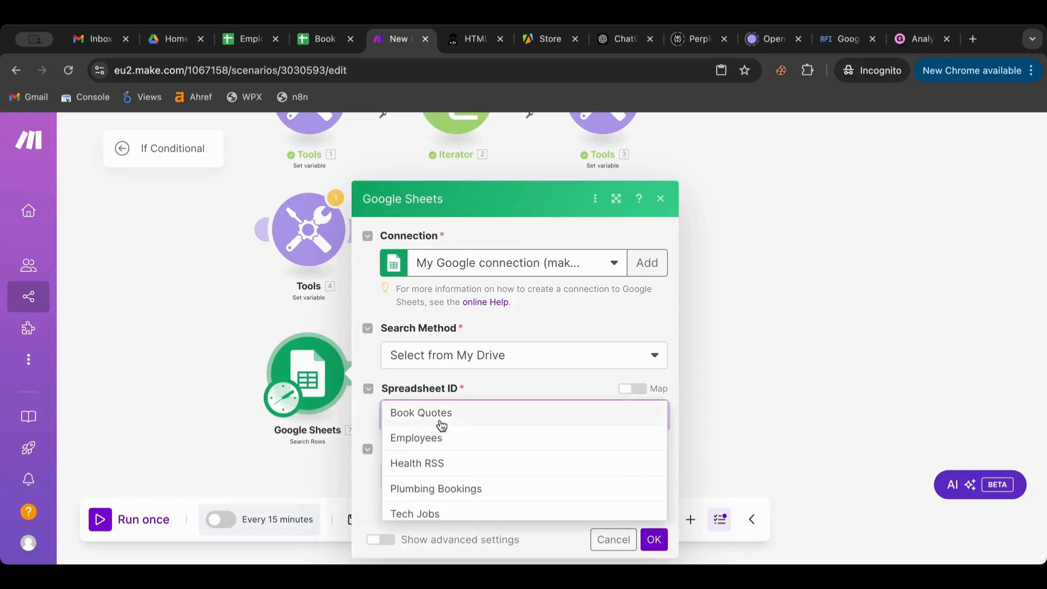
click(440, 442)
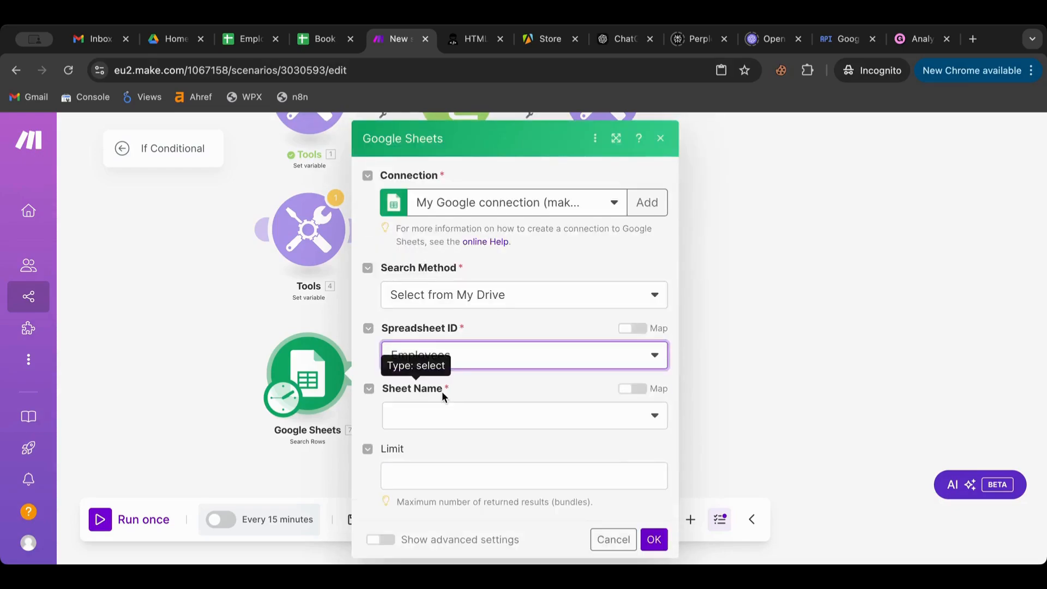
click(445, 414)
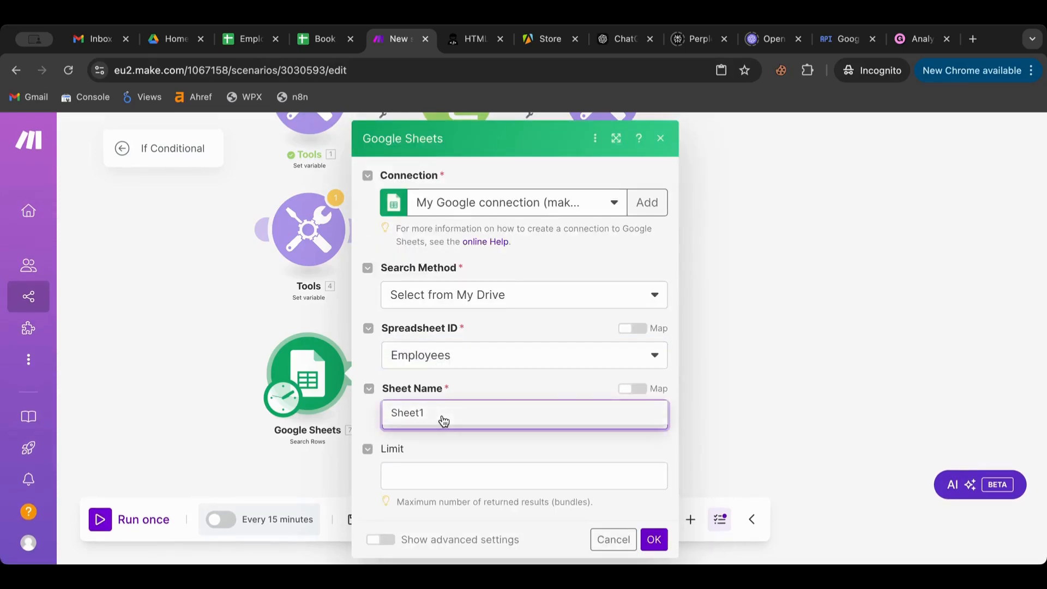
scroll(437, 388, down, 3)
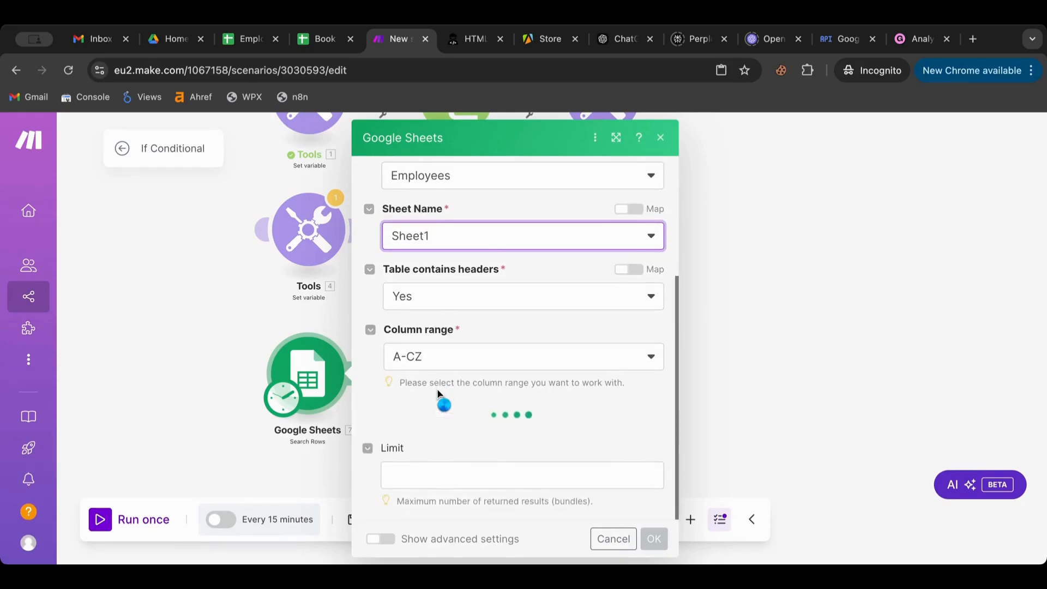
scroll(438, 388, down, 4)
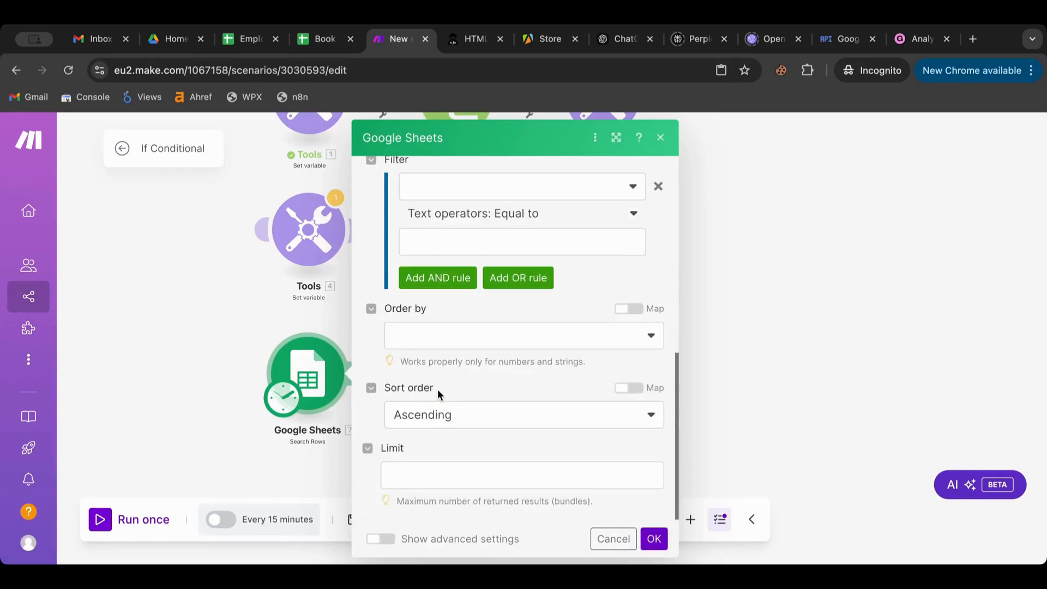
click(653, 540)
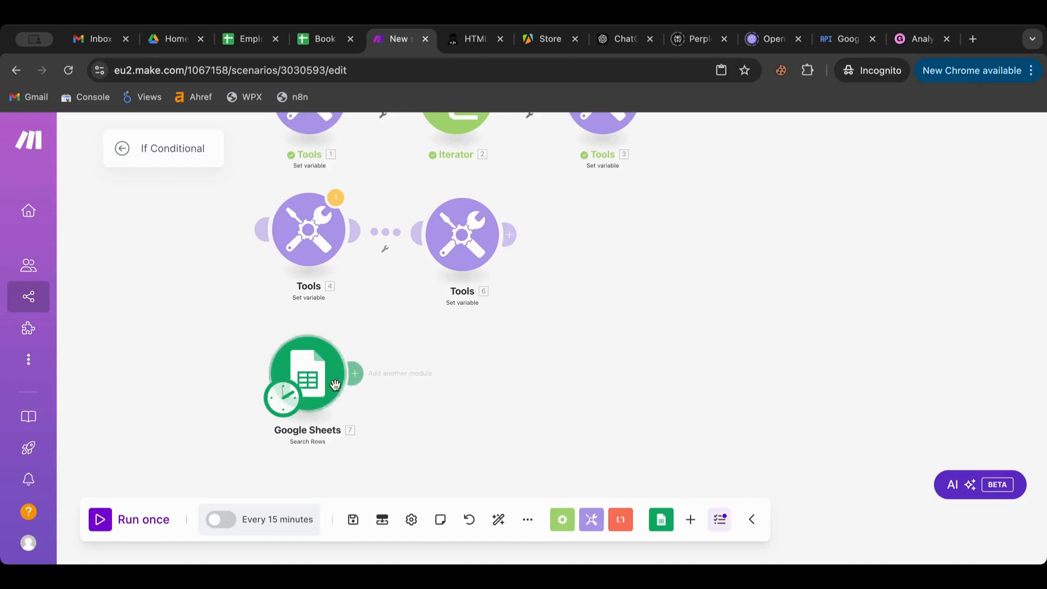
- Append a Tools Set variable module after Search Rows, then switch to the Book spreadsheet tab
click(356, 374)
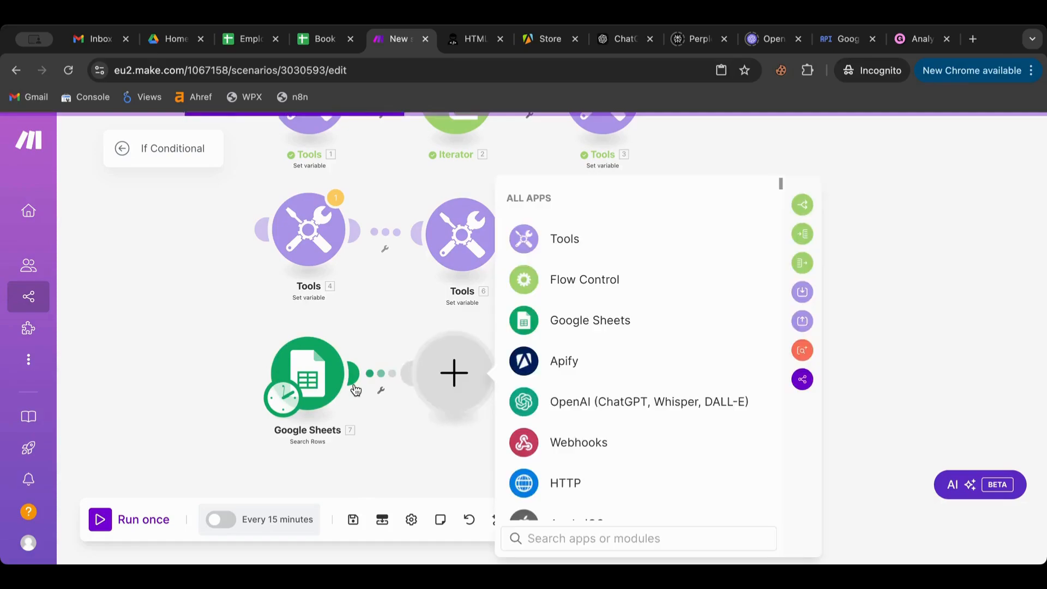
scroll(544, 357, down, 5)
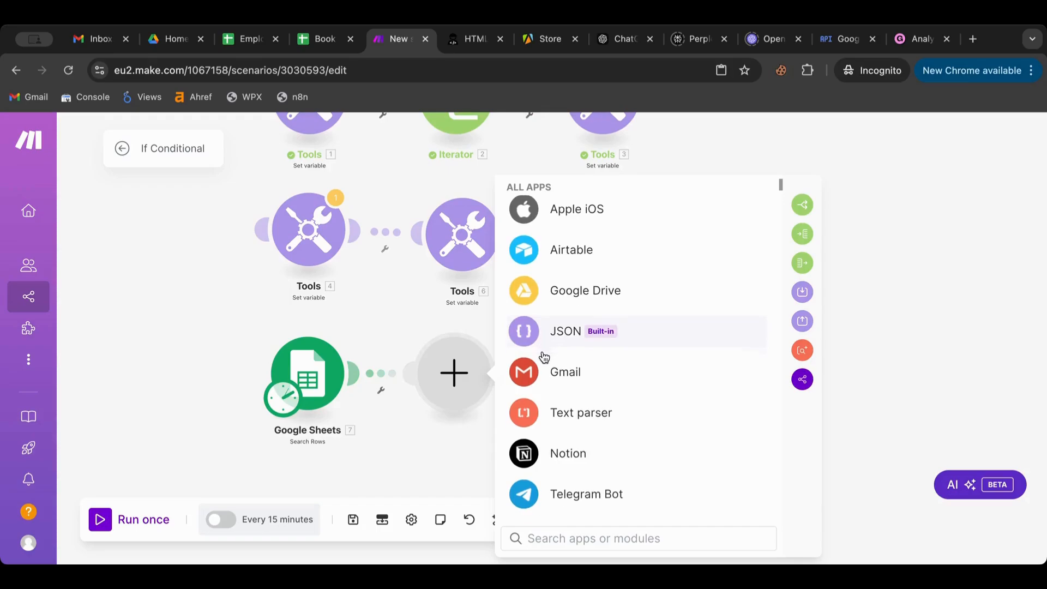
scroll(544, 358, down, 3)
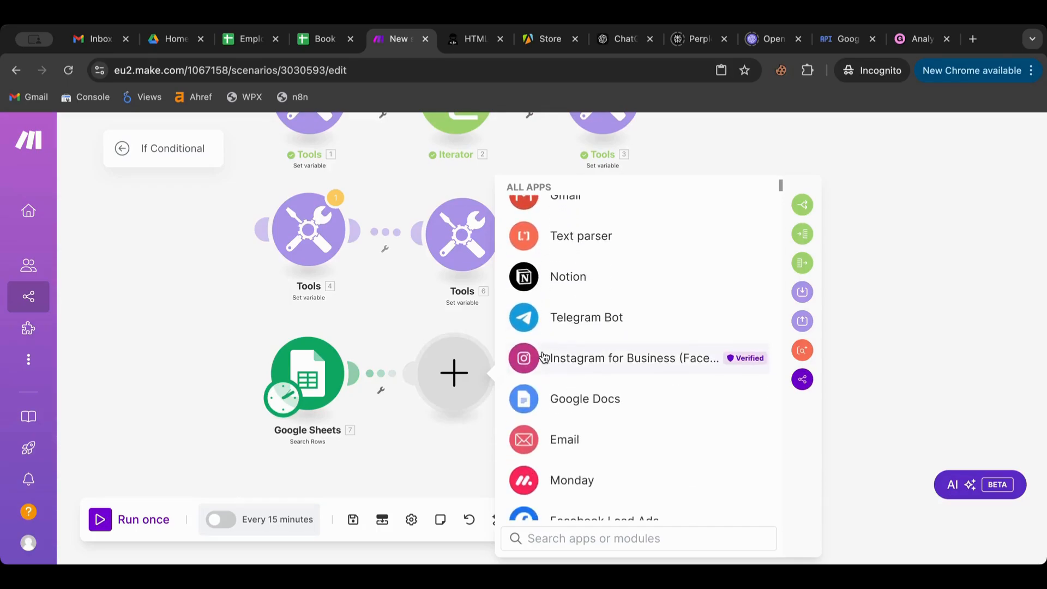
scroll(545, 437, down, 3)
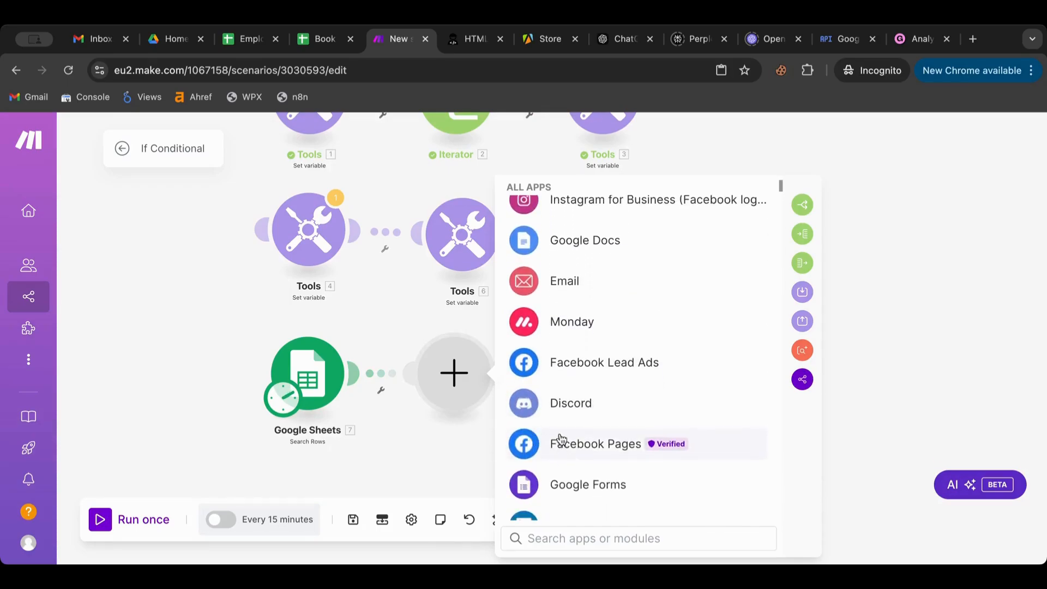
scroll(533, 385, up, 10)
click(564, 239)
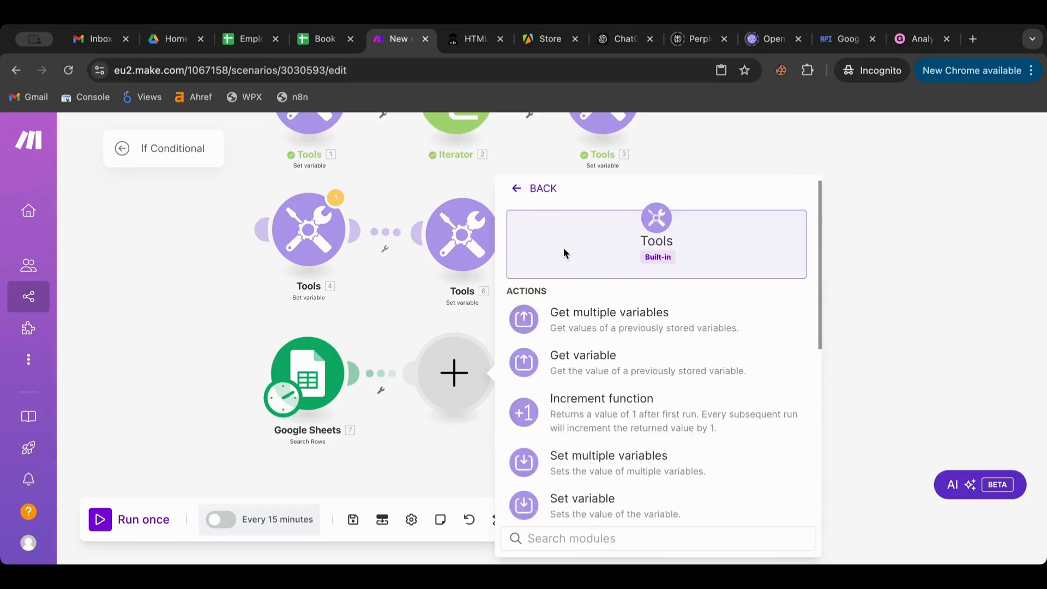
click(567, 500)
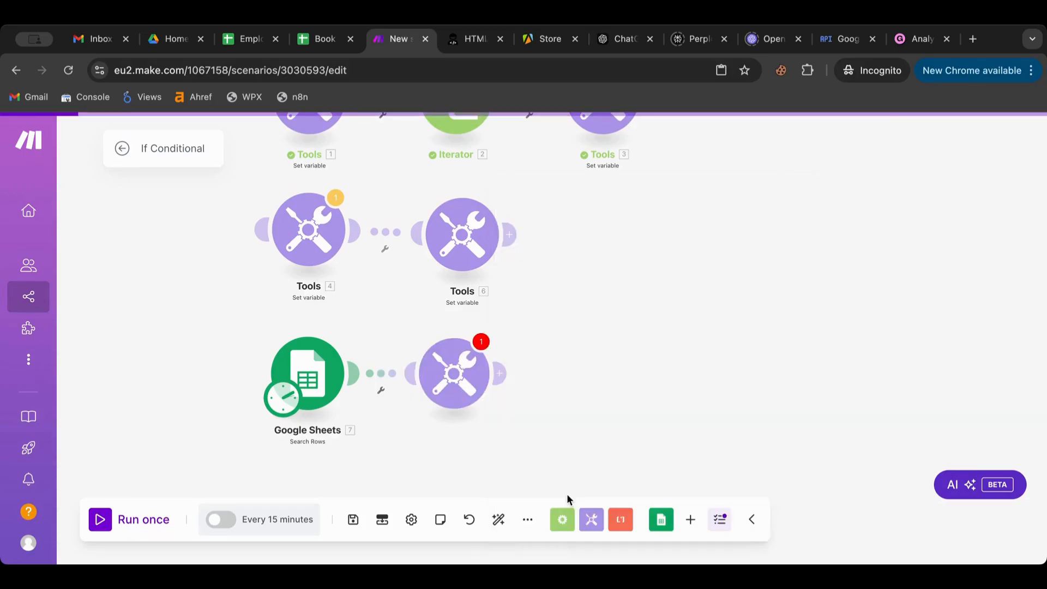
click(570, 355)
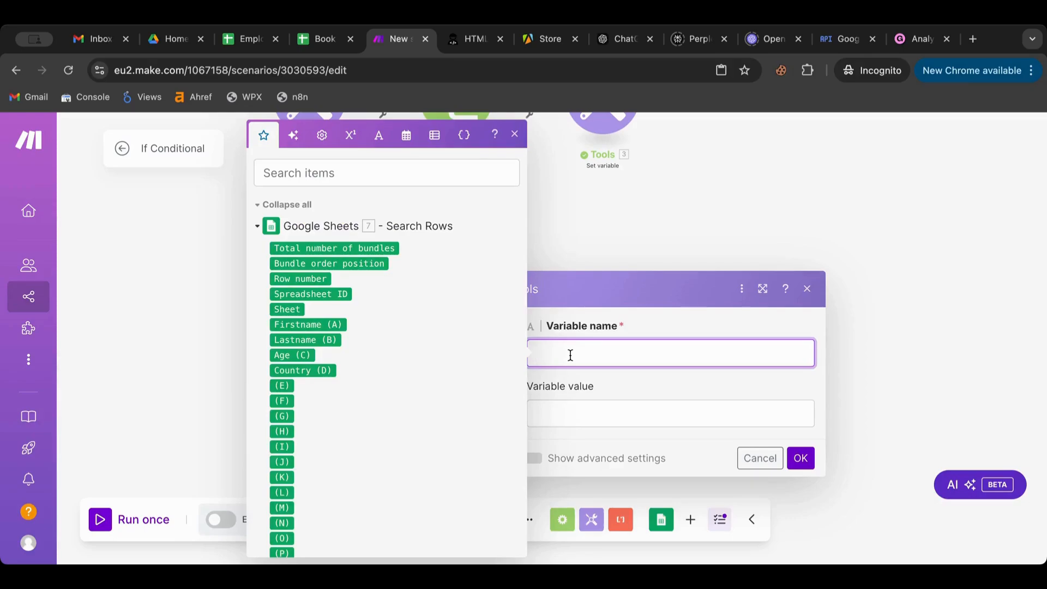
click(312, 48)
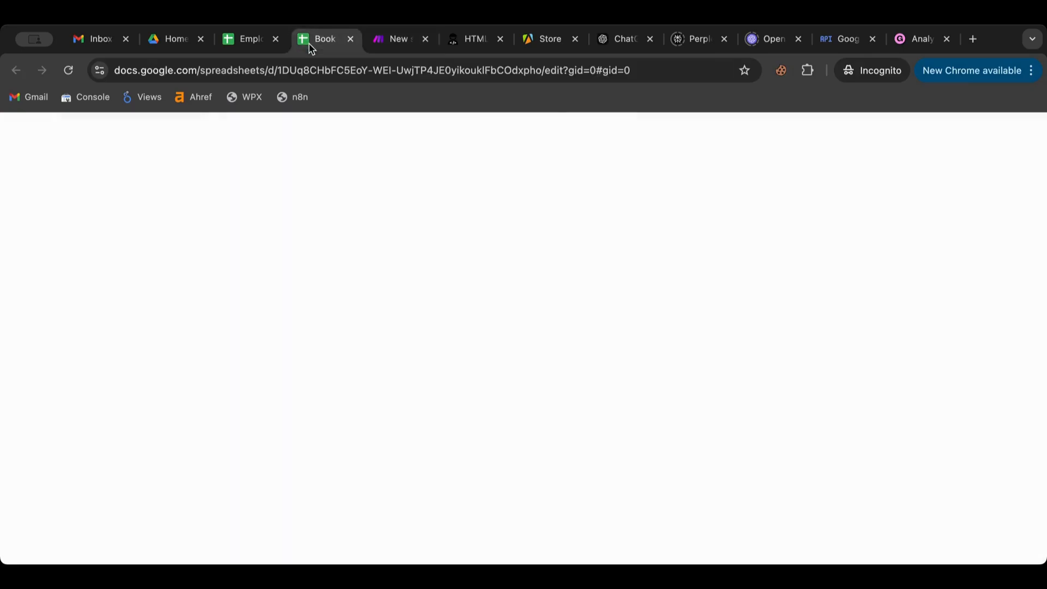
- In the Employees sheet, enter Testlastname in B7, 76 in C7 and 12 in C6, then return to Make
click(253, 44)
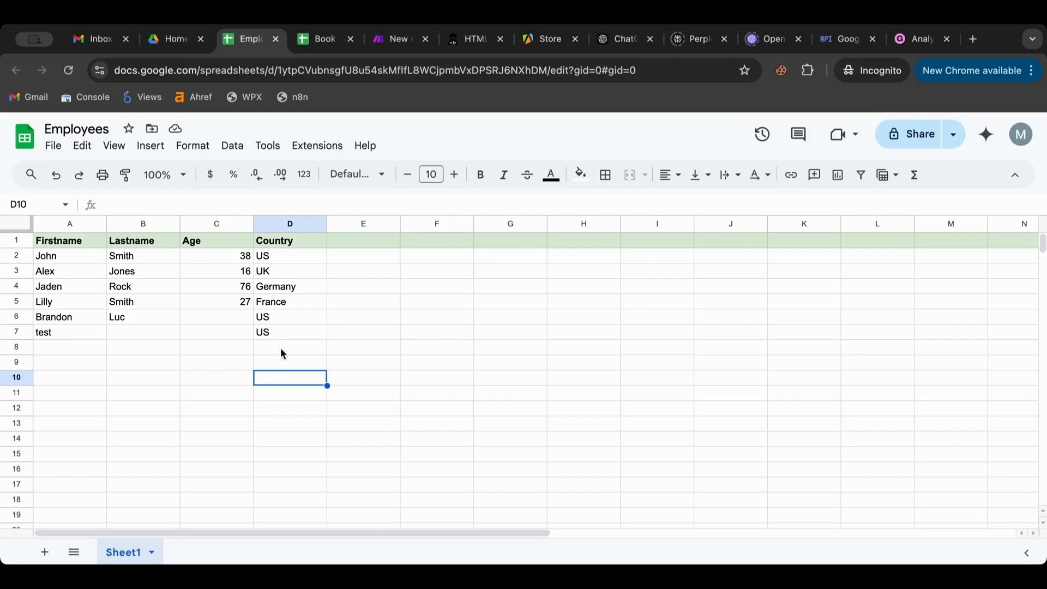
click(230, 317)
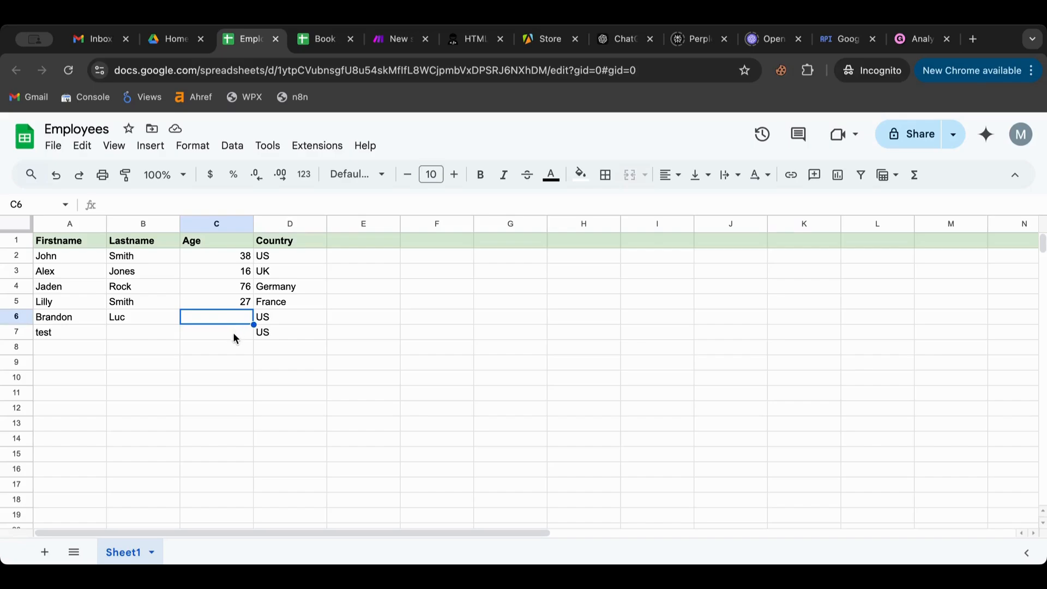
double_click(157, 334)
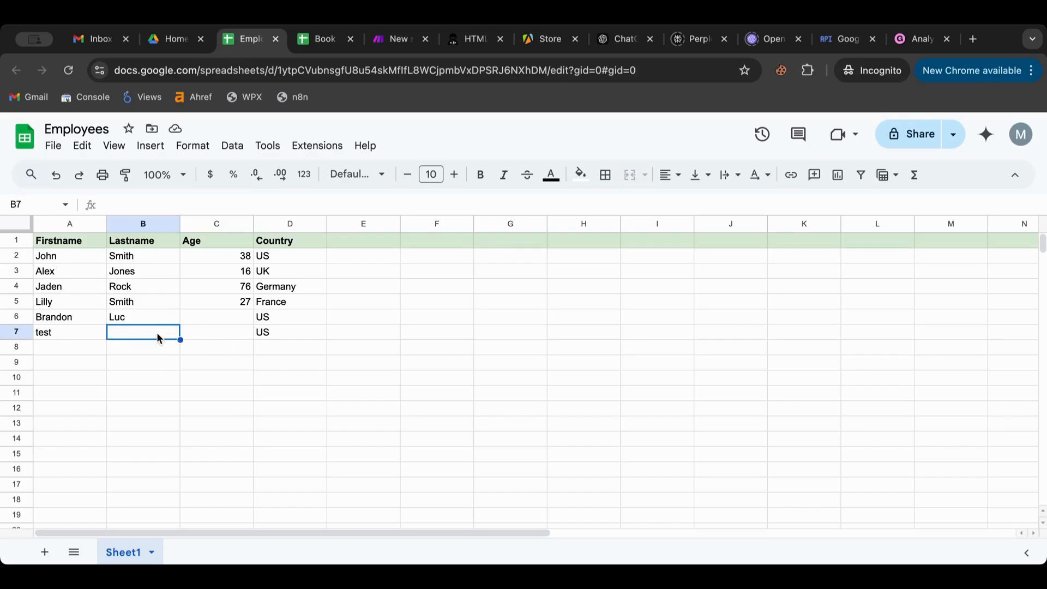
text(Test)
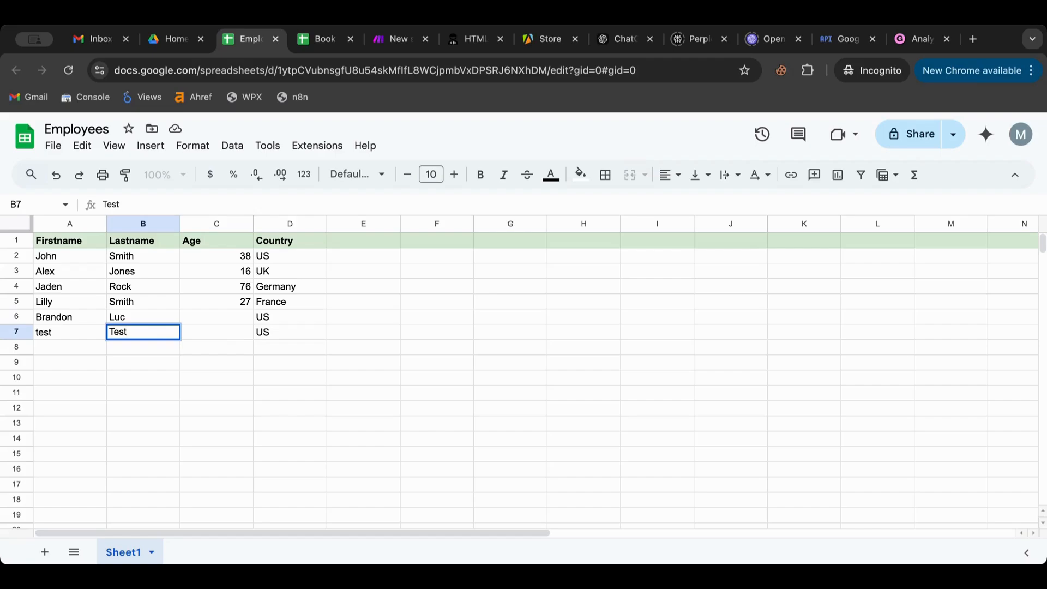
text(lastname)
click(214, 338)
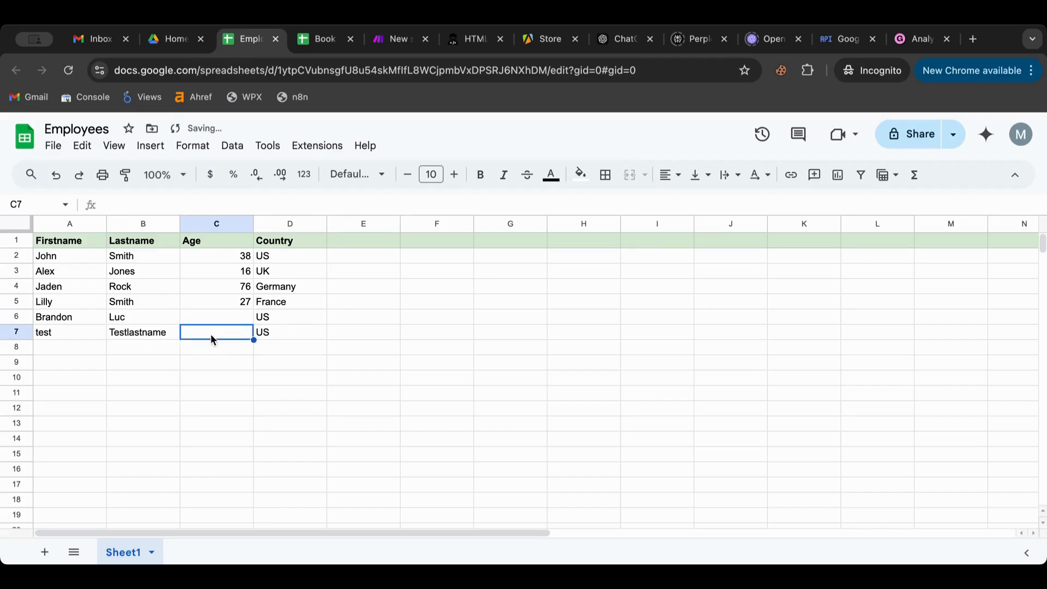
double_click(213, 336)
text(76)
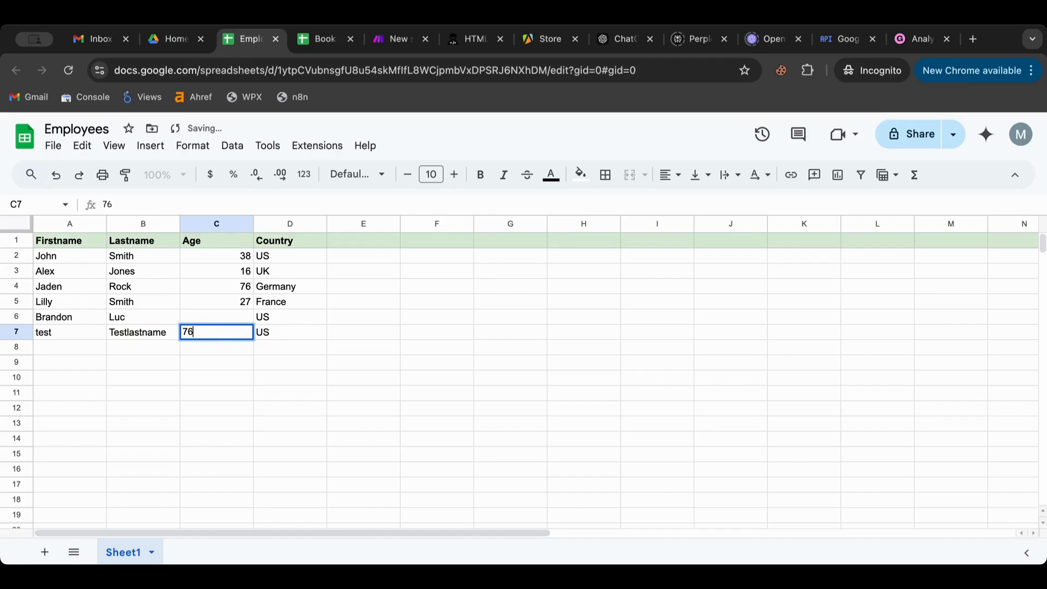
click(357, 384)
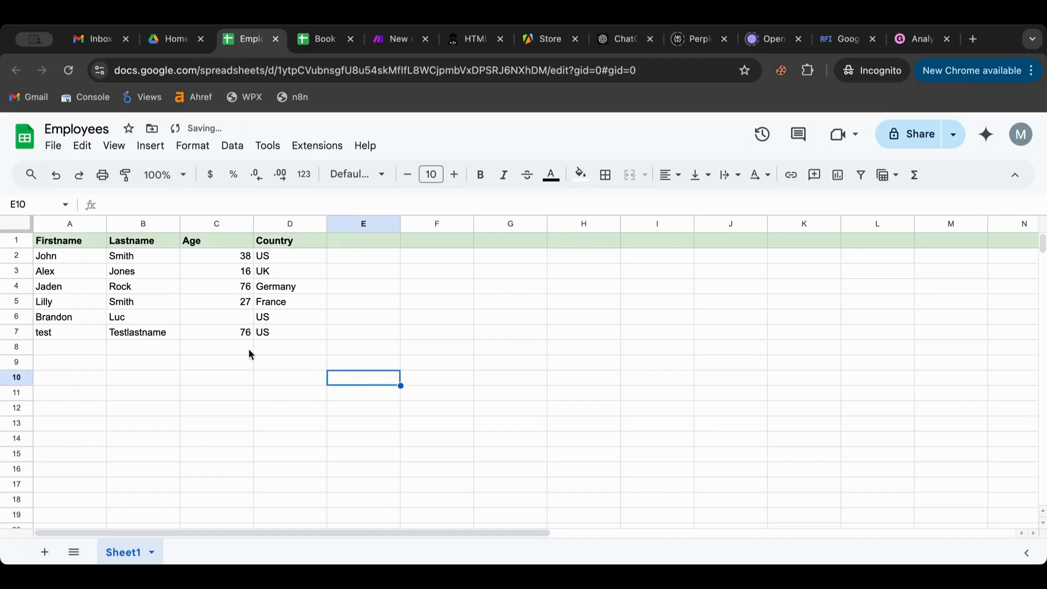
double_click(229, 316)
text(12)
click(394, 351)
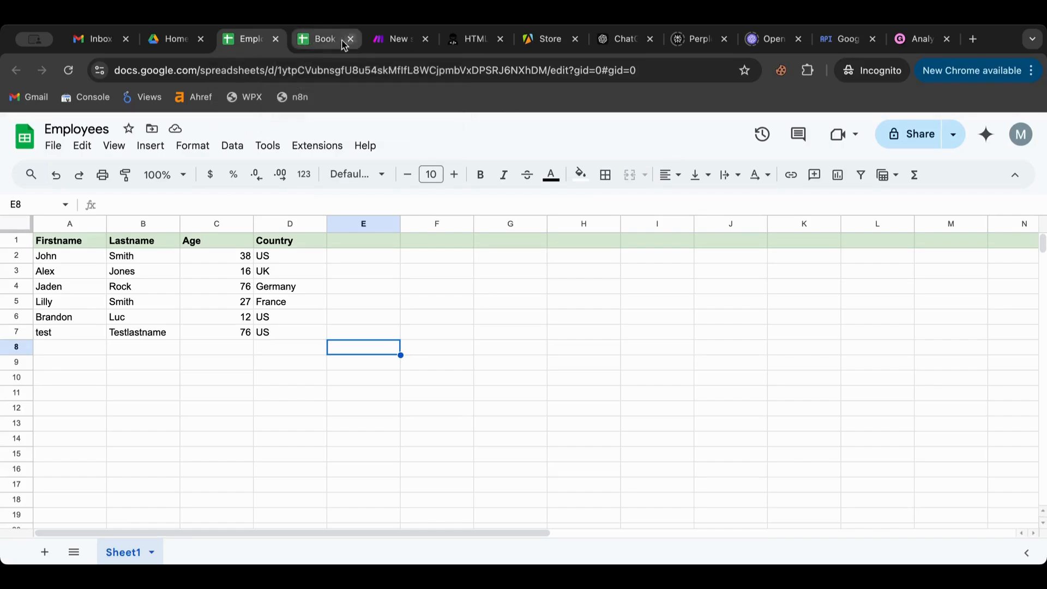
click(382, 43)
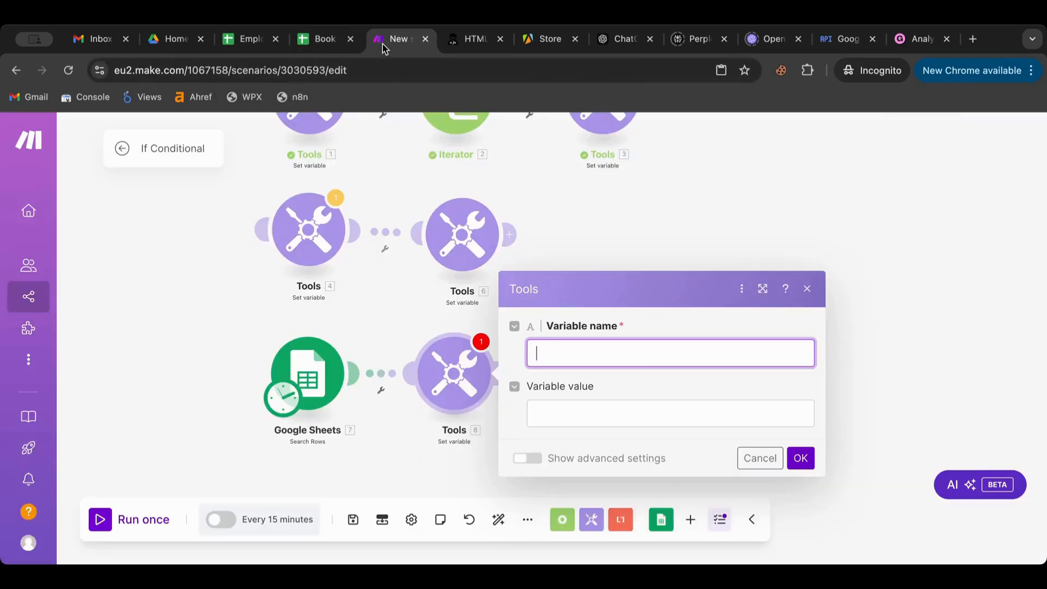
- Name the Set variable module's variable 'Age Group' and close its settings
click(554, 355)
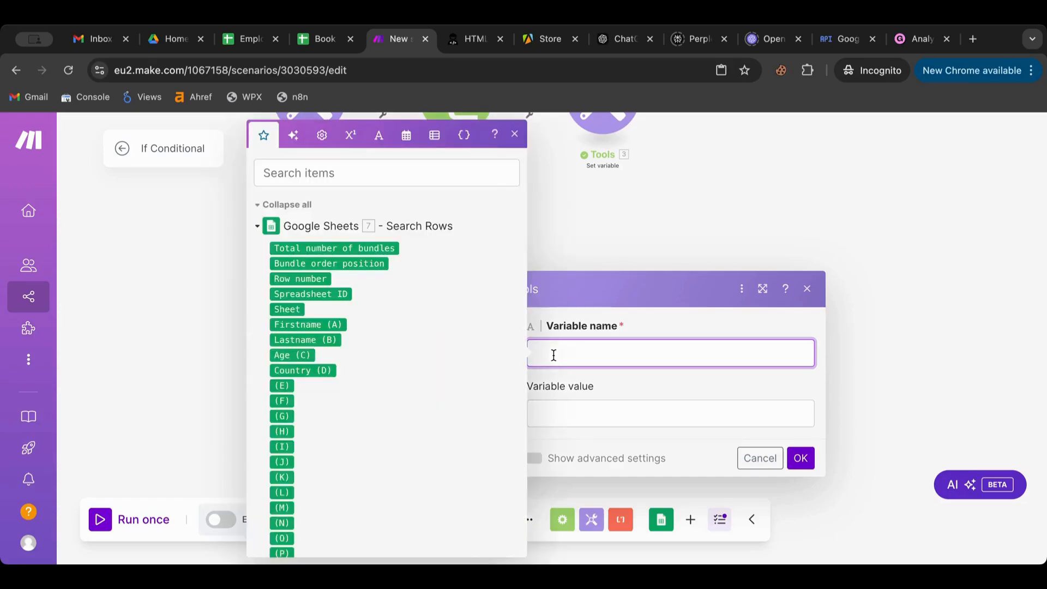
text(Age AA)
text(Group)
click(581, 417)
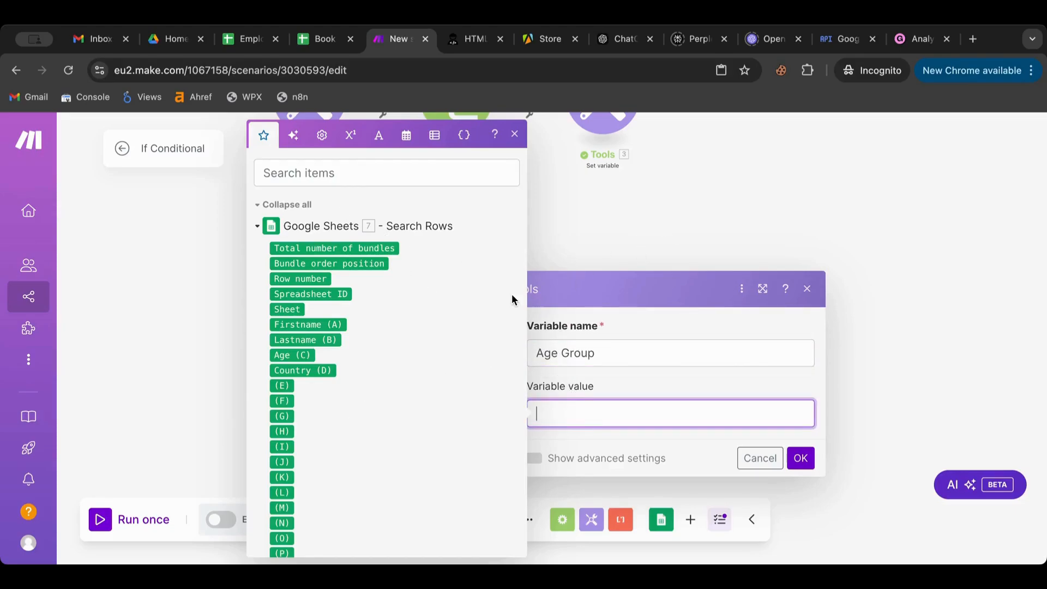
click(594, 216)
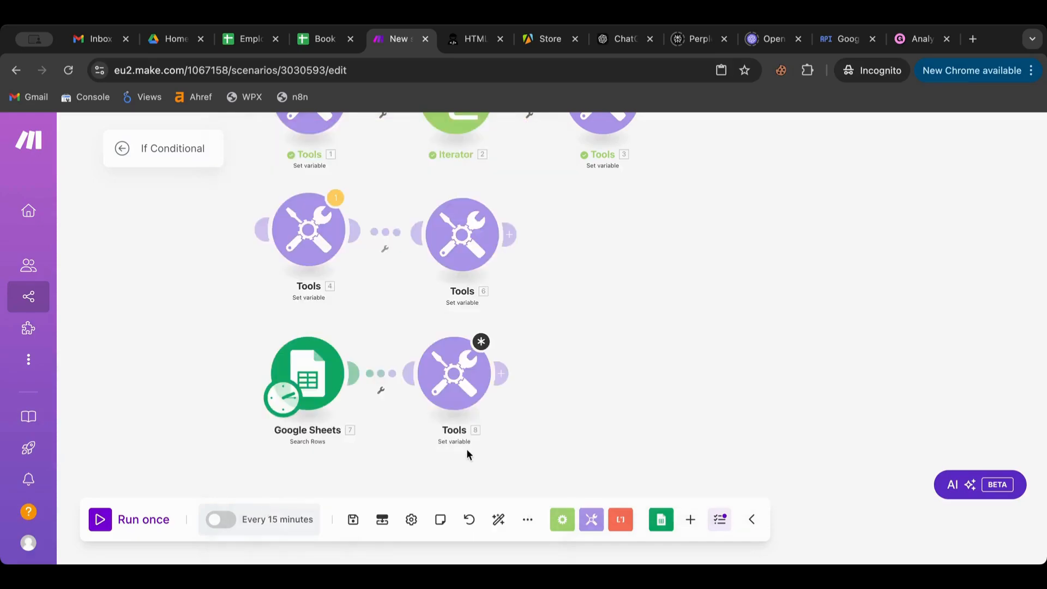
click(454, 375)
click(800, 459)
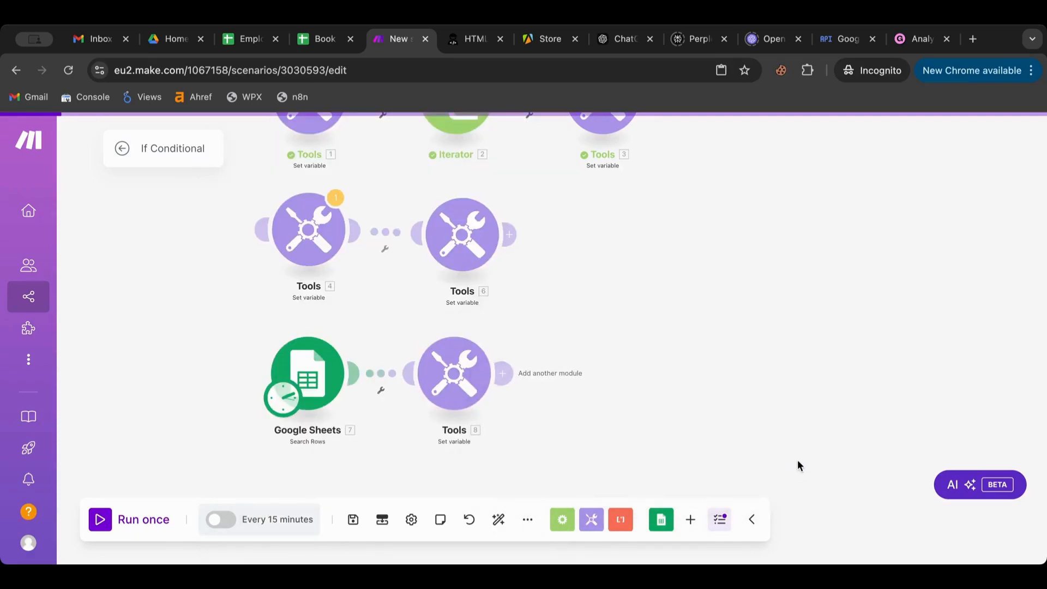
- Run the scenario once, review the six rows Search Rows returned, and reopen the variable's settings
click(97, 518)
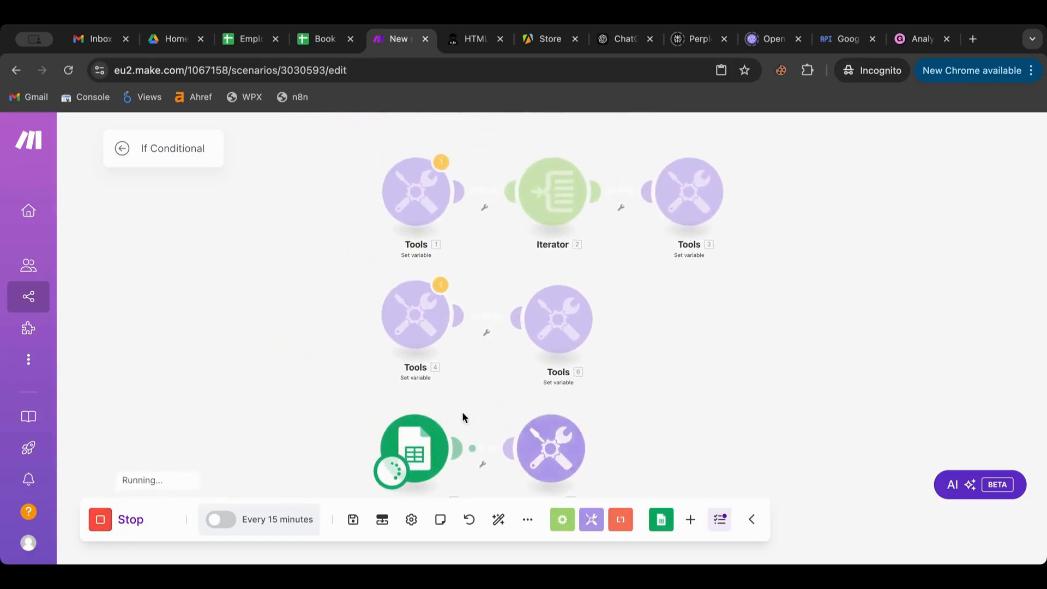
click(461, 409)
scroll(555, 377, down, 6)
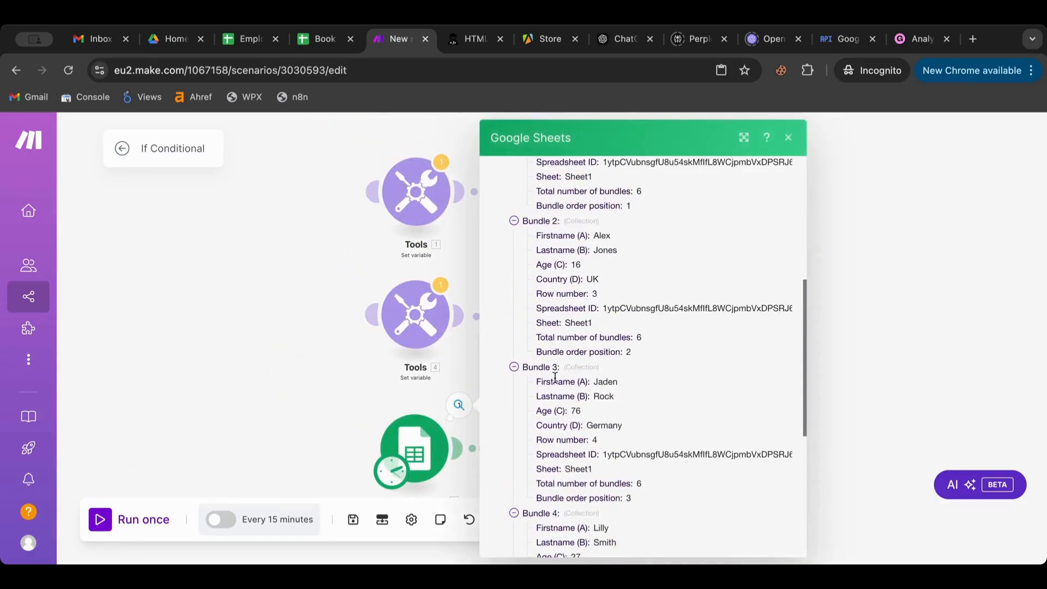
scroll(554, 378, down, 6)
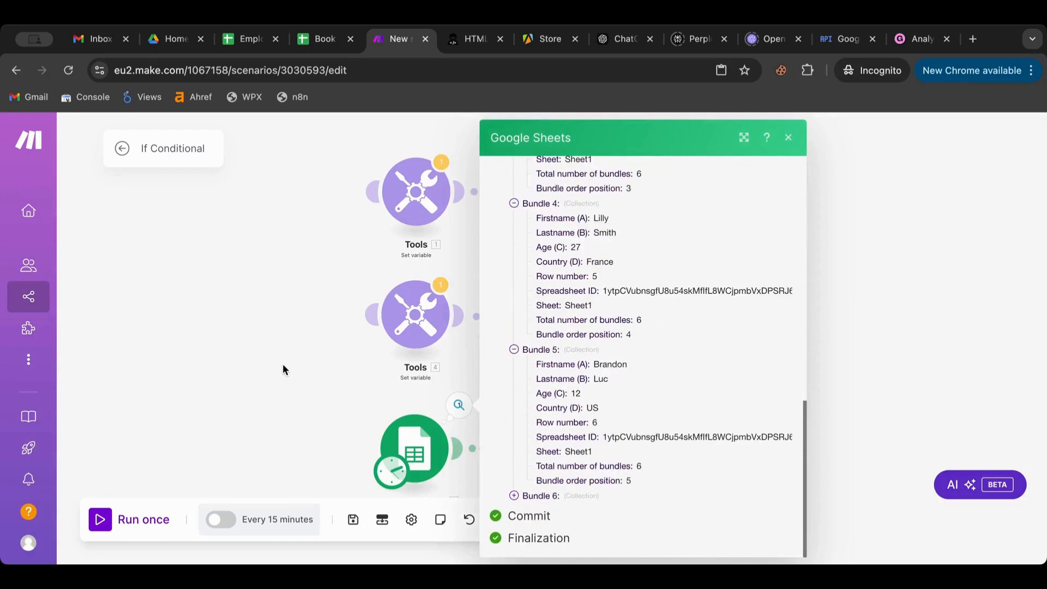
click(305, 369)
click(553, 436)
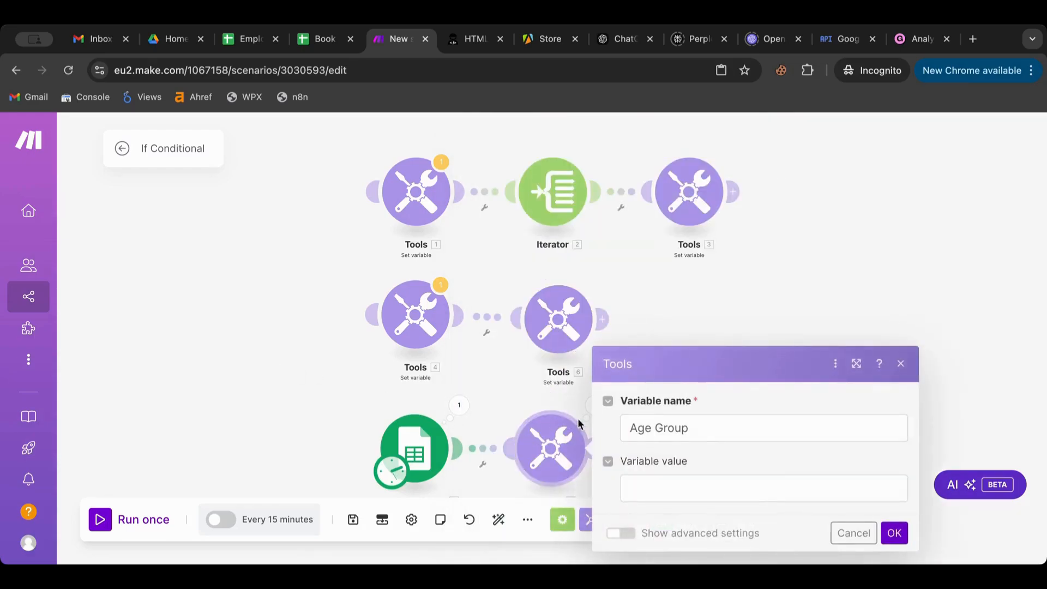
- Map 7. Age (C) into the variable value and wrap it in an if() function
click(652, 496)
scroll(509, 383, down, 3)
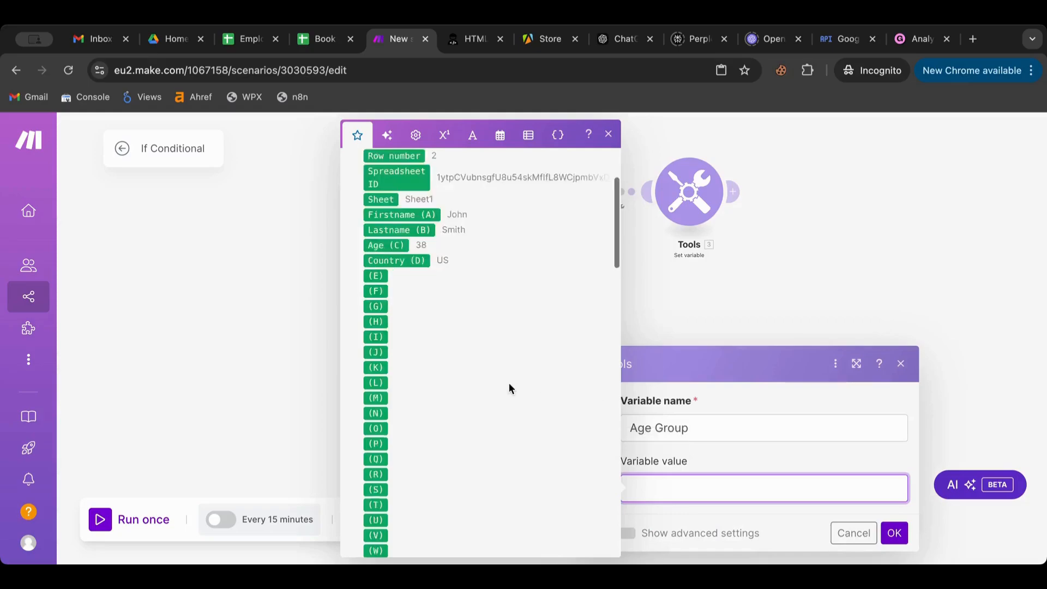
scroll(509, 385, up, 3)
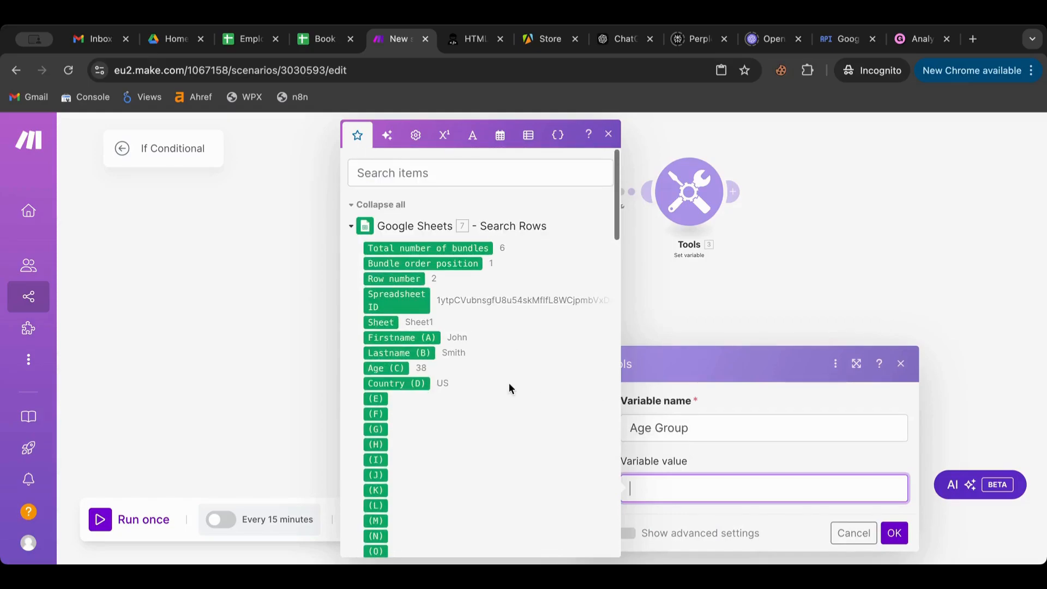
click(397, 369)
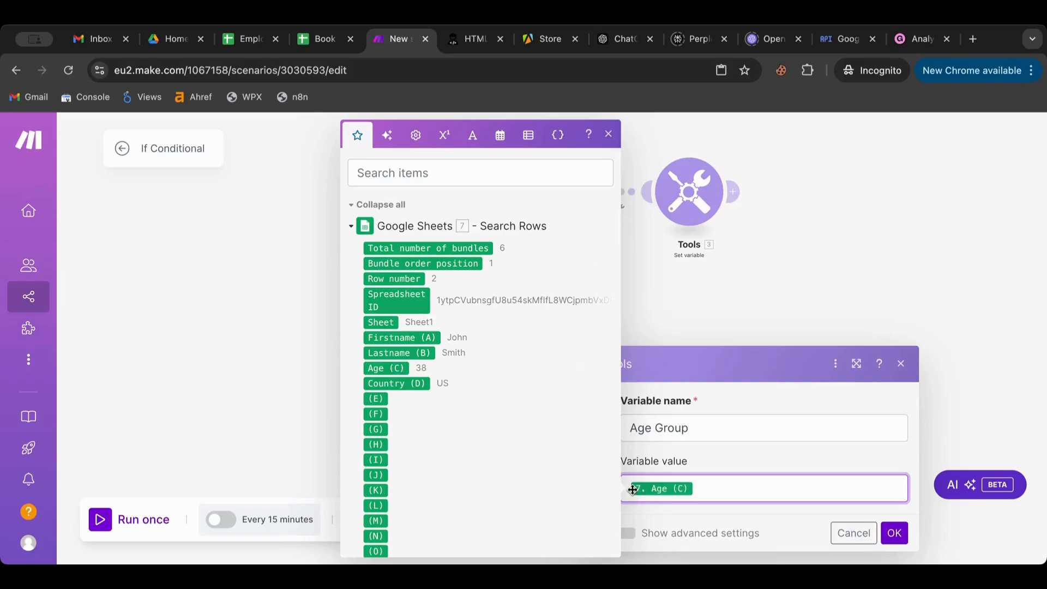
click(473, 135)
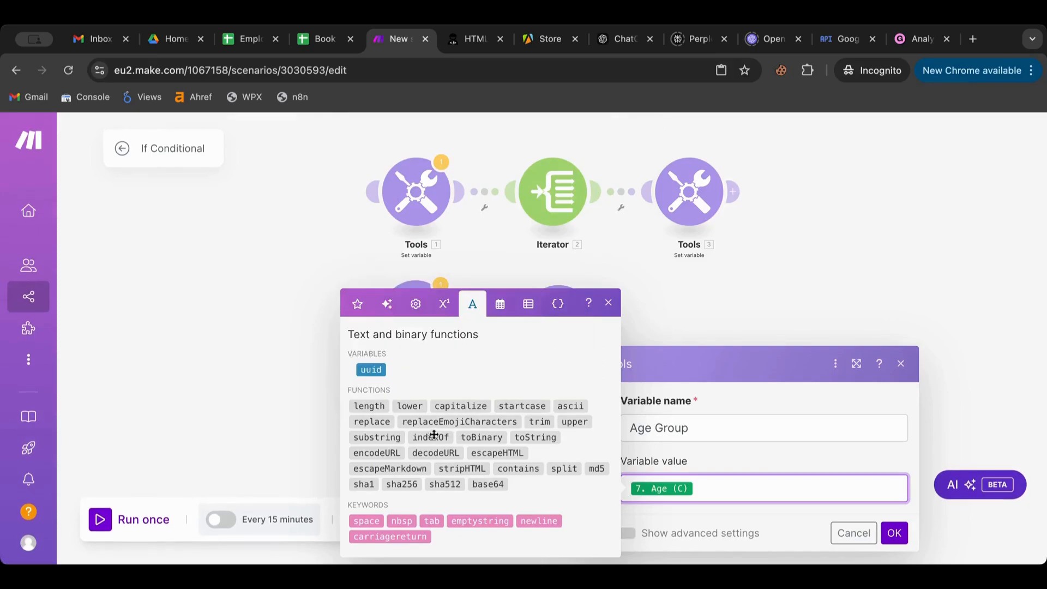
click(416, 303)
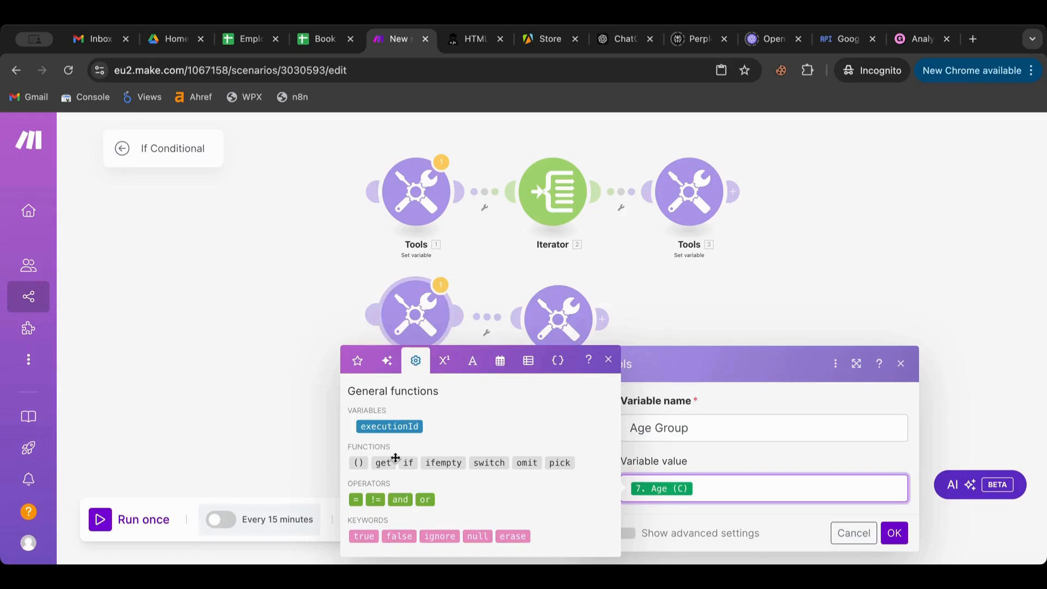
click(404, 463)
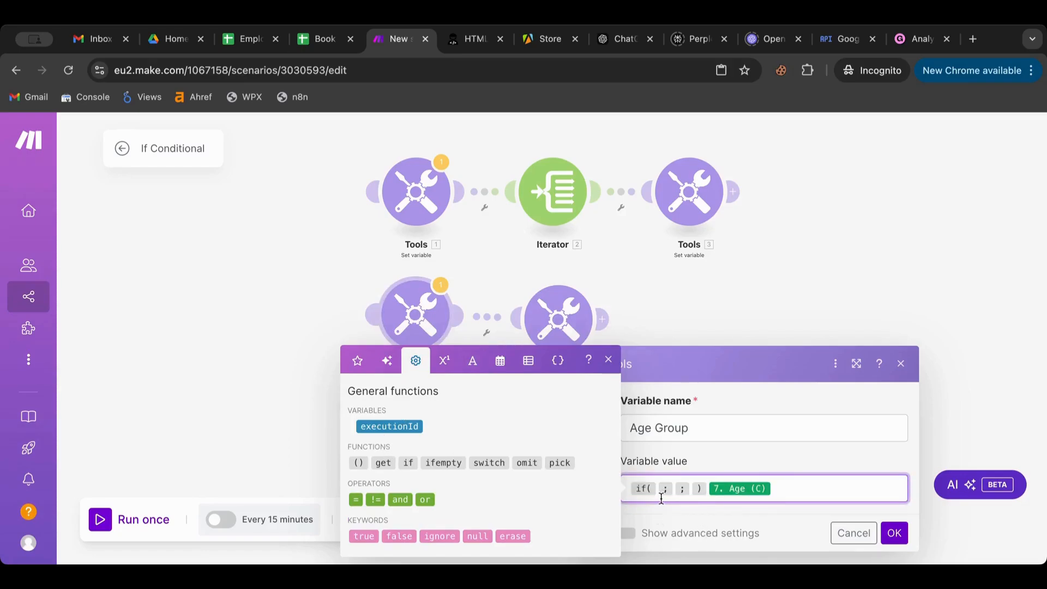
drag(716, 490, 656, 489)
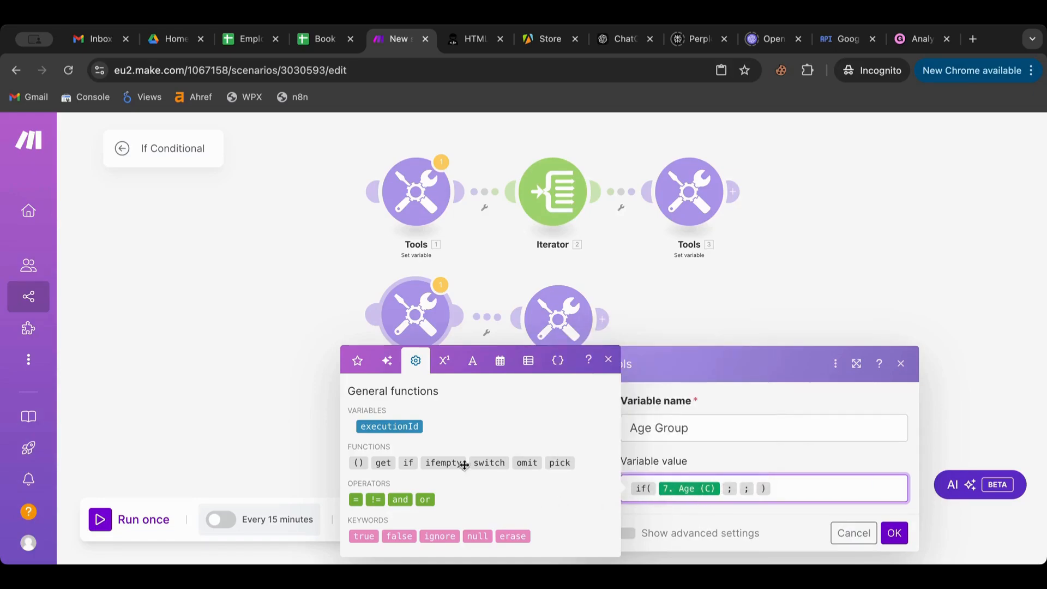
- Make the if condition Age (C) <= 20 with Teen as the true result
click(444, 365)
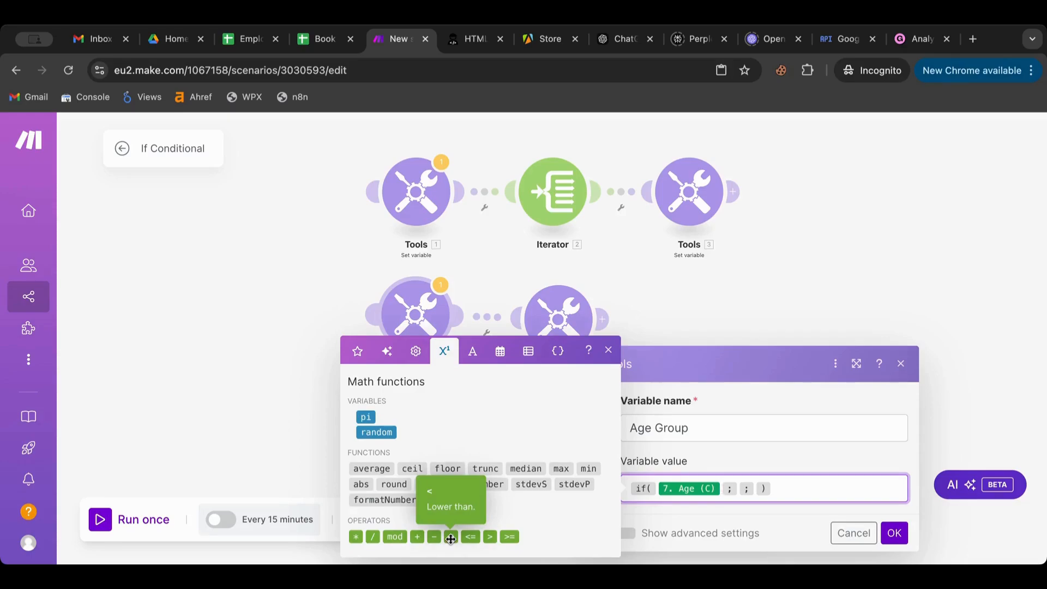
click(451, 538)
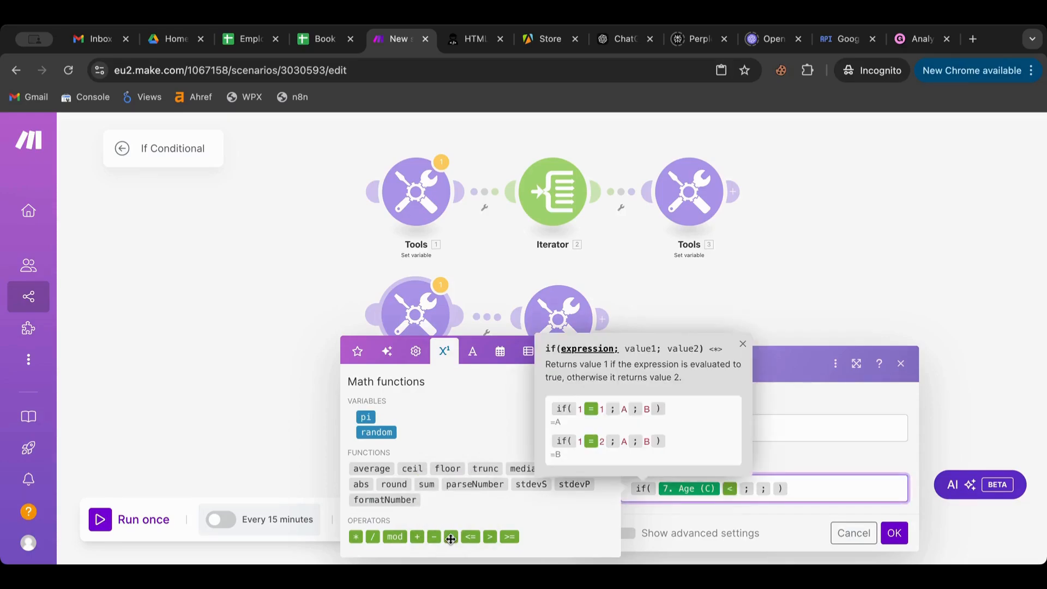
key(BackSpace)
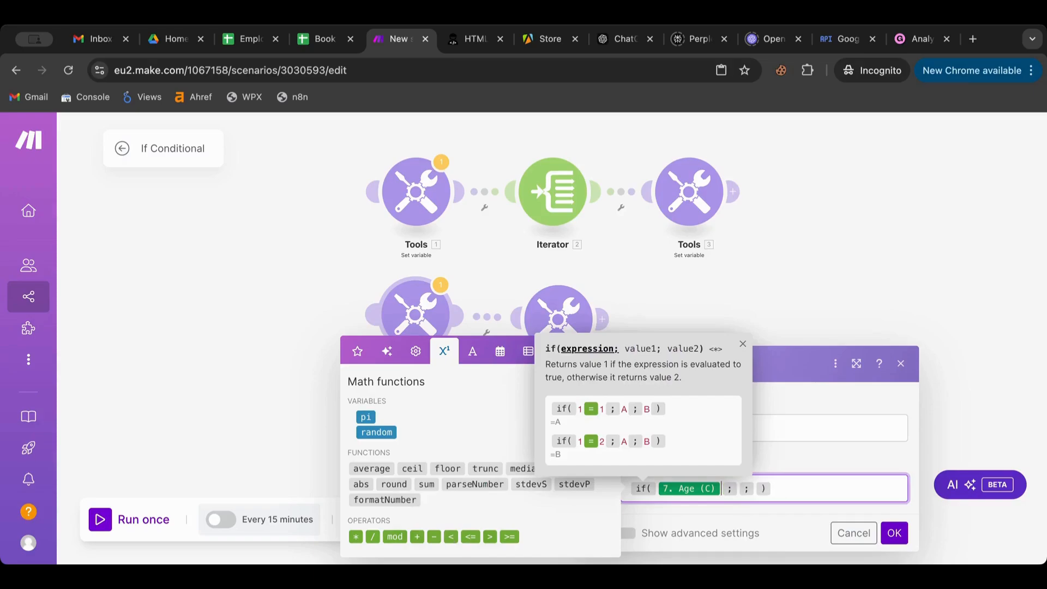
click(471, 538)
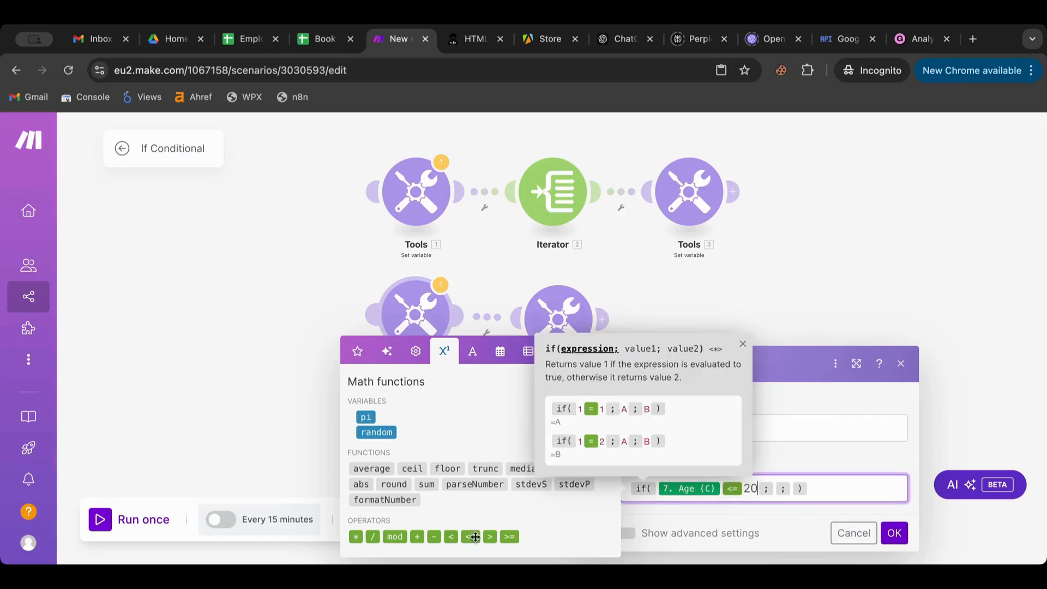
text(20)
click(775, 490)
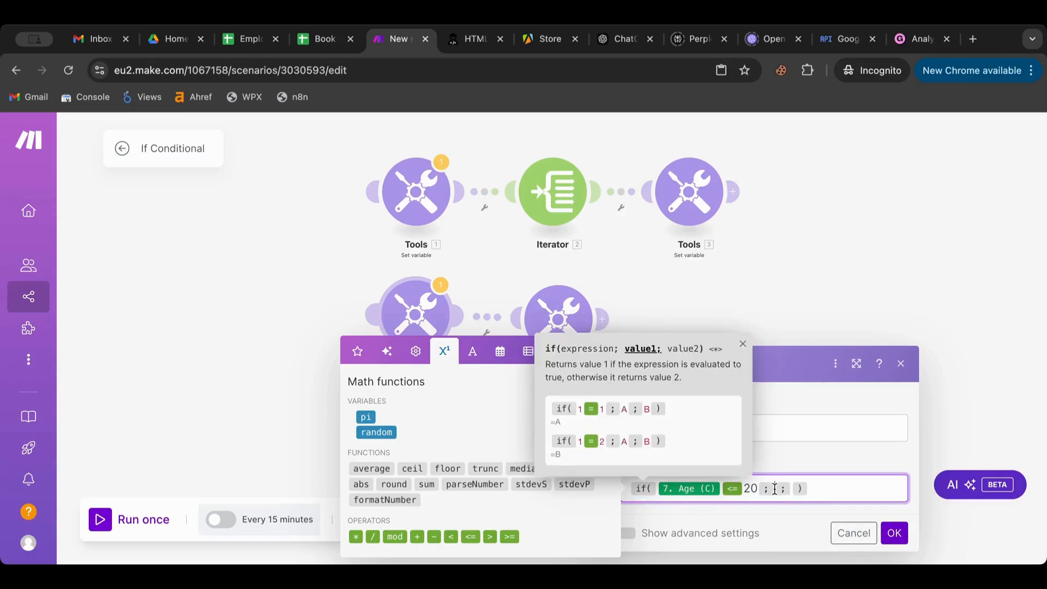
text(Teen)
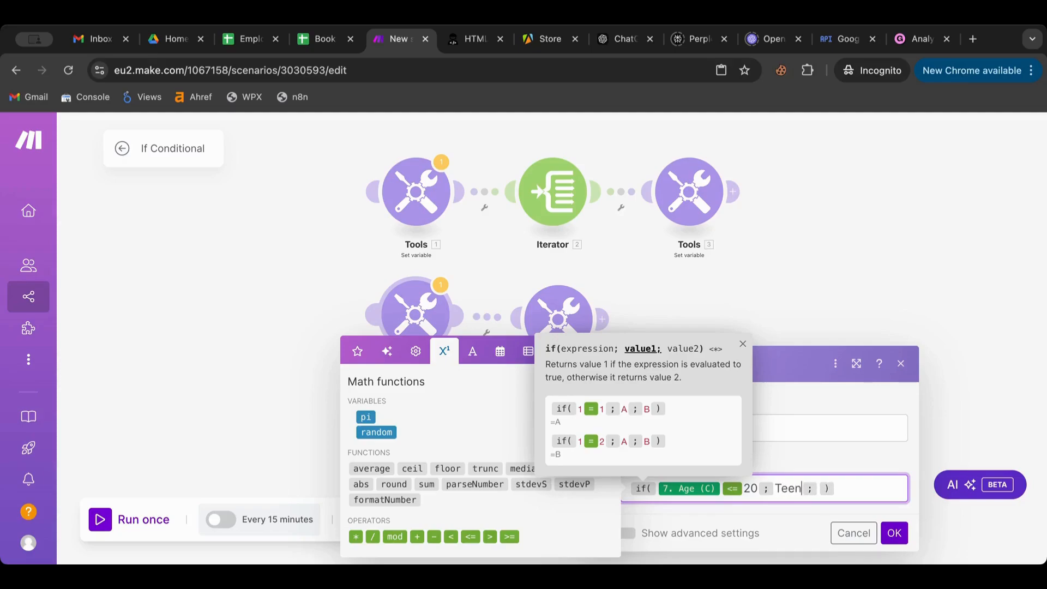
click(820, 488)
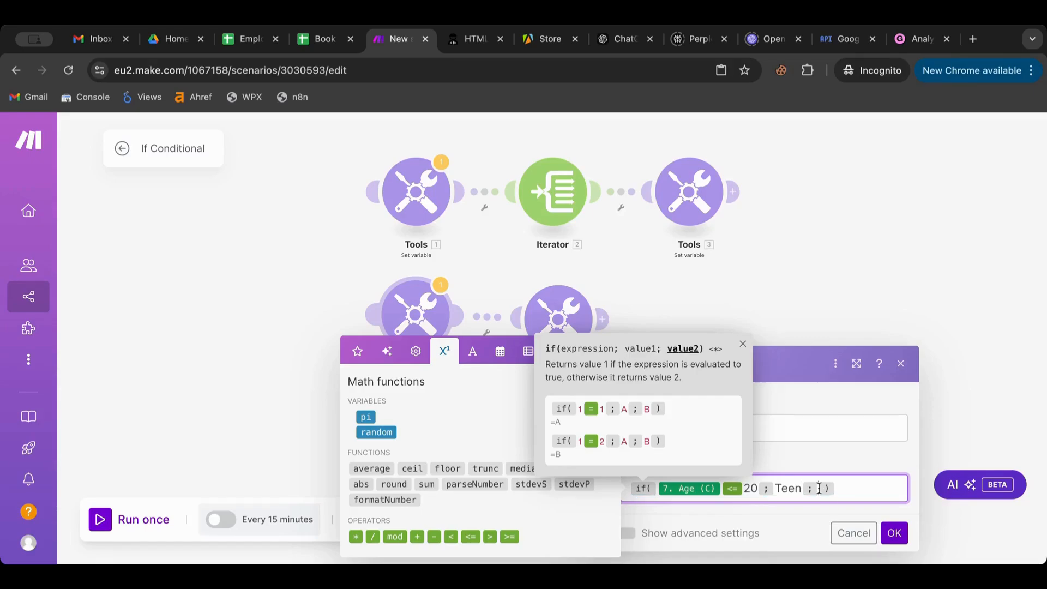
text(Ma)
key(BackSpace)
key(BackSpace)
- Enter Adult as the false result and save the Age Group variable
text(Adult)
click(819, 441)
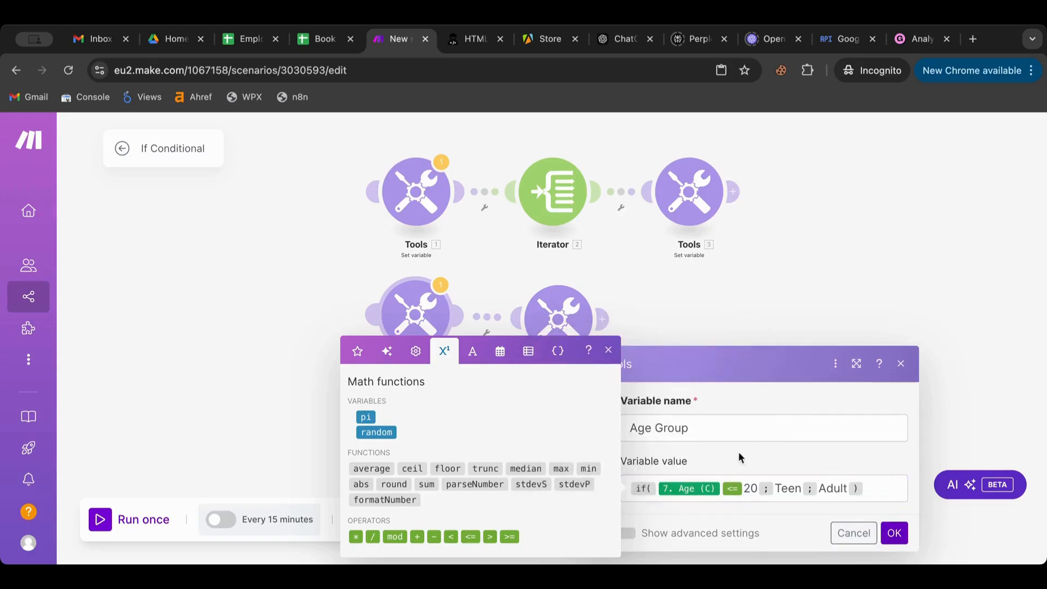
click(895, 534)
- Run the scenario once and inspect operations 1–4 of the Age Group output for Teen/Adult
scroll(661, 355, down, 2)
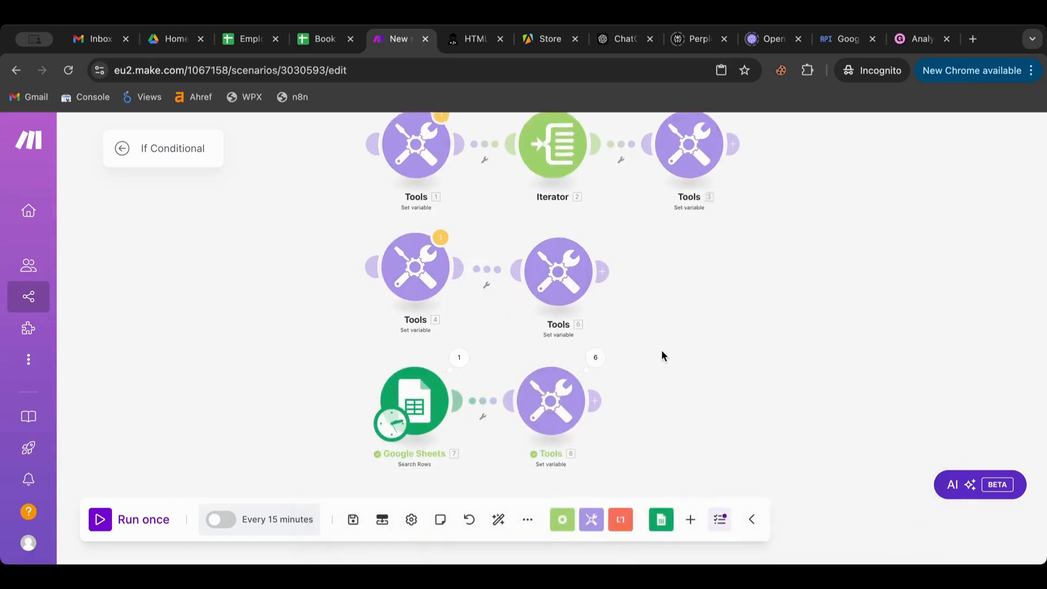
click(127, 516)
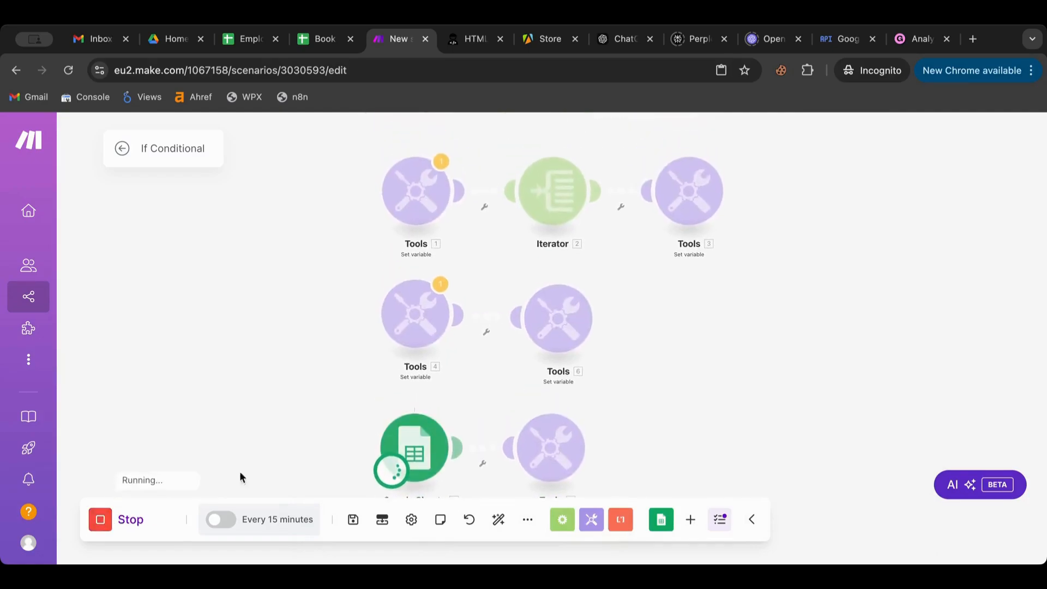
click(595, 404)
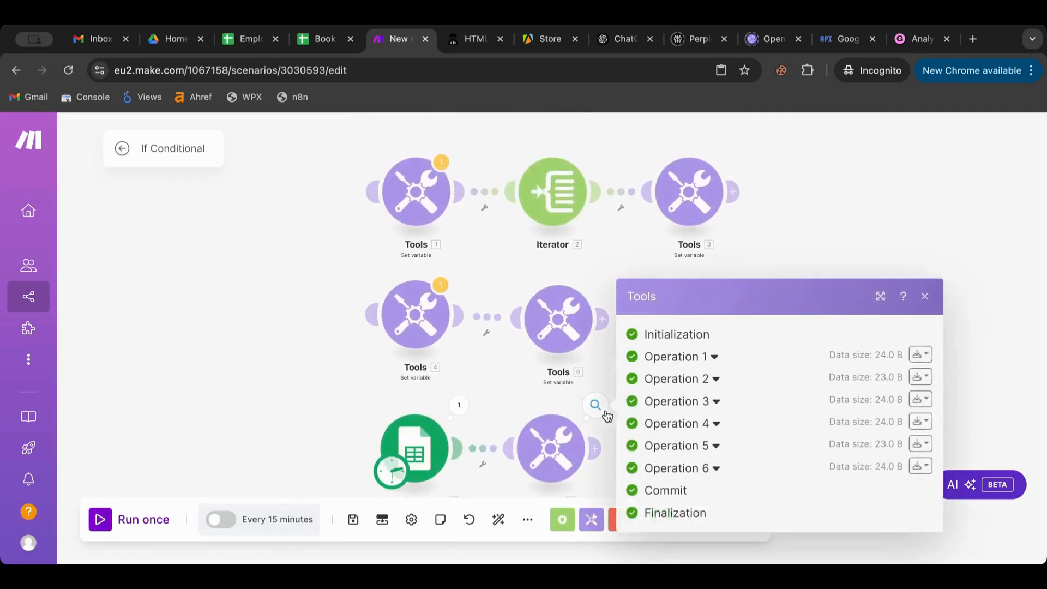
click(678, 357)
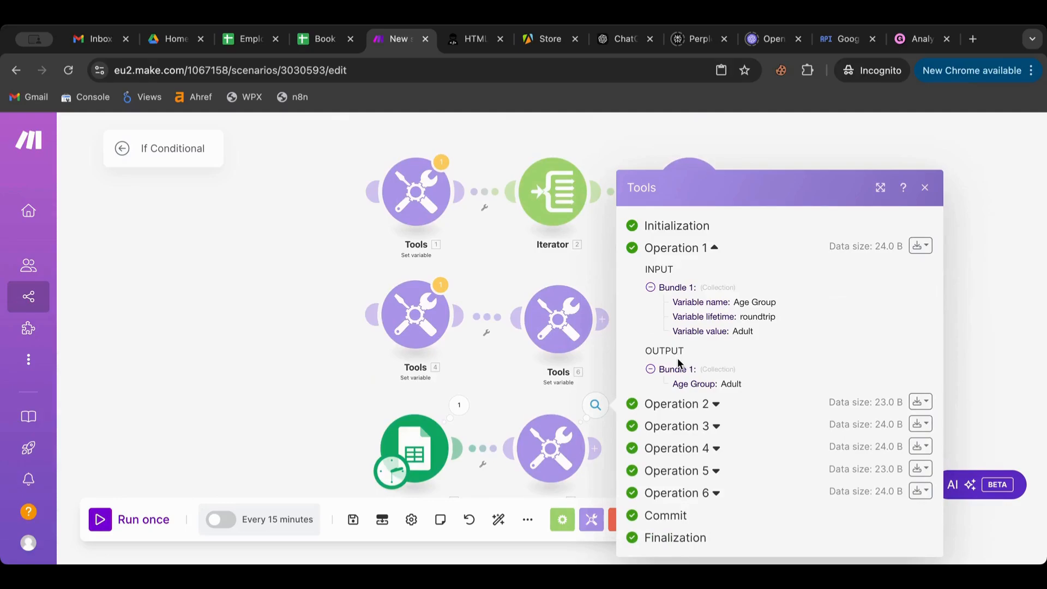
click(688, 407)
scroll(687, 425, down, 2)
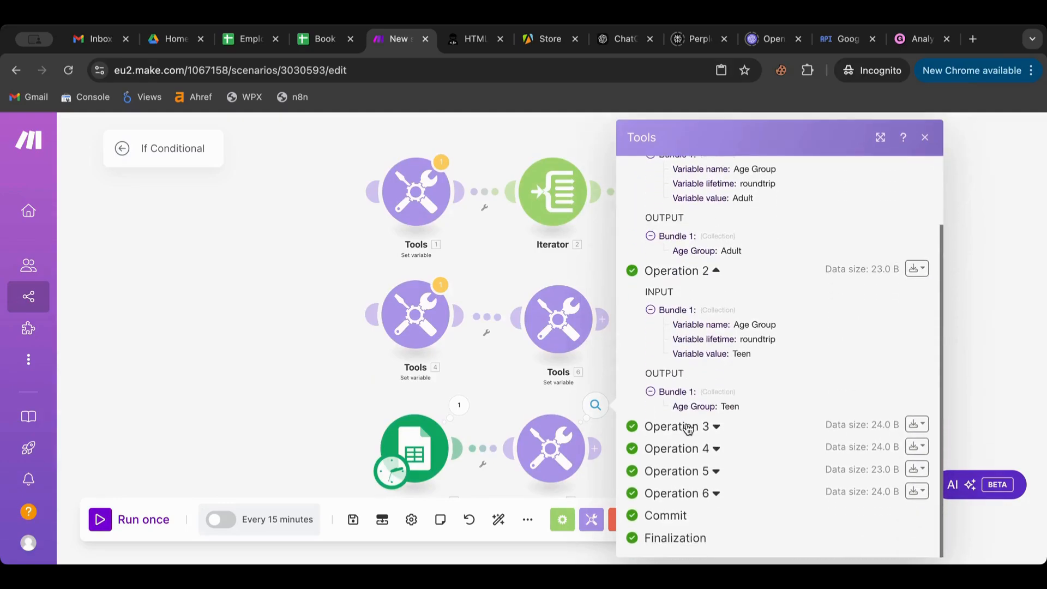
click(687, 424)
scroll(688, 428, down, 1)
click(687, 455)
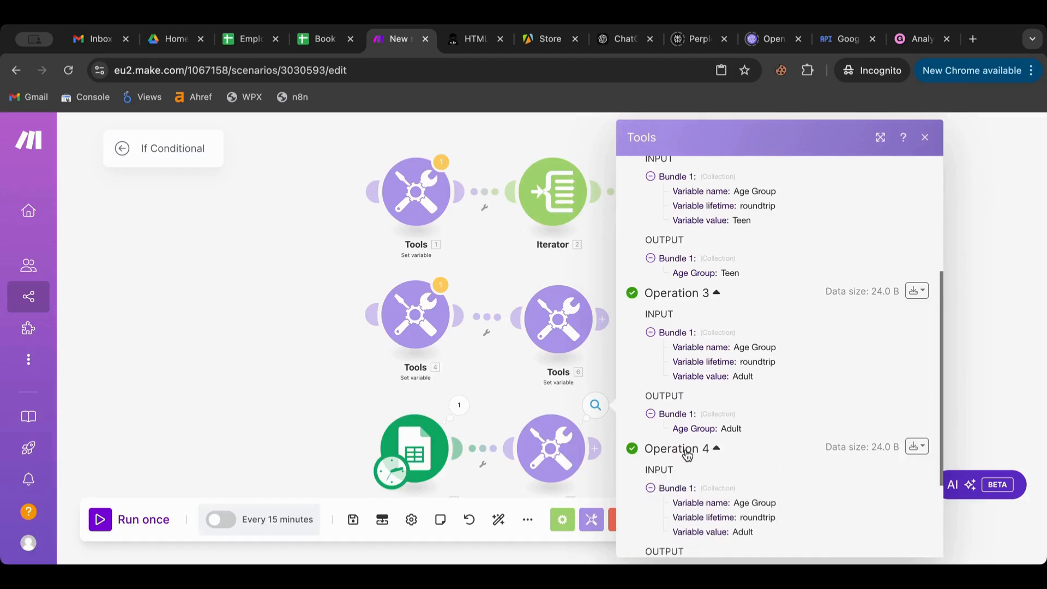
click(243, 380)
scroll(643, 409, down, 2)
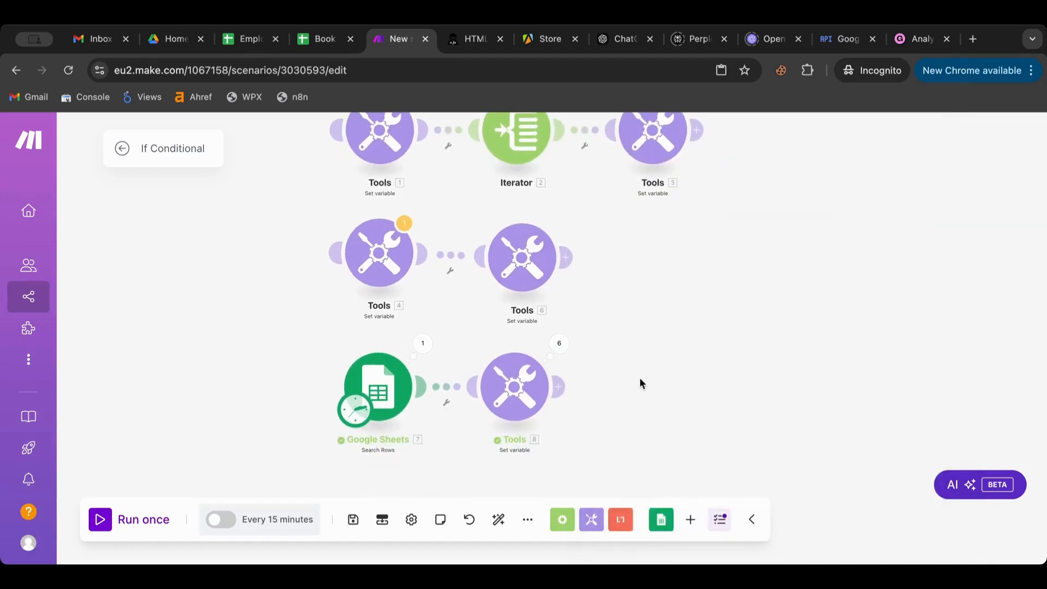
- Type the header 'Age Group' into cell E1 of the Employees sheet, then go back to Make
click(310, 41)
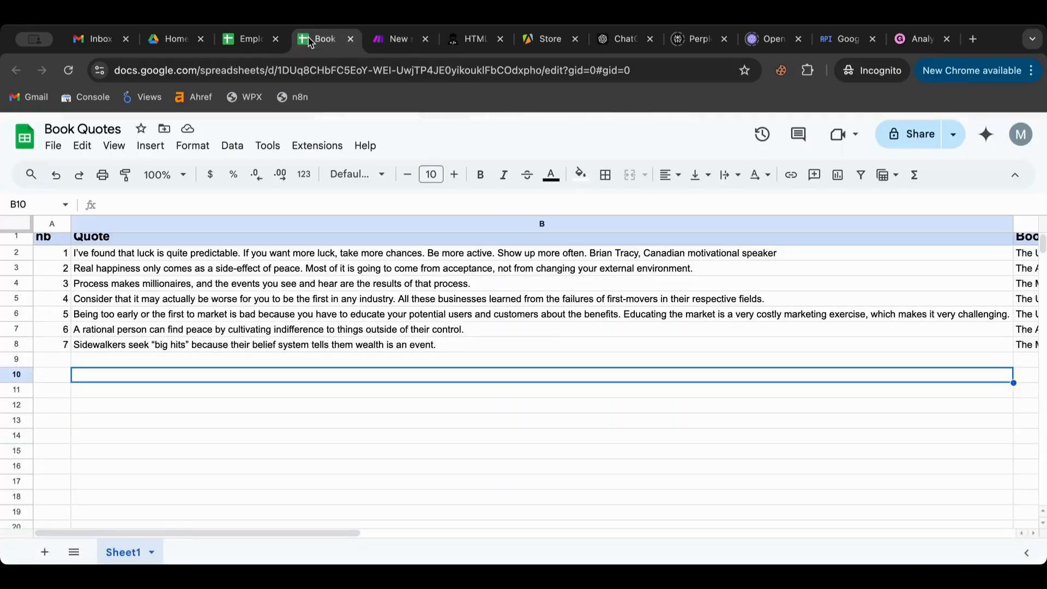
click(244, 43)
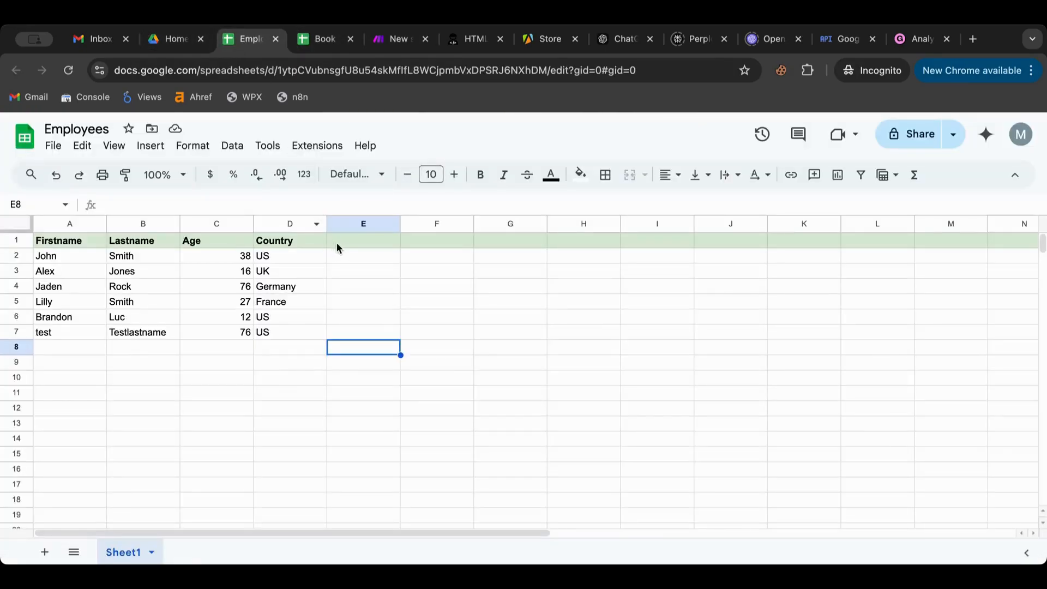
double_click(352, 244)
text(Age Group)
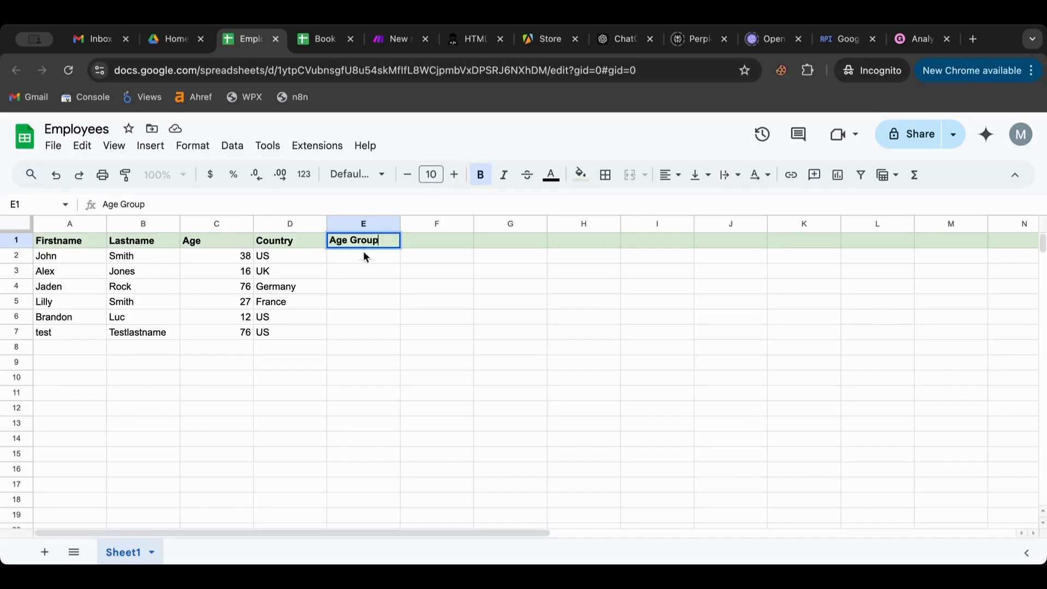
click(410, 285)
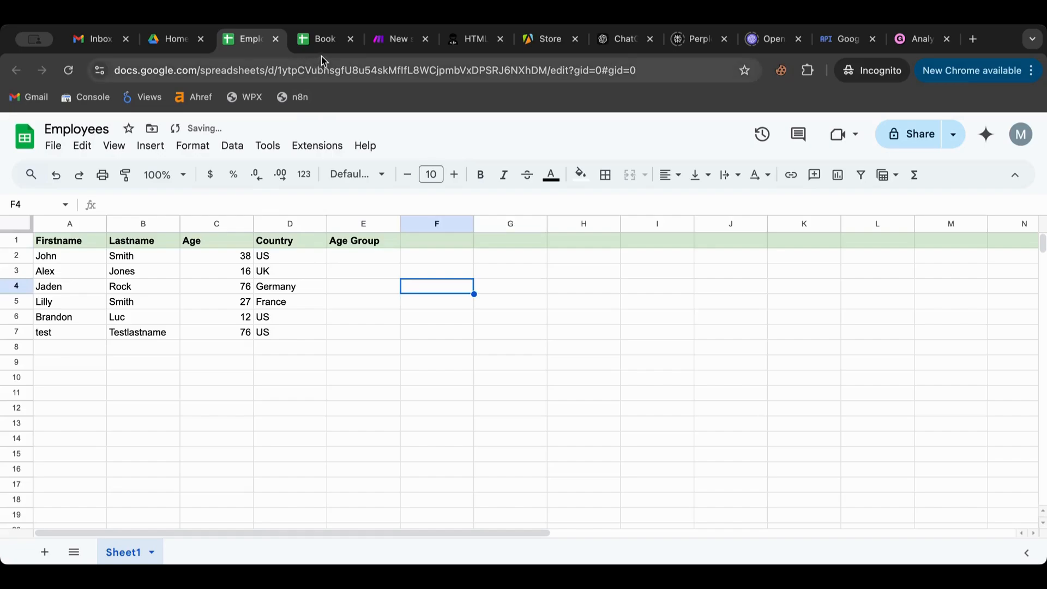
click(389, 47)
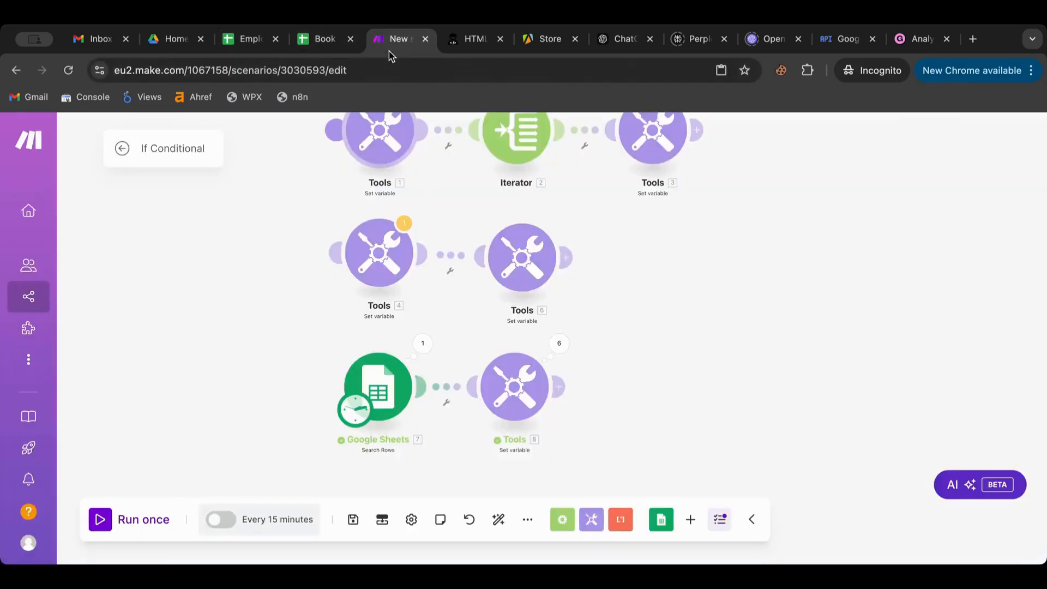
- Append a Google Sheets Update a Row module targeting Sheet1 of the Employees spreadsheet
click(558, 387)
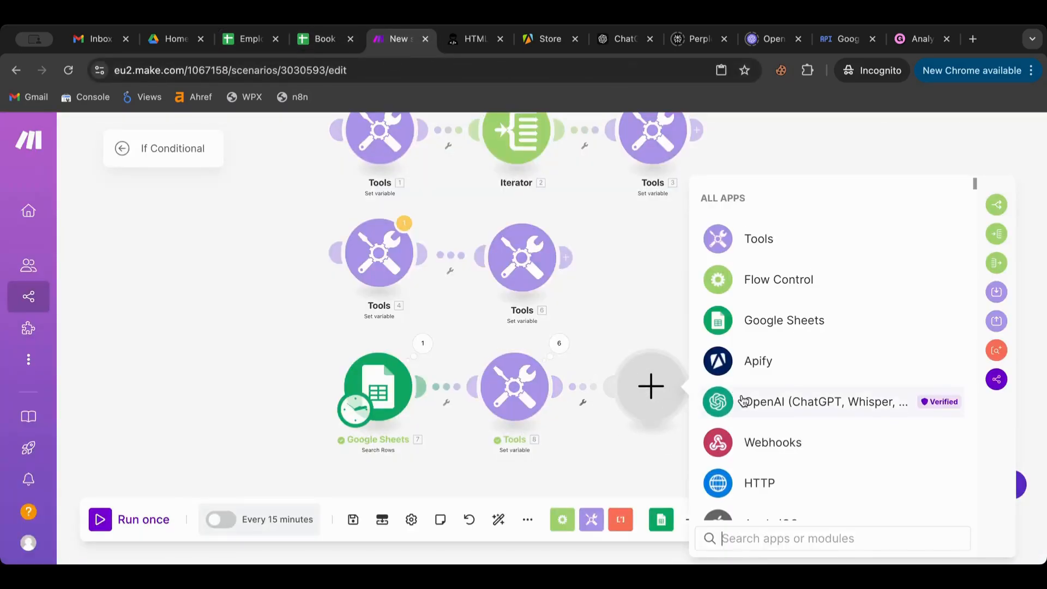
scroll(735, 399, down, 5)
scroll(748, 393, up, 1)
scroll(743, 401, up, 5)
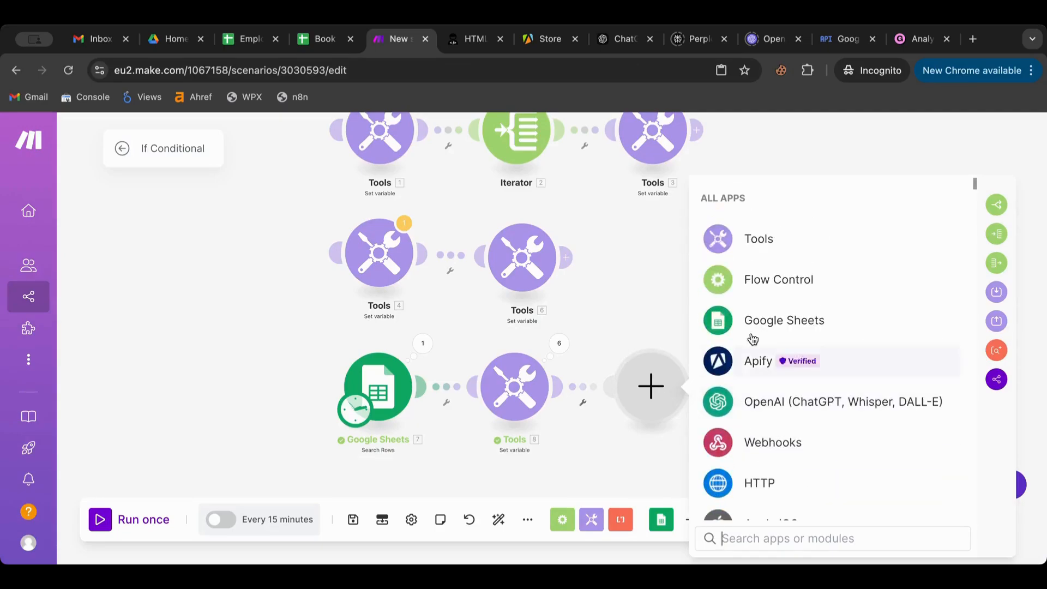
click(772, 319)
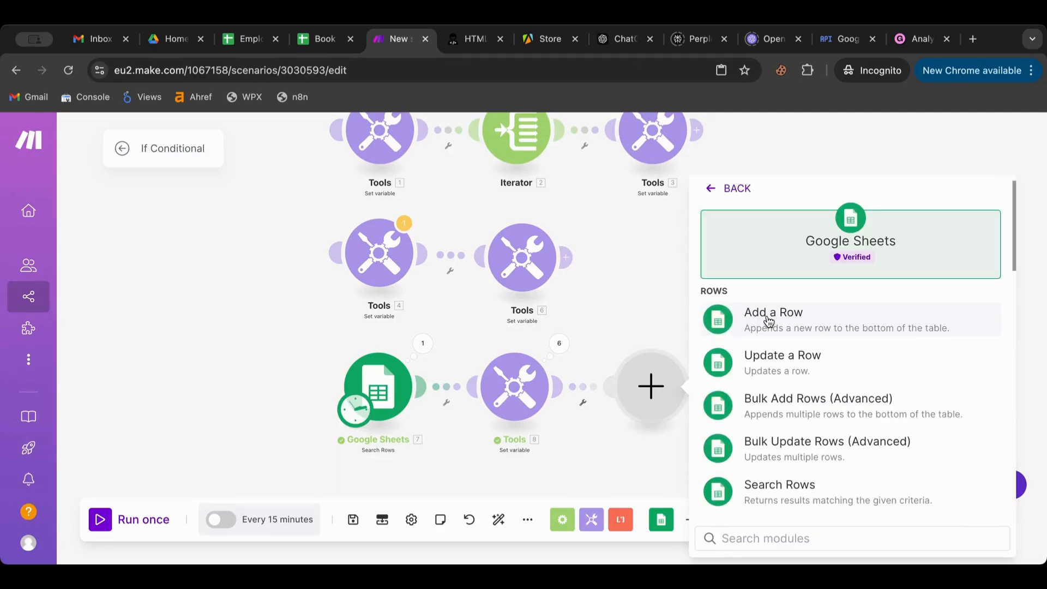
click(806, 360)
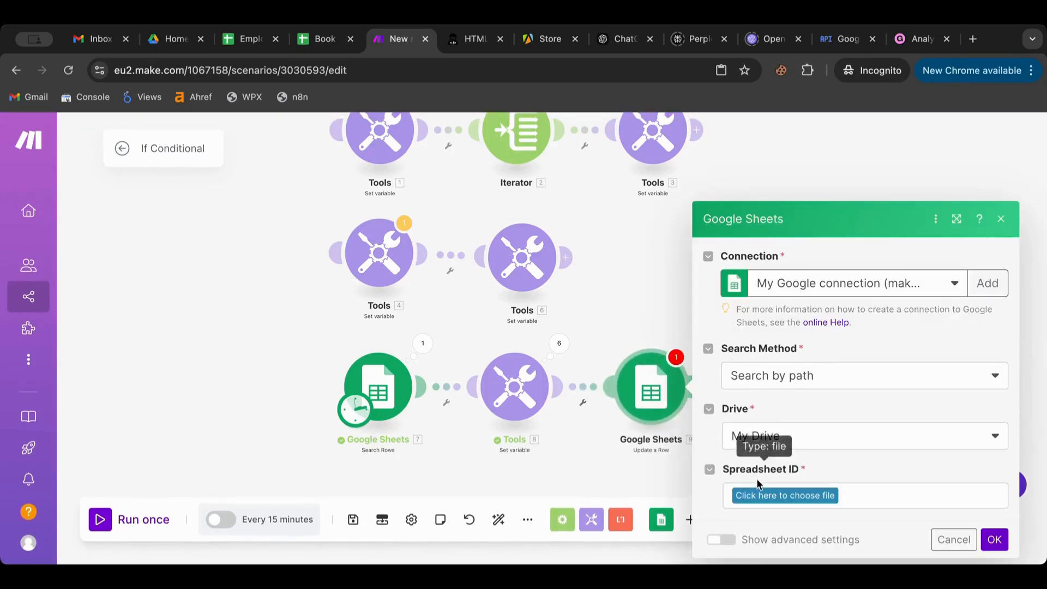
click(757, 494)
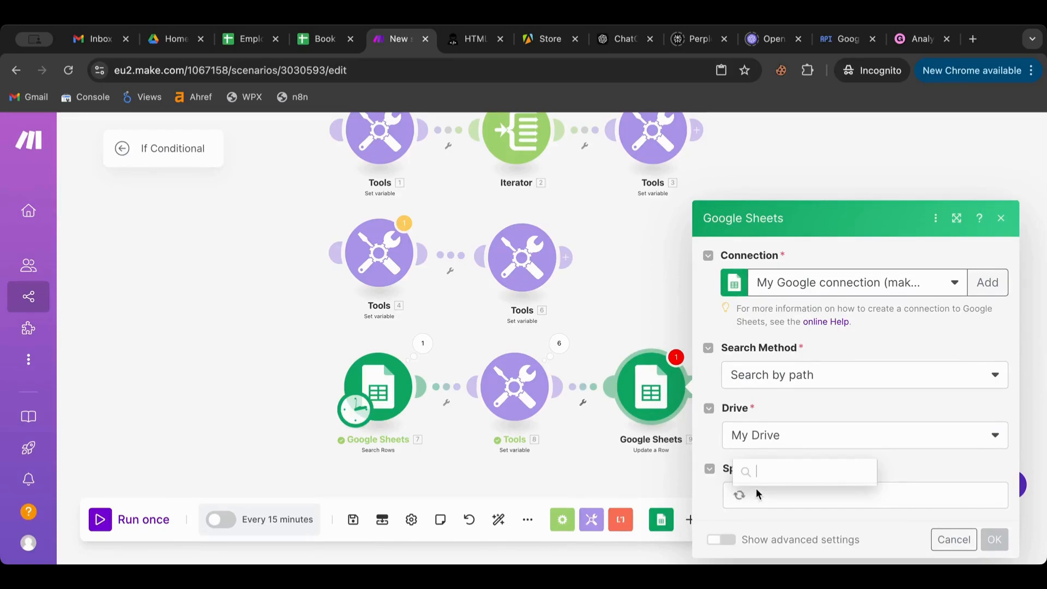
scroll(792, 430, down, 1)
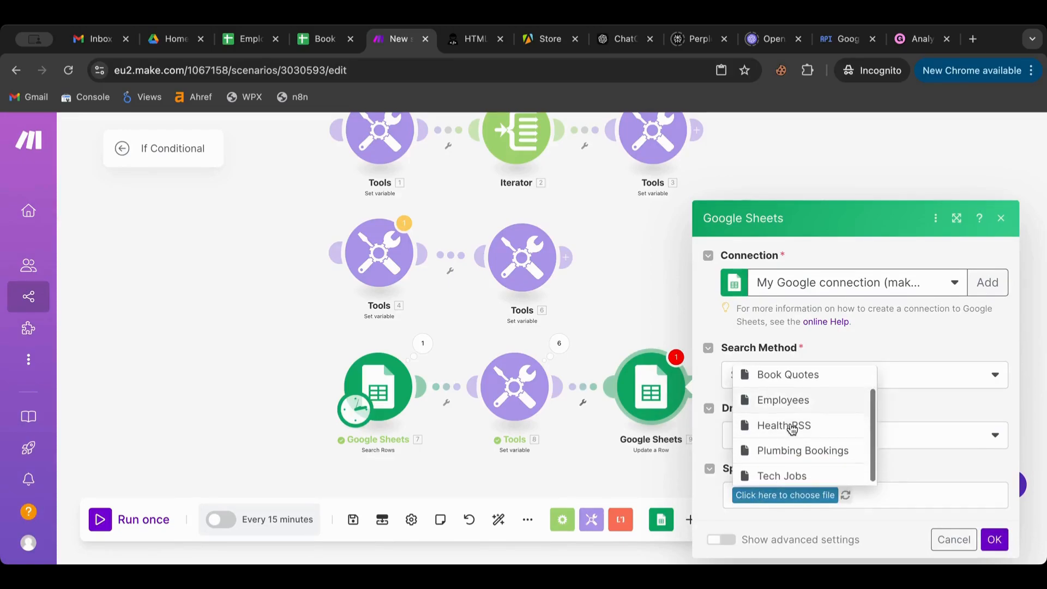
click(792, 409)
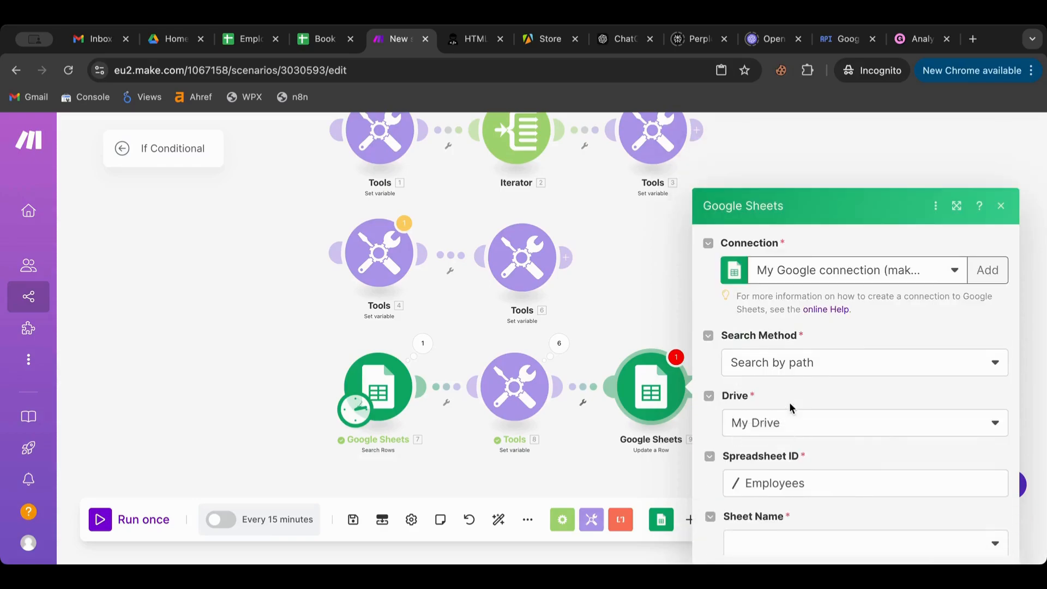
click(776, 499)
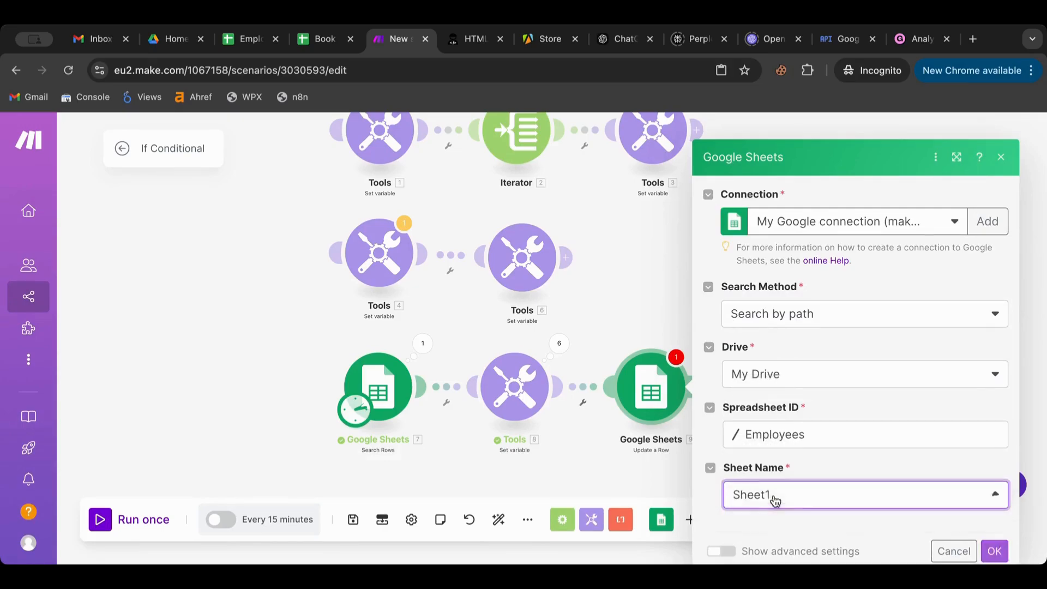
- Map the row number and the Age Group variable into column E, confirm, and run once
scroll(801, 440, down, 3)
click(781, 387)
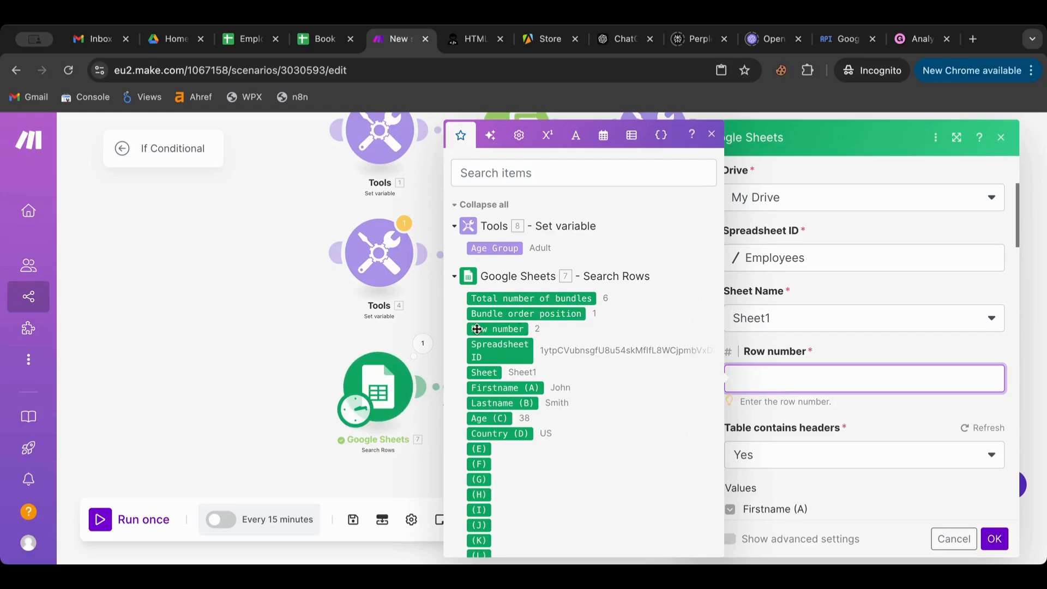
drag(477, 329, 862, 380)
scroll(861, 423, down, 5)
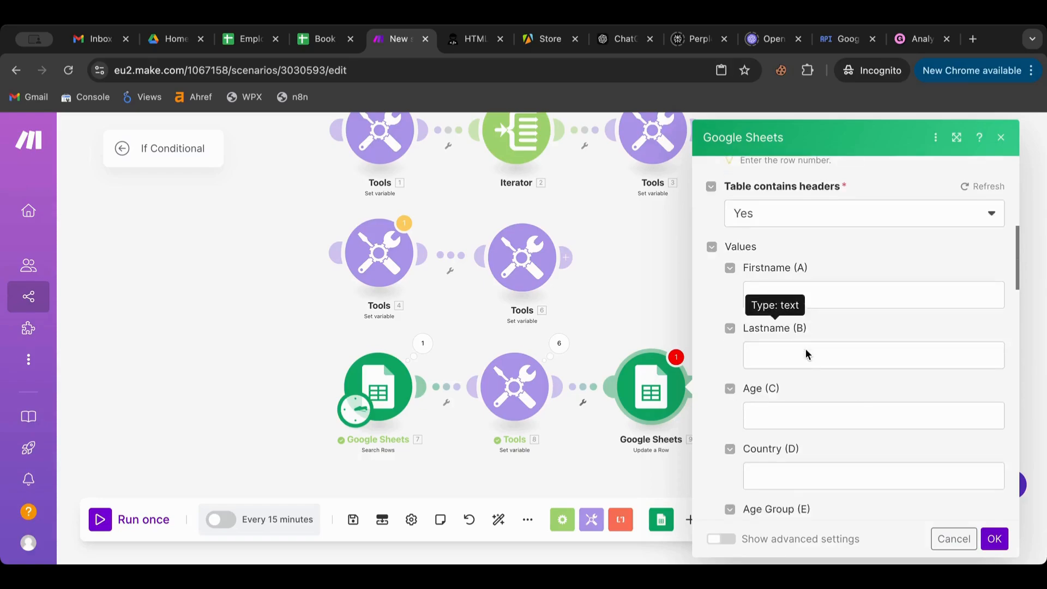
scroll(806, 349, down, 3)
click(785, 397)
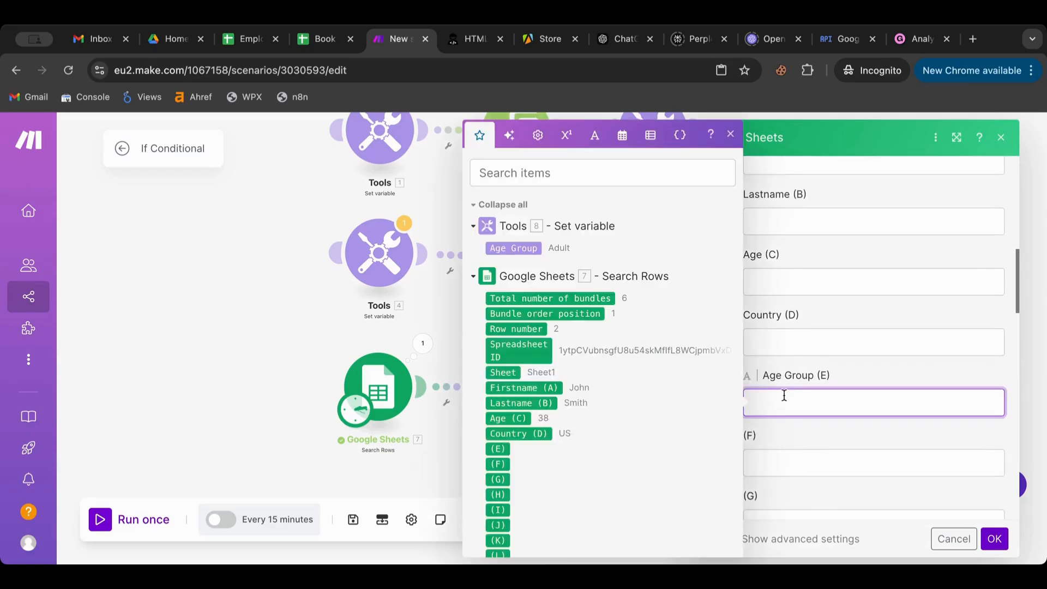
click(505, 247)
click(995, 539)
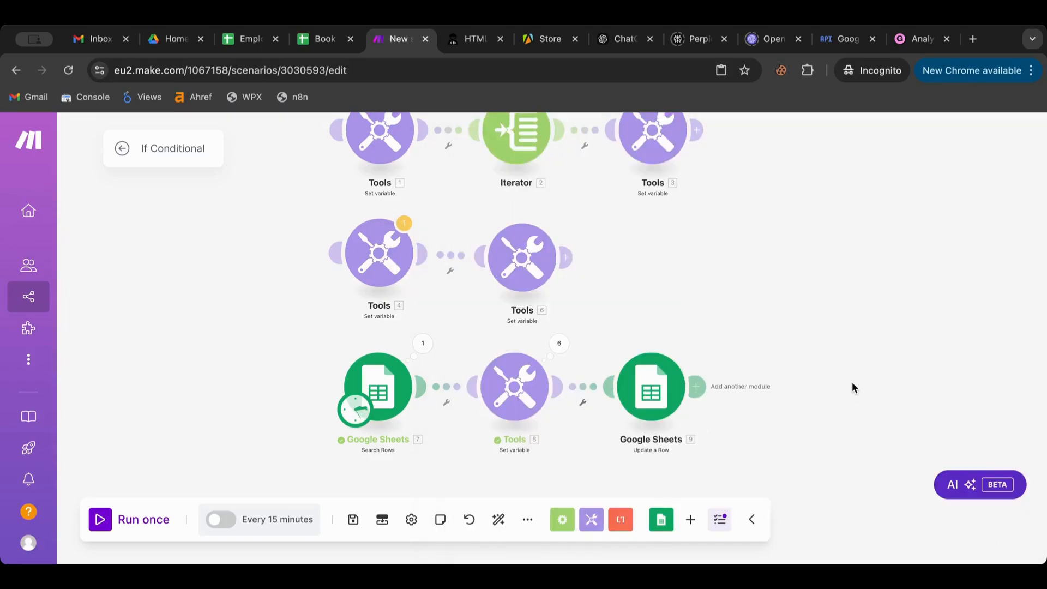
click(115, 519)
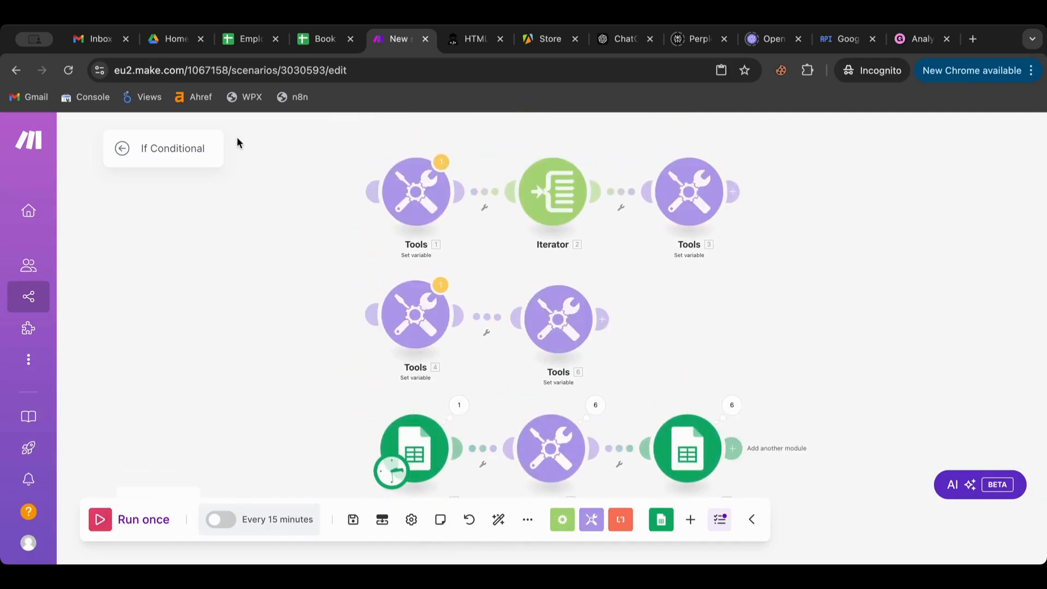
- Check cells E2–E7 of the Employees sheet for the Teen and Adult labels
click(254, 44)
click(518, 300)
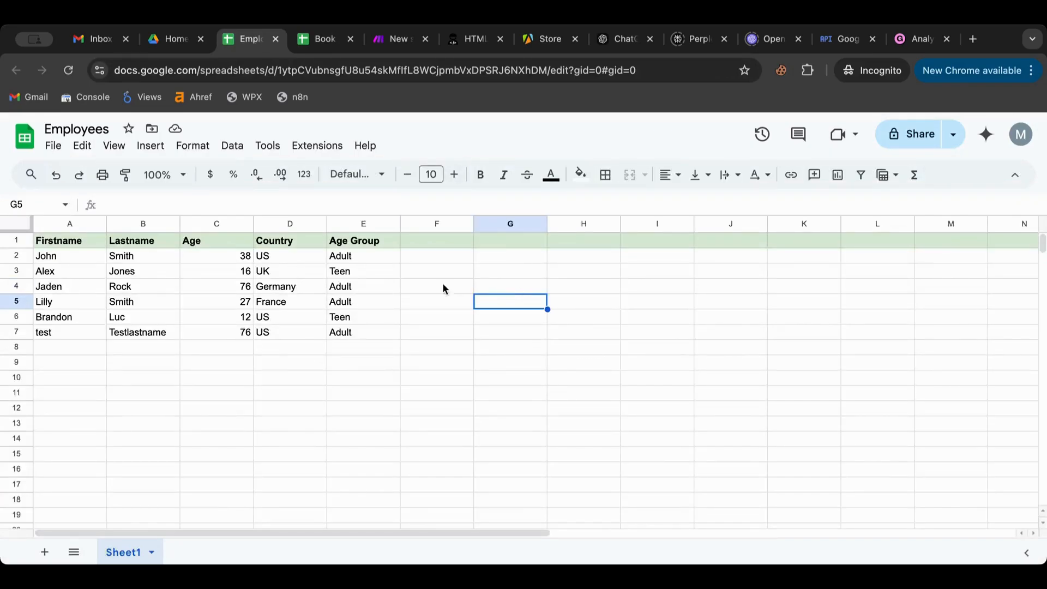
click(382, 259)
click(374, 273)
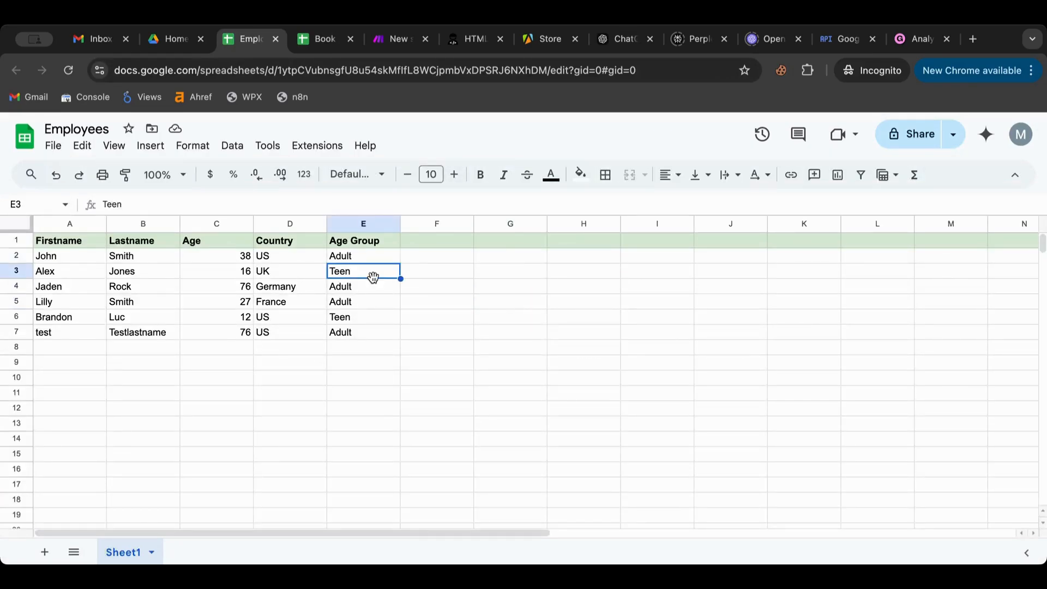
click(371, 287)
click(370, 300)
click(369, 333)
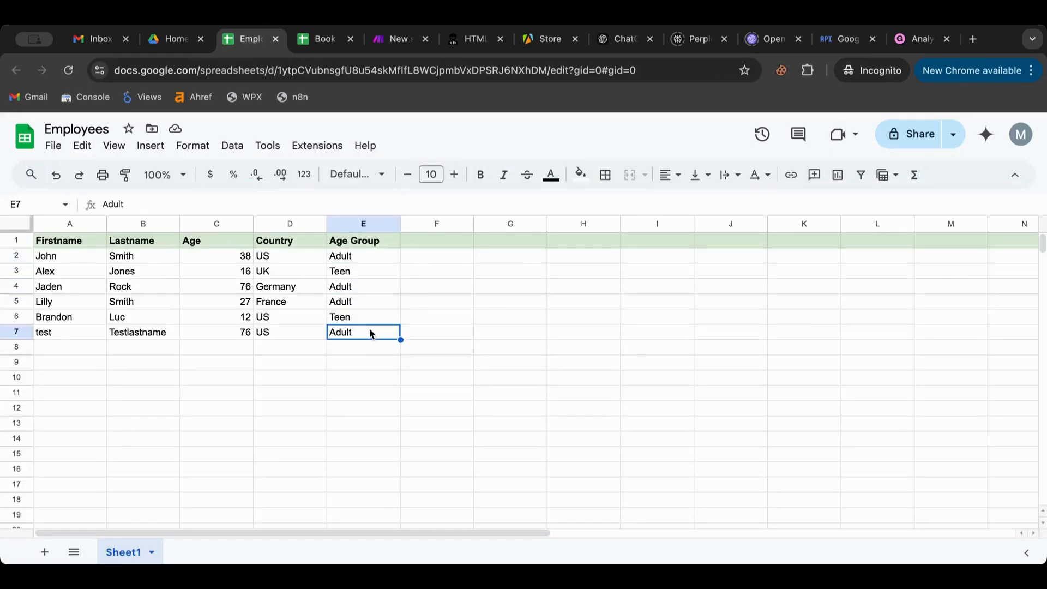
click(485, 347)
scroll(152, 345, down, 3)
scroll(152, 343, down, 20)
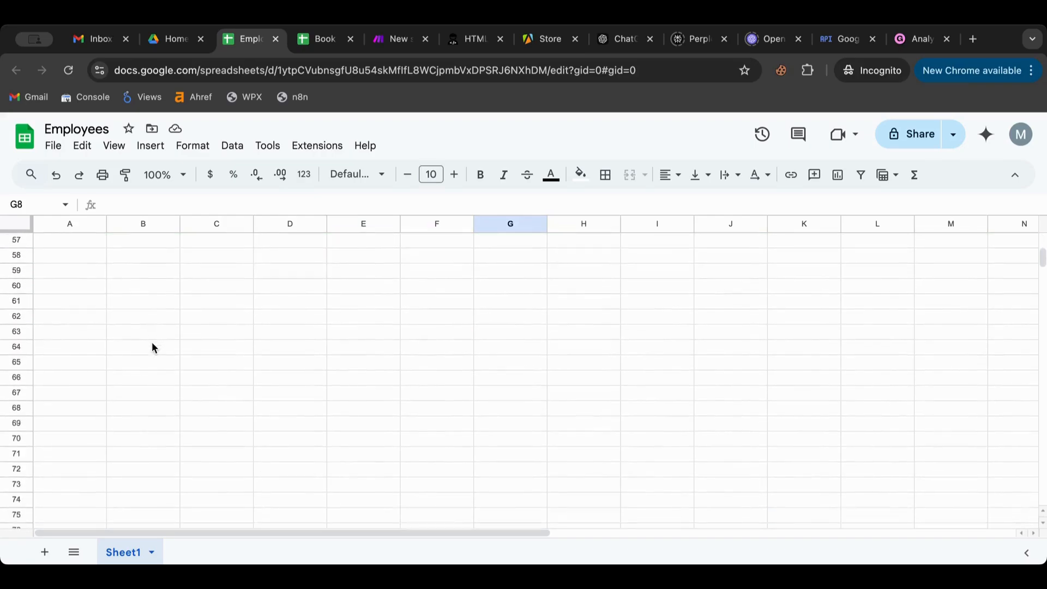
scroll(152, 343, up, 20)
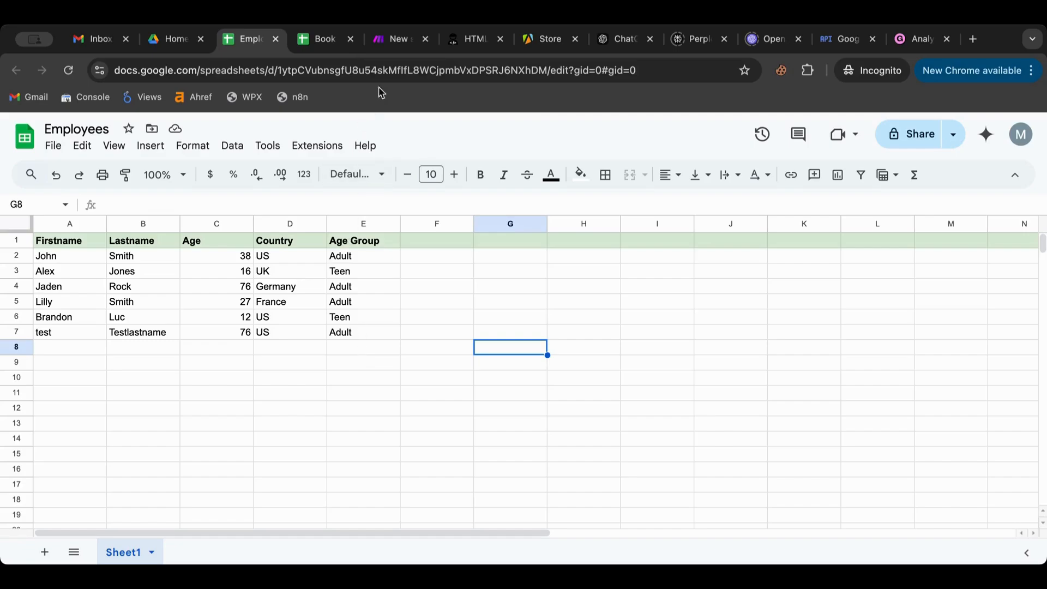
- Reopen the Age Group value formula and review the General functions such as ifempty and switch
click(390, 49)
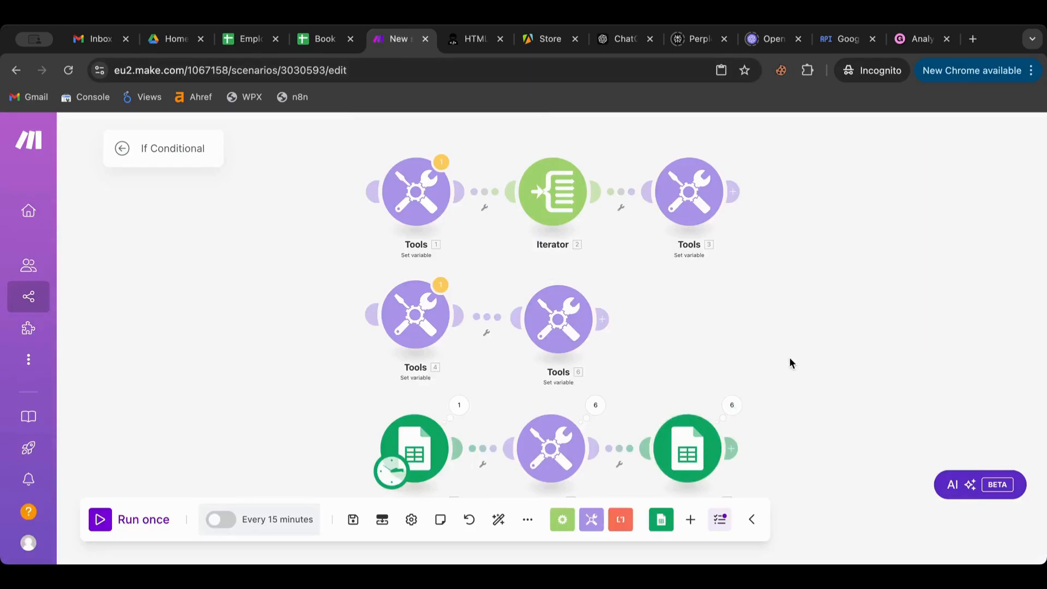
drag(790, 356, 730, 325)
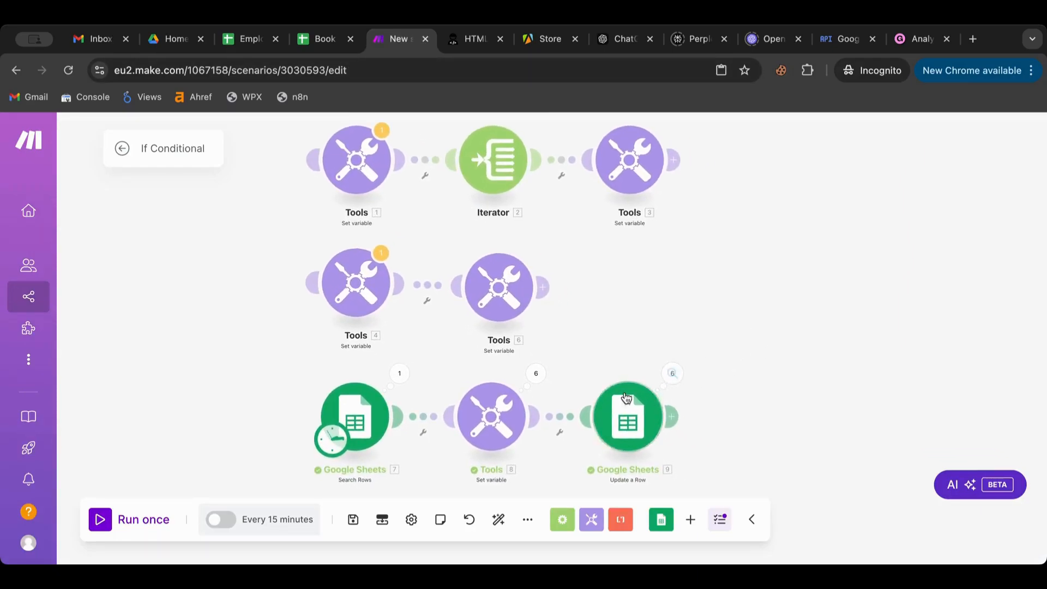
click(512, 413)
click(816, 459)
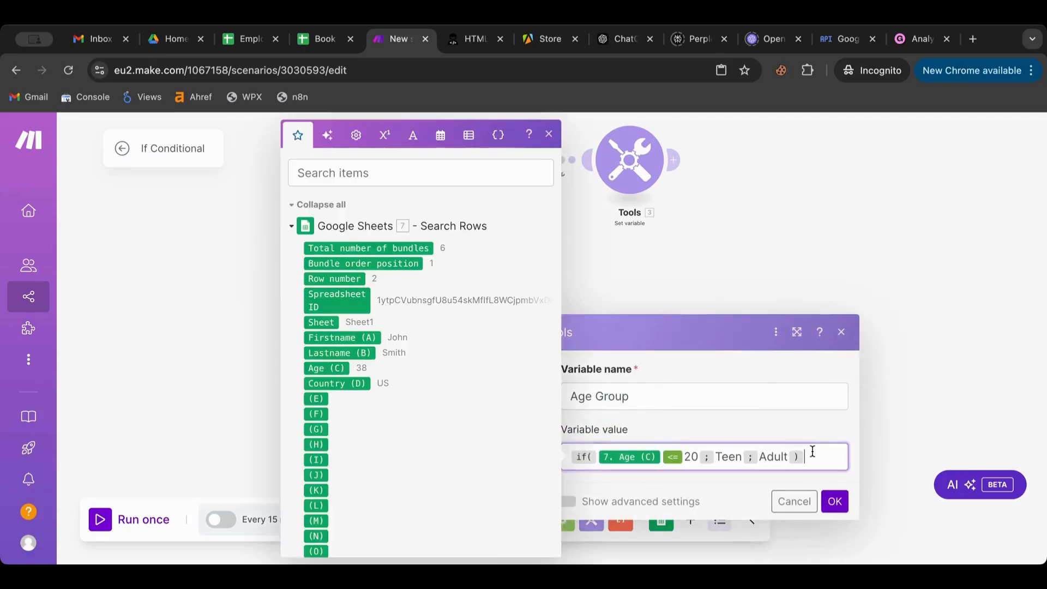
click(360, 134)
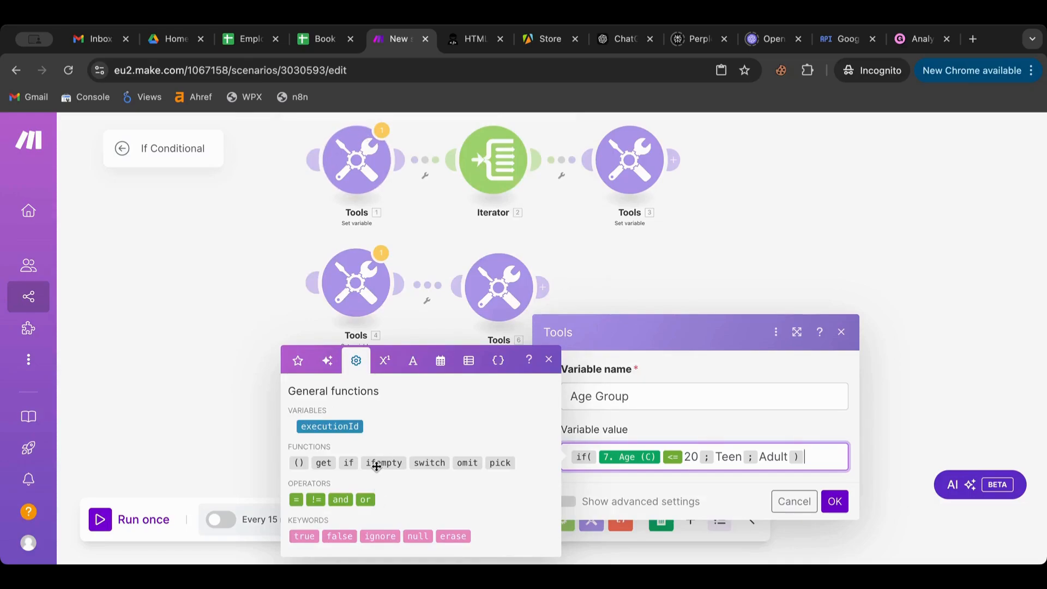
mouse_move(376, 466)
mouse_move(425, 461)
click(834, 502)
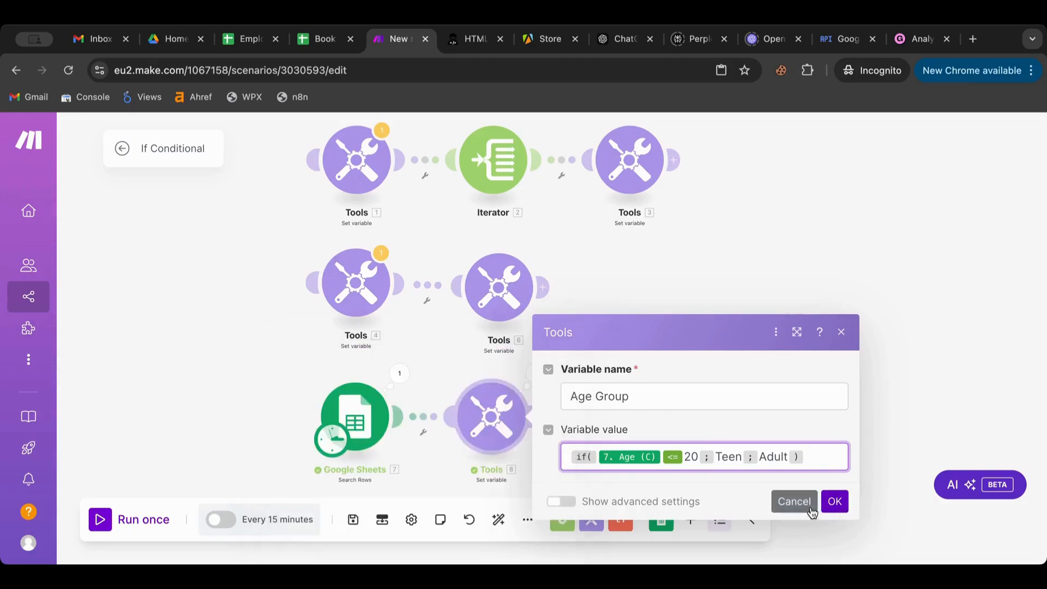
click(562, 521)
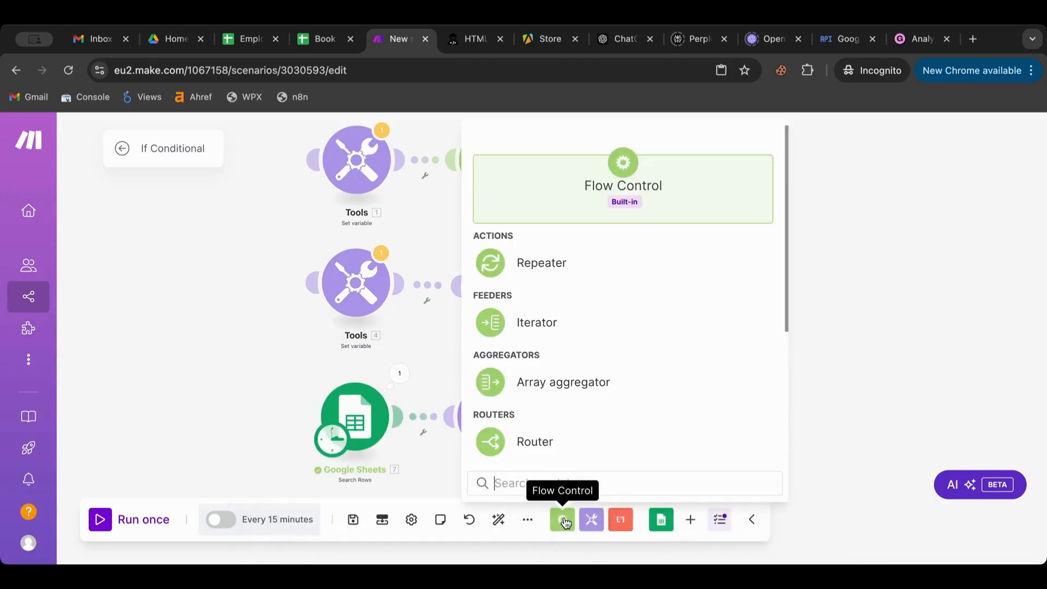
click(690, 523)
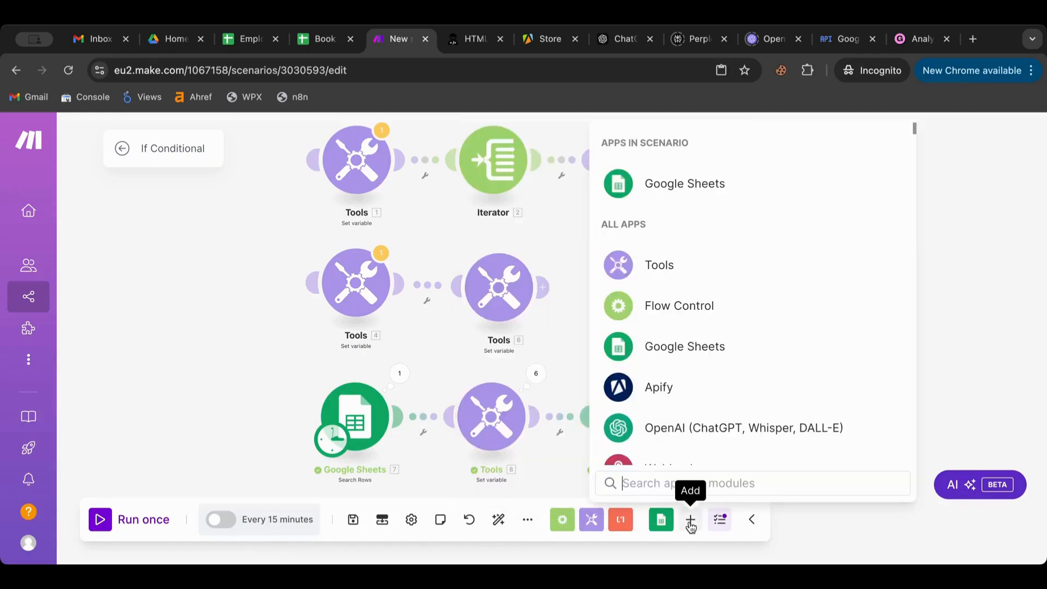
click(600, 522)
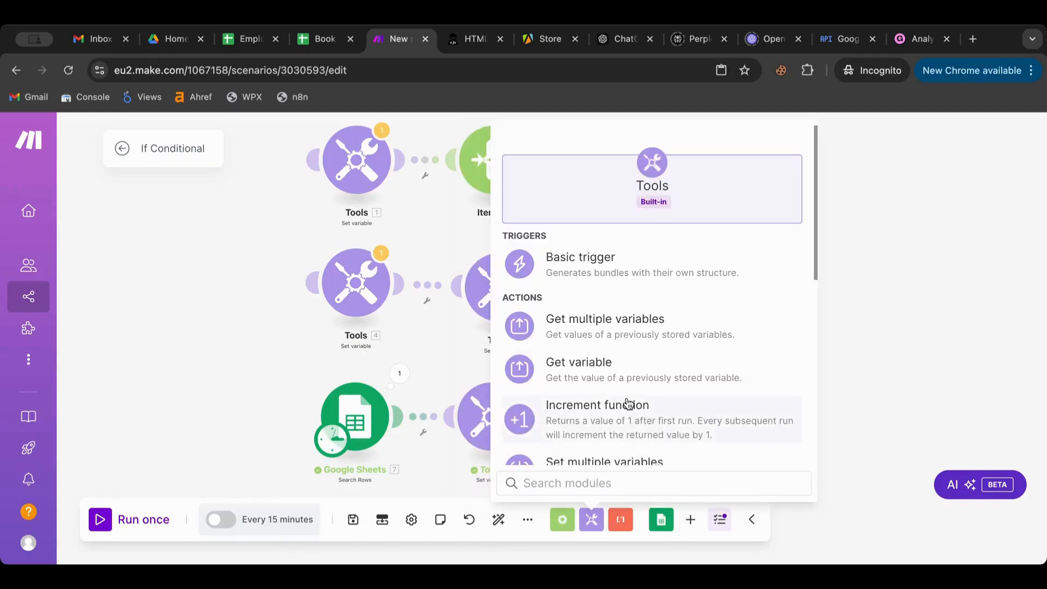
scroll(631, 404, down, 5)
click(930, 309)
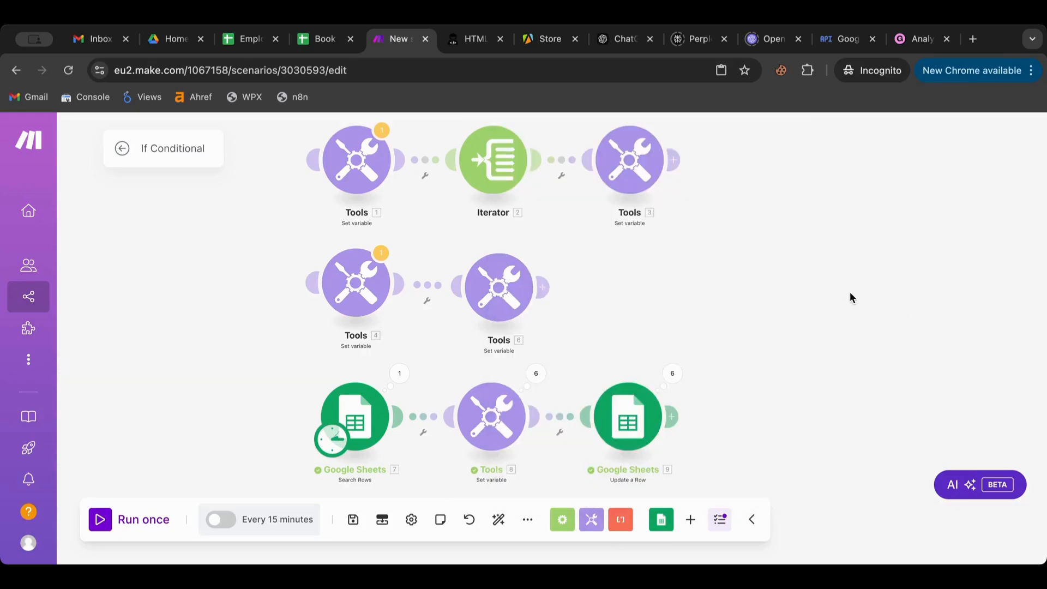
click(501, 410)
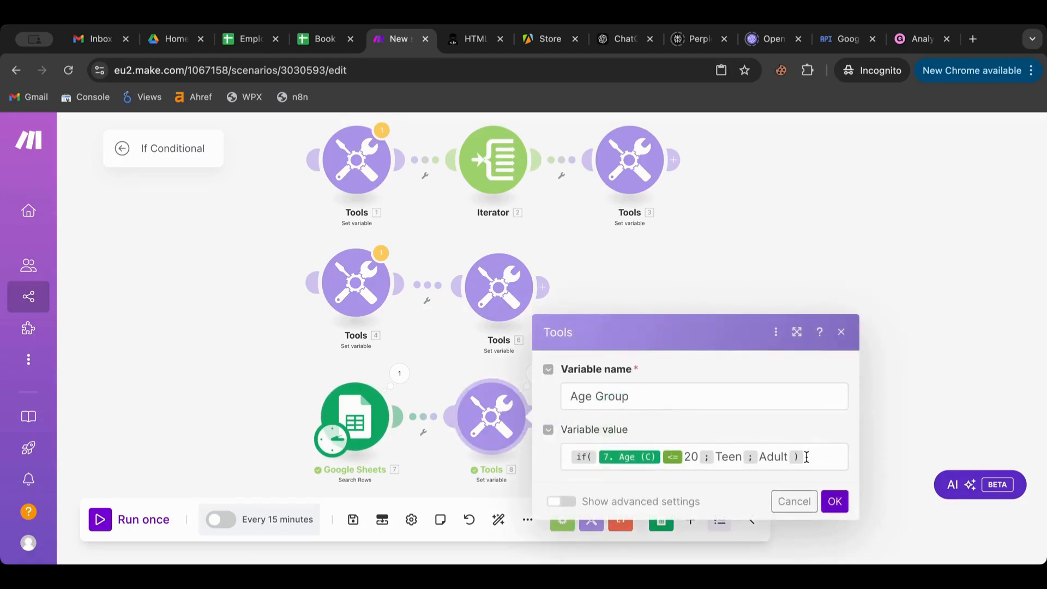